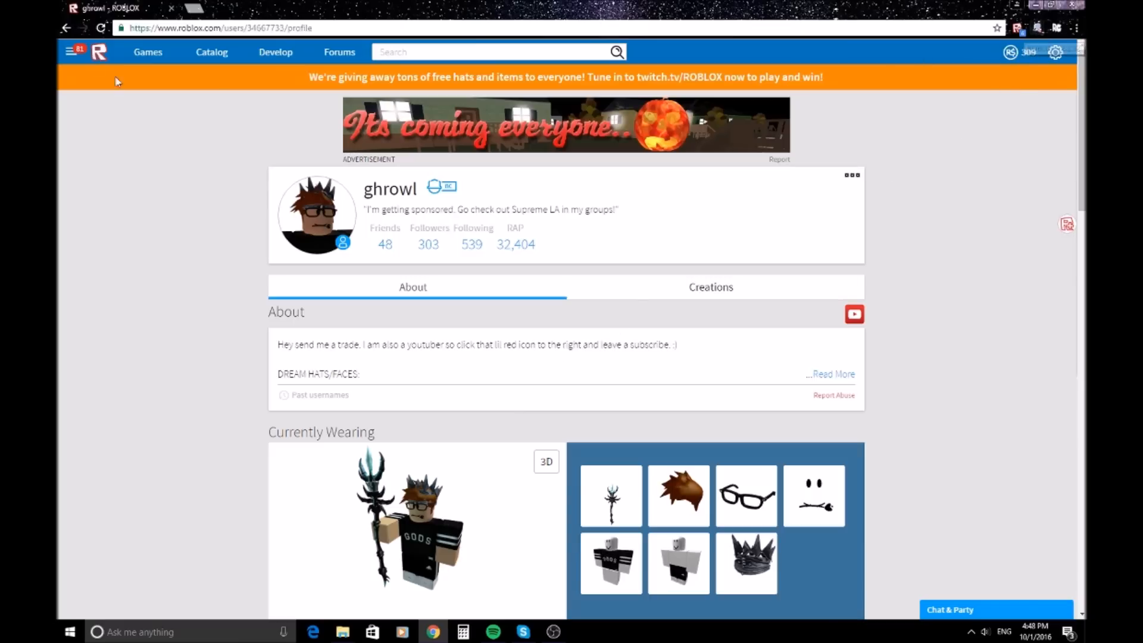
Step: Open the Chrome Web Store in a new browser tab and show its Extensions category
{"action": "left_click", "coordinate": [198, 6]}
{"action": "left_click", "coordinate": [77, 52]}
{"action": "left_click", "coordinate": [315, 217]}
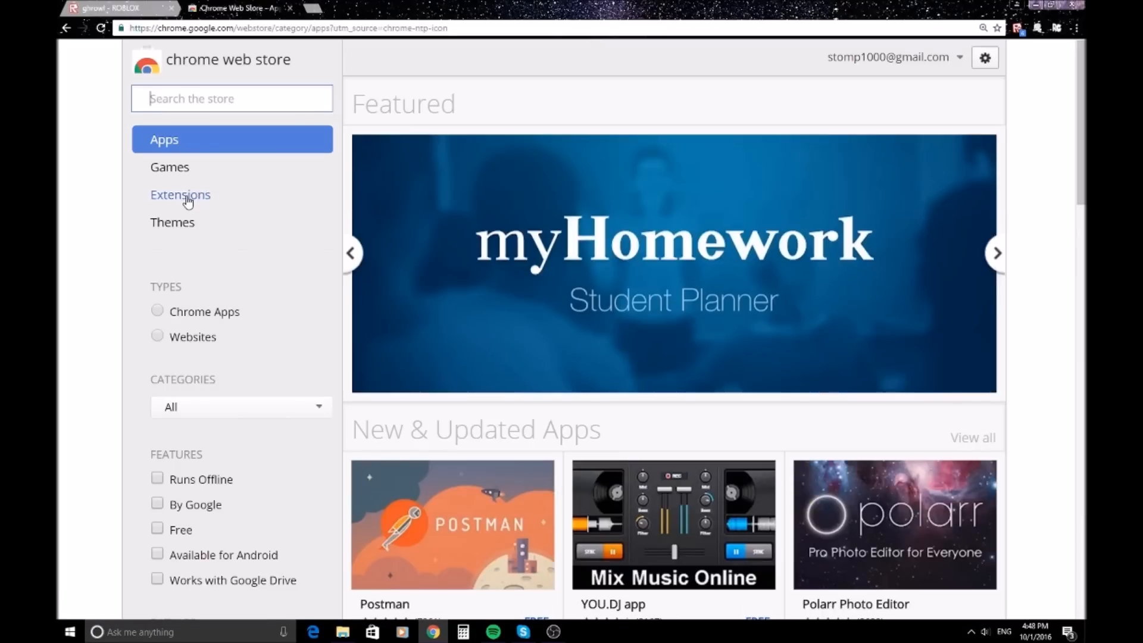
{"action": "left_click", "coordinate": [190, 194]}
Step: Search the store for "roblox", look through the extension results for ROBLOX: Quick Asset Downloader, and close the store
{"action": "left_click", "coordinate": [219, 102]}
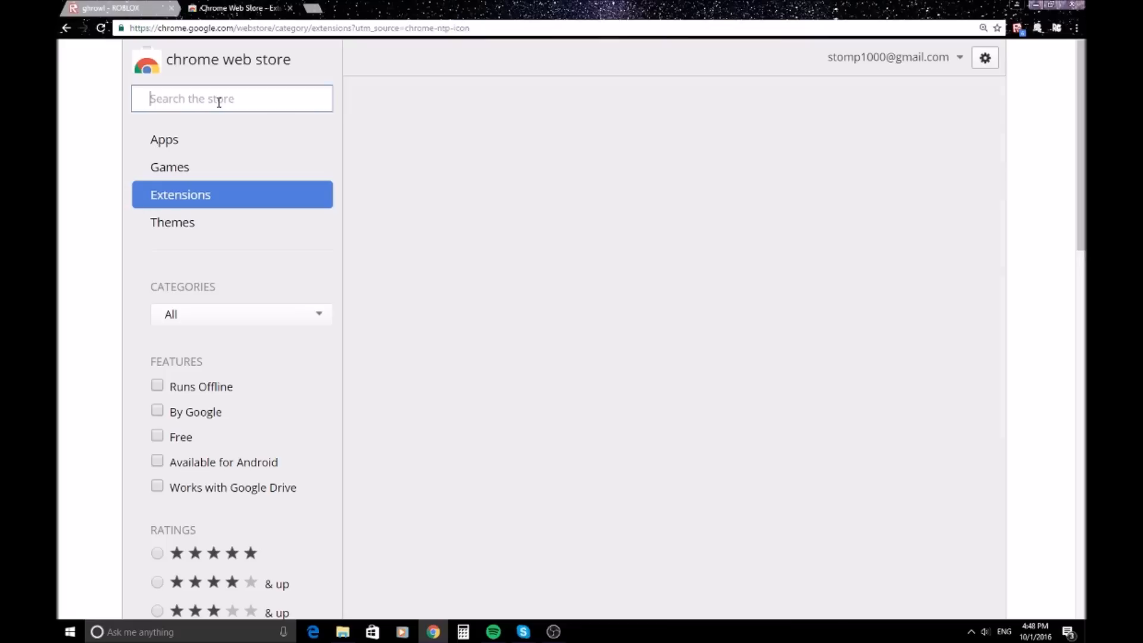
{"action": "type", "text": "roblox"}
{"action": "key", "text": "Return"}
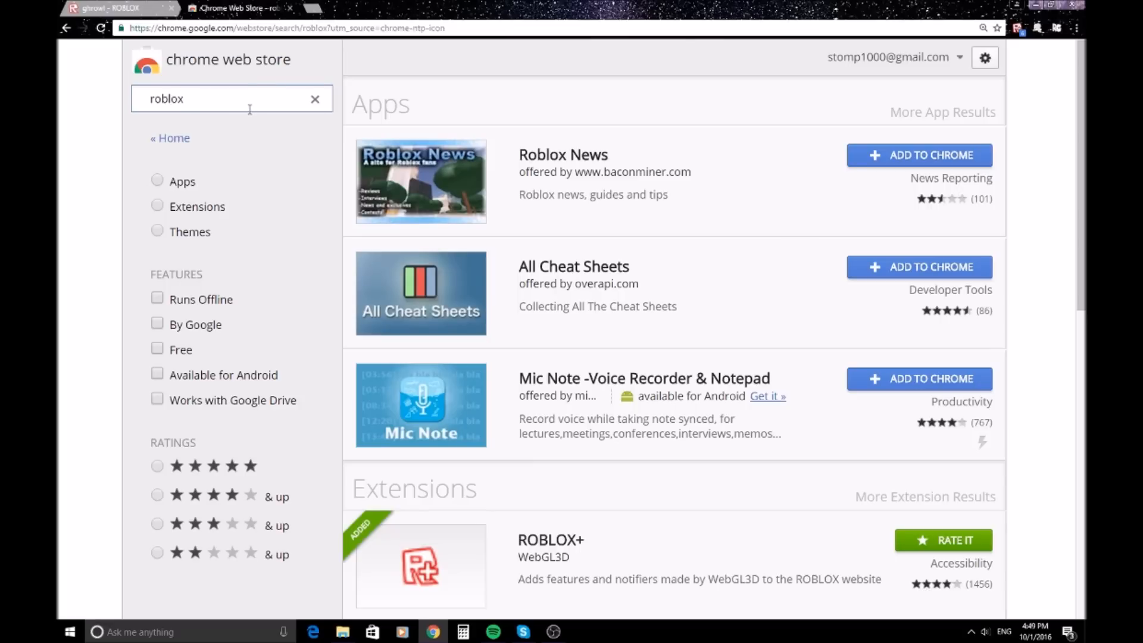
{"action": "scroll", "coordinate": [538, 342], "scroll_direction": "down", "scroll_amount": 5}
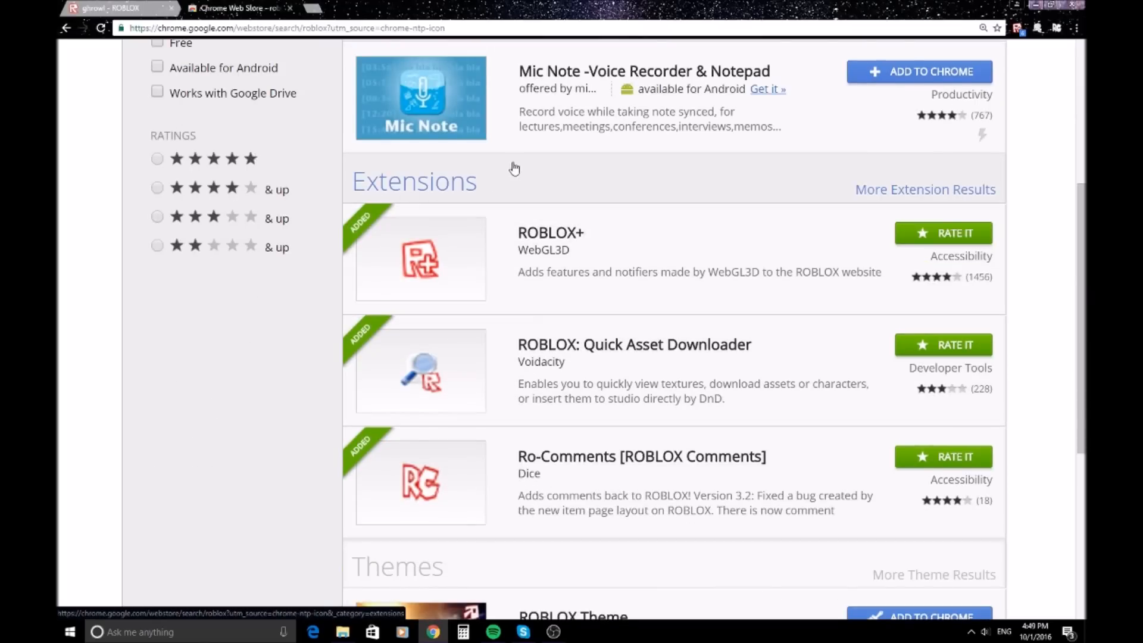
{"action": "left_click", "coordinate": [290, 7]}
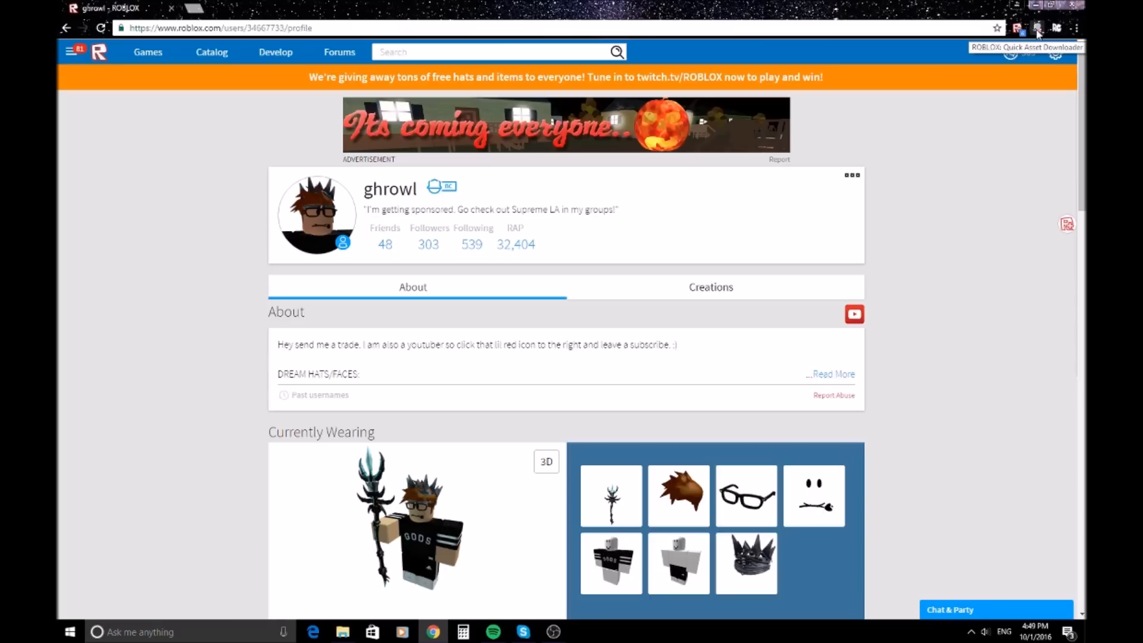
Step: Download the profile's character as an .rbxl file with ROBLOX: Quick Asset Downloader and open it in ROBLOX Studio
{"action": "left_click", "coordinate": [1037, 28]}
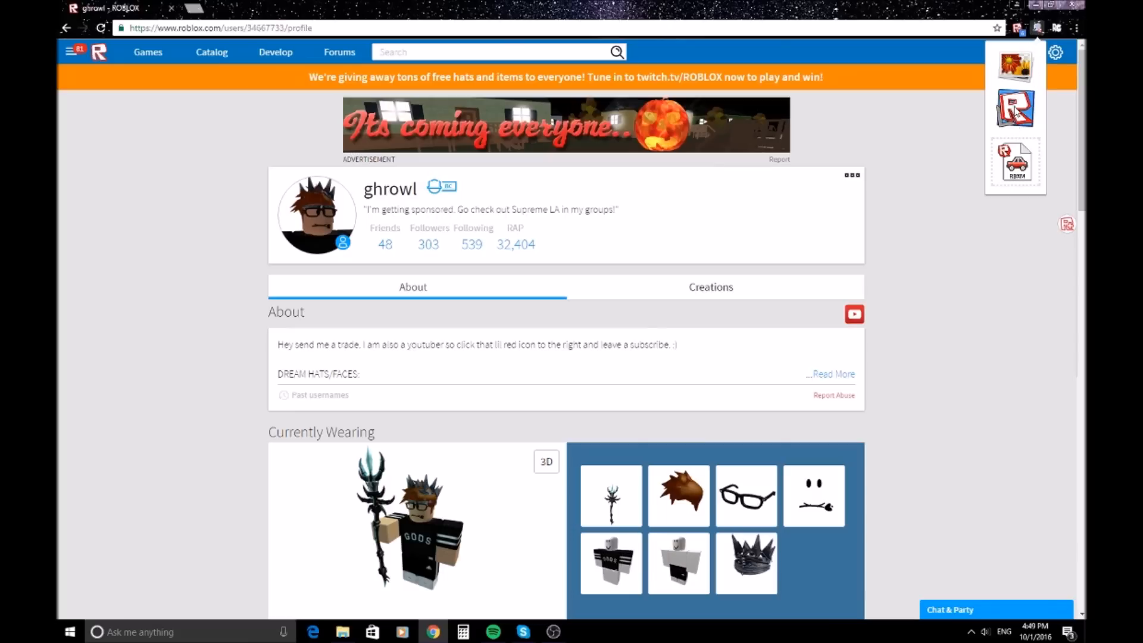
{"action": "left_click", "coordinate": [1023, 102]}
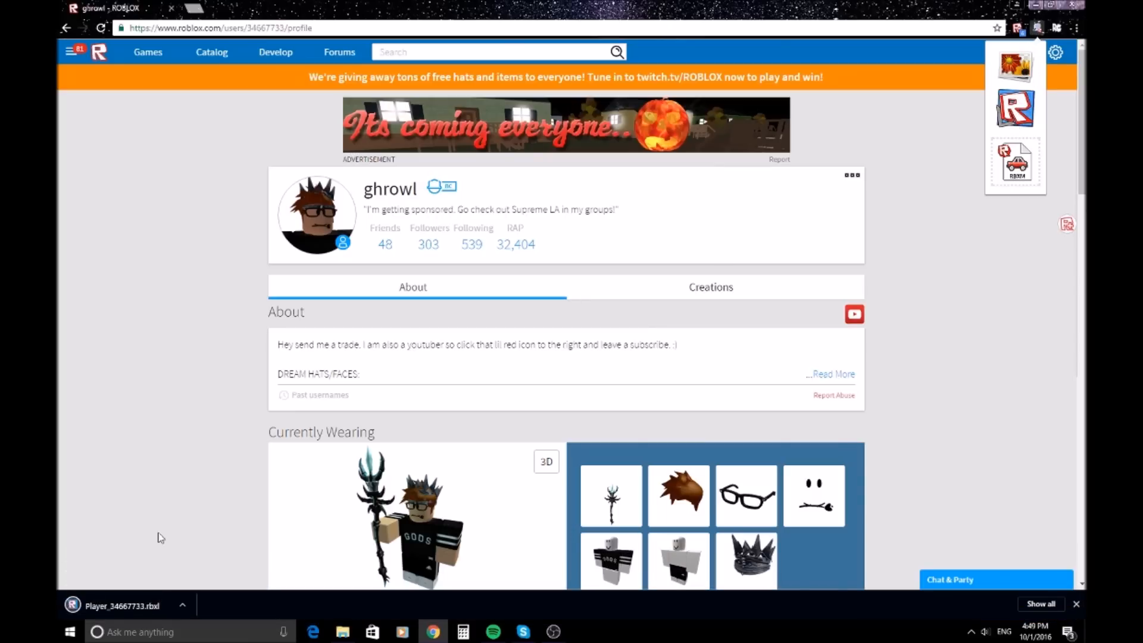
{"action": "left_click", "coordinate": [137, 601]}
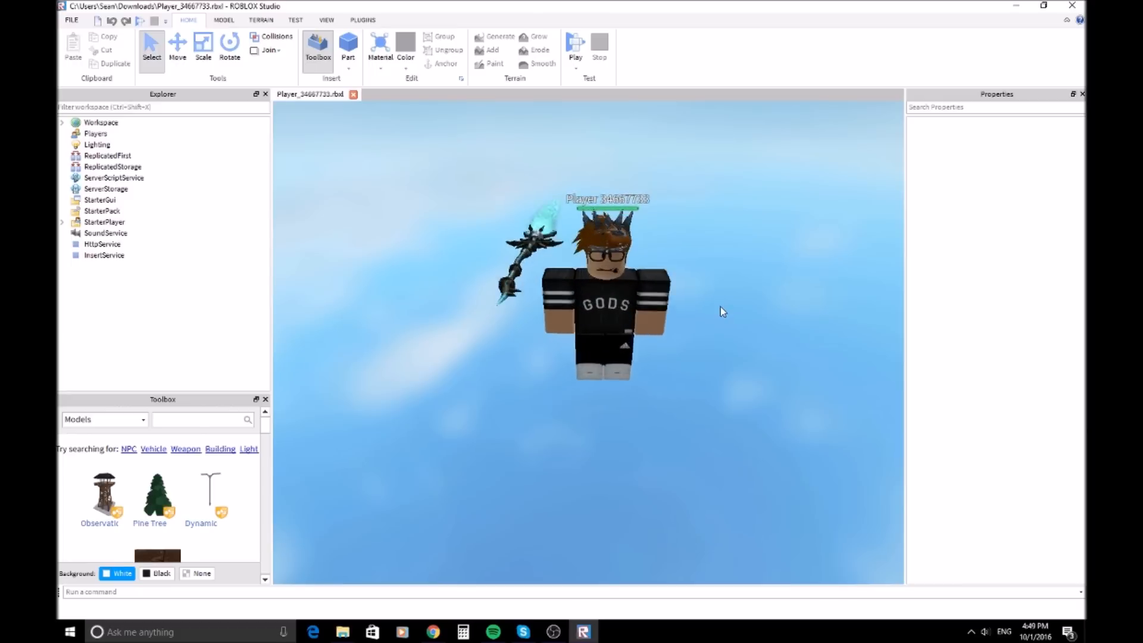
Step: Delete the KorbloxStaff tool from the player model in the Workspace
{"action": "scroll", "coordinate": [721, 306], "scroll_direction": "up", "scroll_amount": 1}
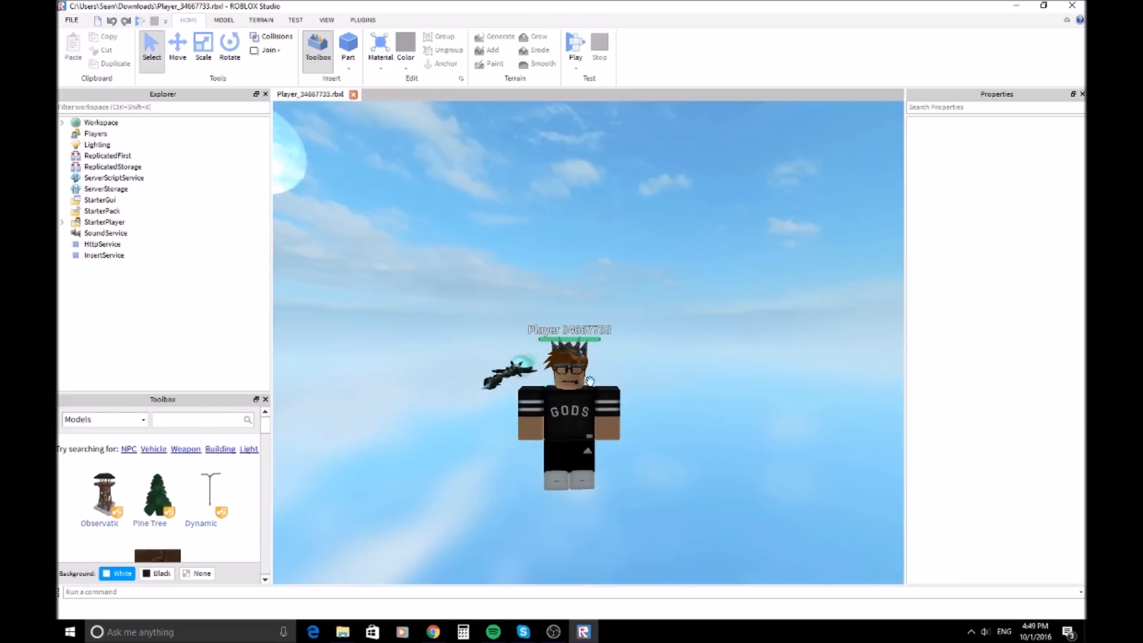
{"action": "left_click", "coordinate": [587, 390]}
{"action": "left_click", "coordinate": [74, 156]}
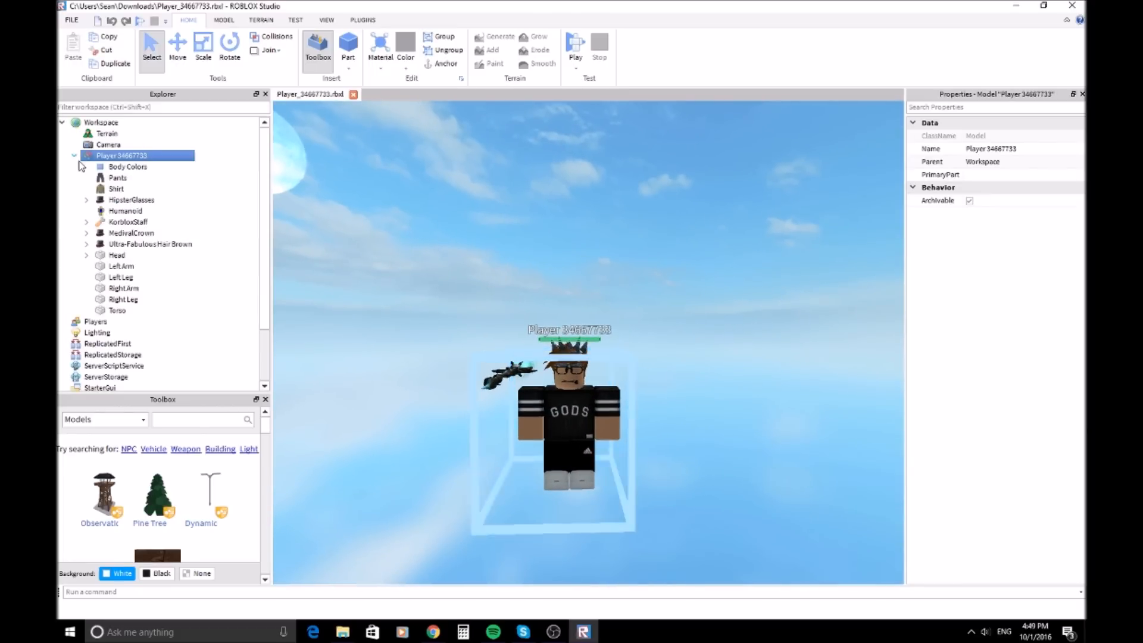
{"action": "left_click", "coordinate": [112, 224]}
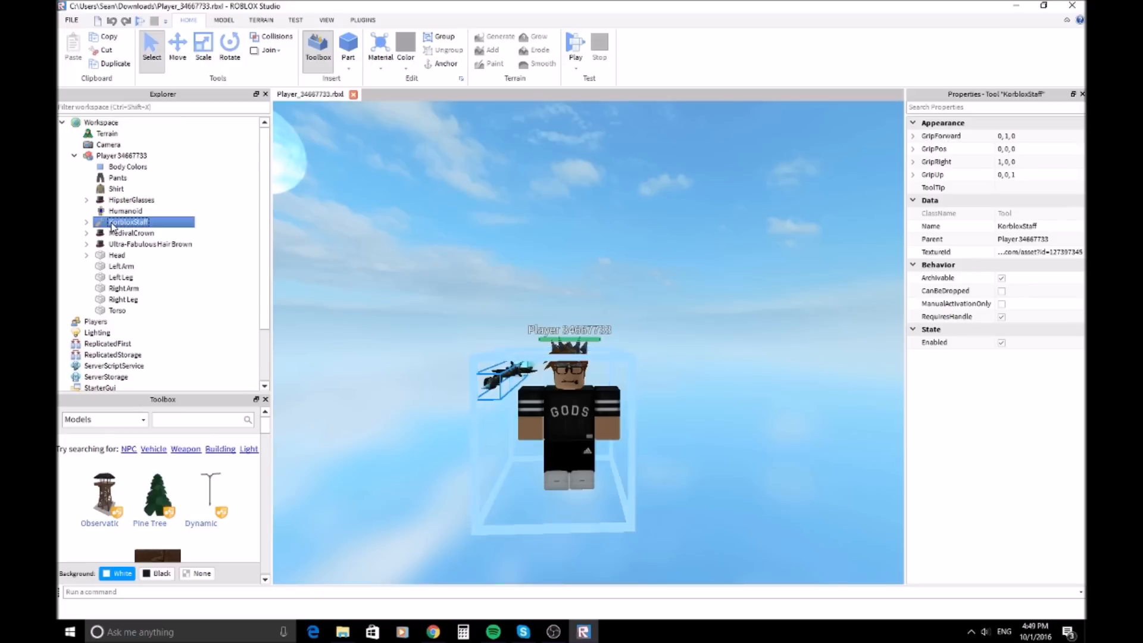
{"action": "key", "text": "Delete"}
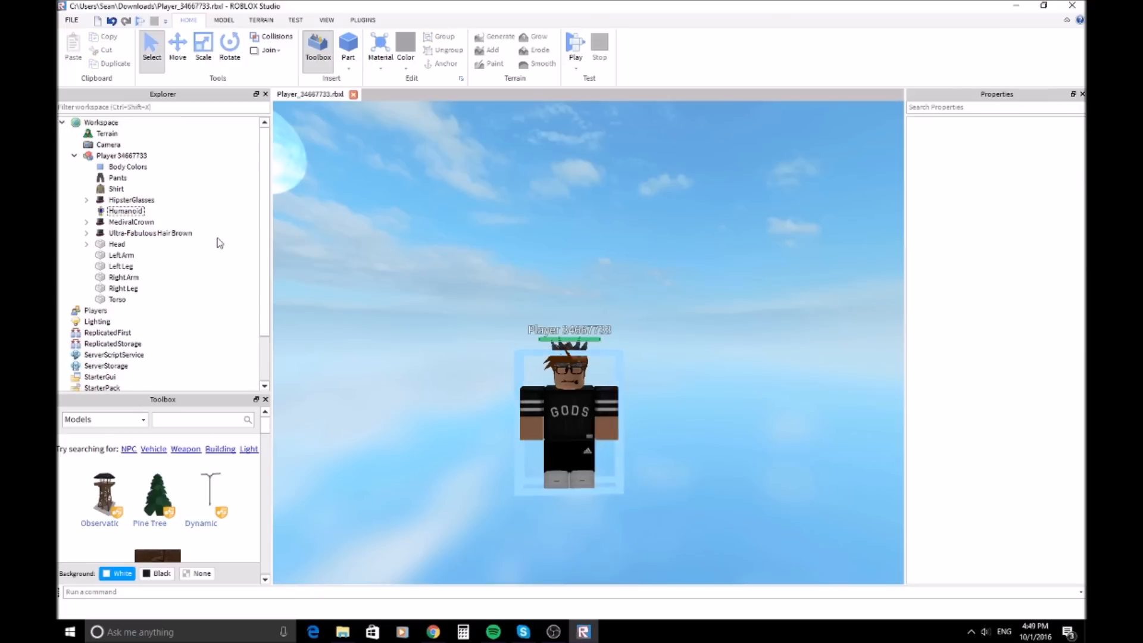
Step: Rotate the character's Left Leg very slightly about its front-to-back axis
{"action": "right_click_drag", "start_coordinate": [592, 225], "coordinate": [604, 244]}
{"action": "right_click_drag", "start_coordinate": [659, 287], "coordinate": [660, 288]}
{"action": "scroll", "coordinate": [660, 287], "scroll_direction": "down", "scroll_amount": 3}
{"action": "scroll", "coordinate": [660, 287], "scroll_direction": "up", "scroll_amount": 3}
{"action": "left_click", "coordinate": [608, 260]}
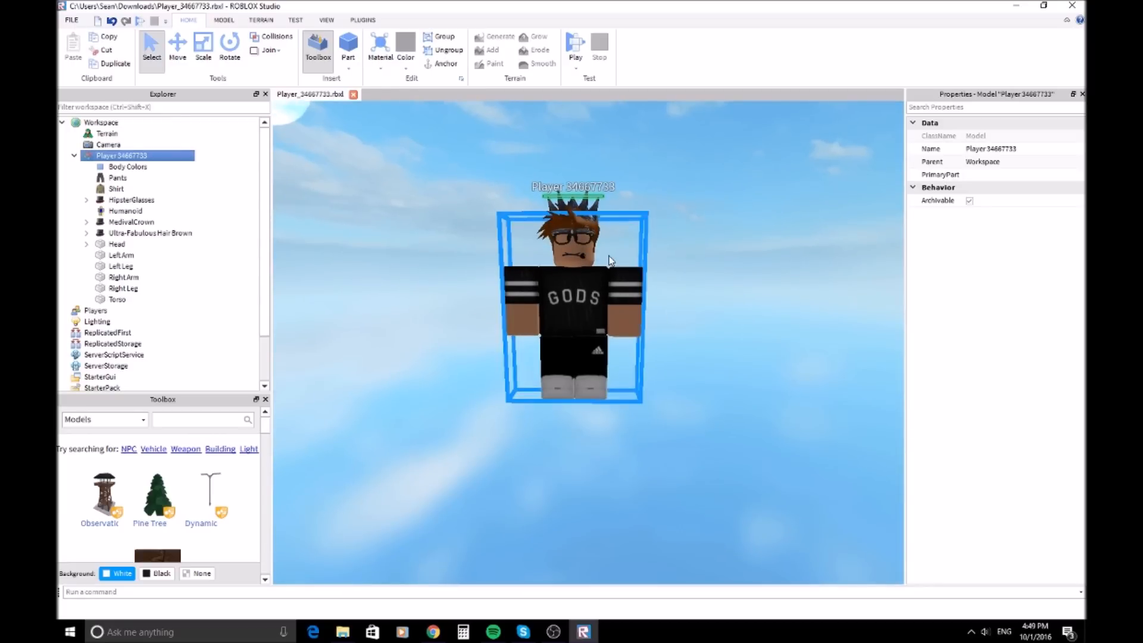
{"action": "left_click", "coordinate": [125, 266]}
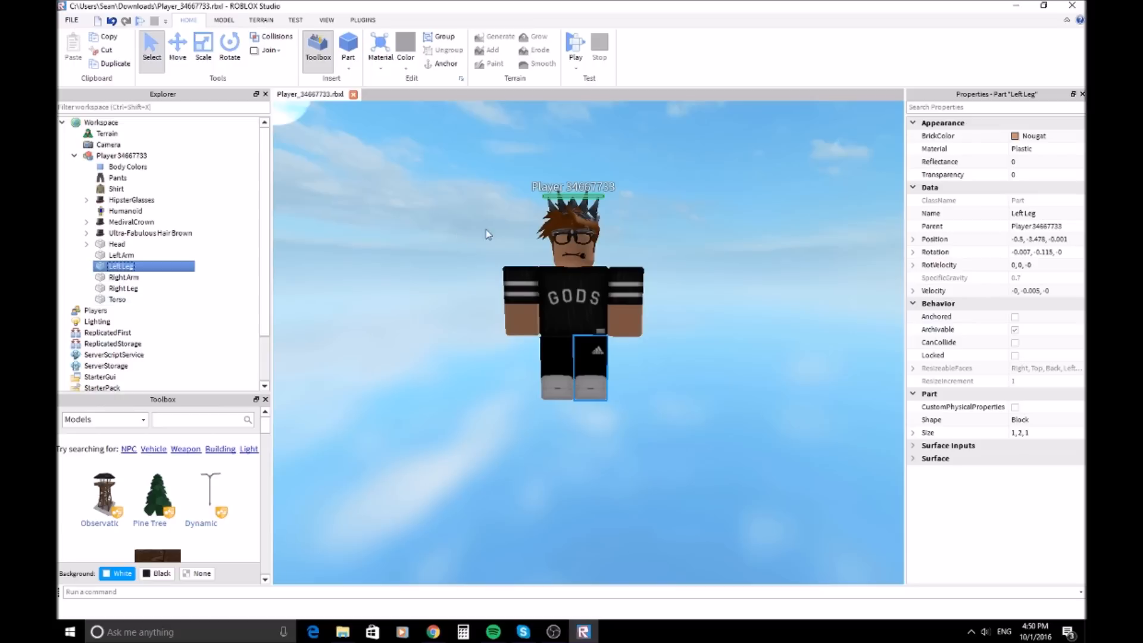
{"action": "left_click", "coordinate": [225, 22]}
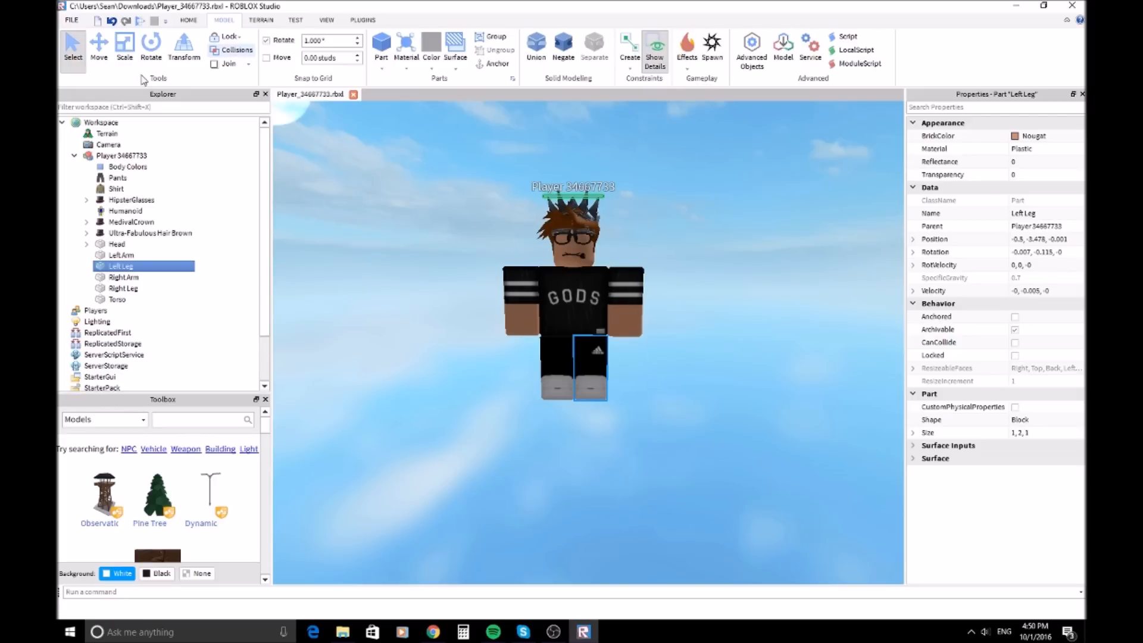
{"action": "left_click", "coordinate": [154, 53]}
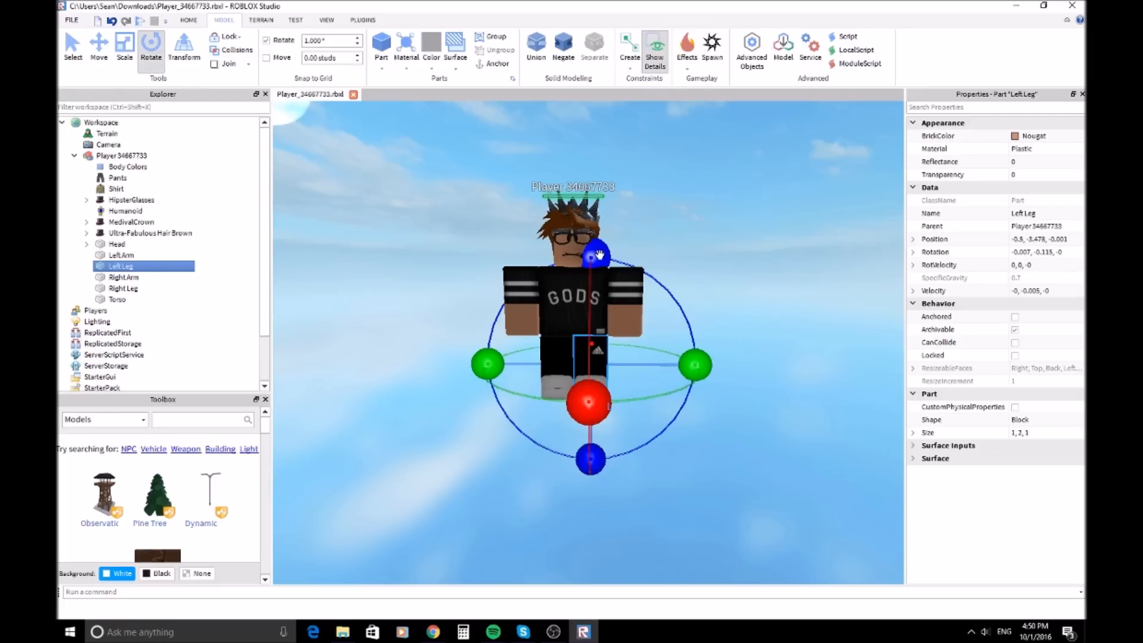
{"action": "left_click_drag", "start_coordinate": [599, 255], "coordinate": [592, 242]}
{"action": "left_click", "coordinate": [334, 272]}
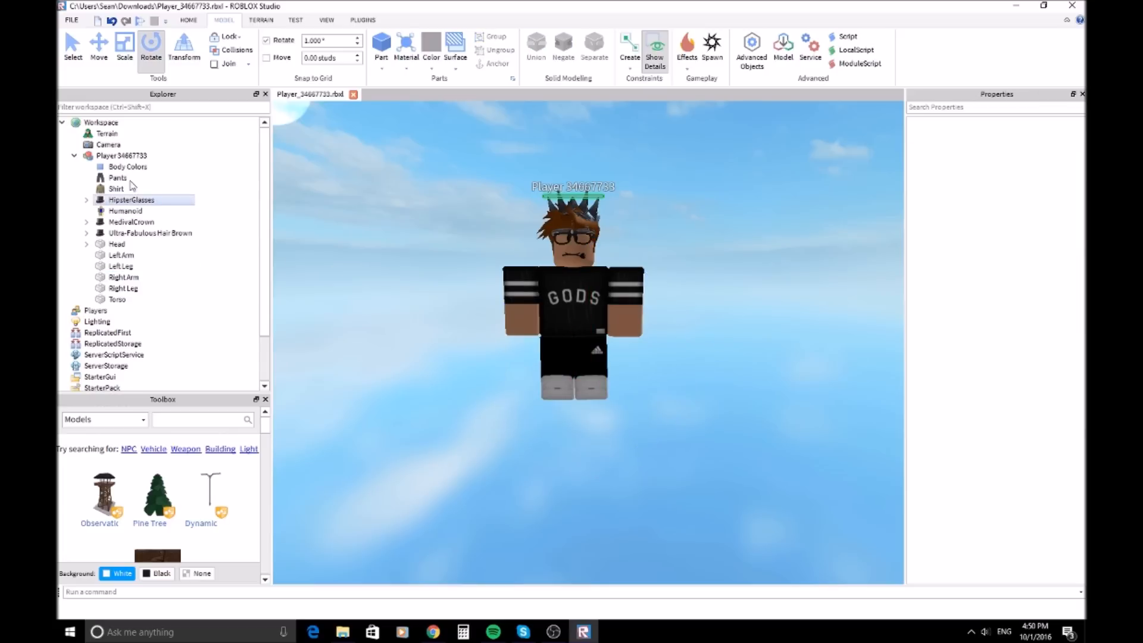
Step: Rotate the character's Left Arm and Right Arm very slightly about their front-to-back axes
{"action": "left_click", "coordinate": [122, 257]}
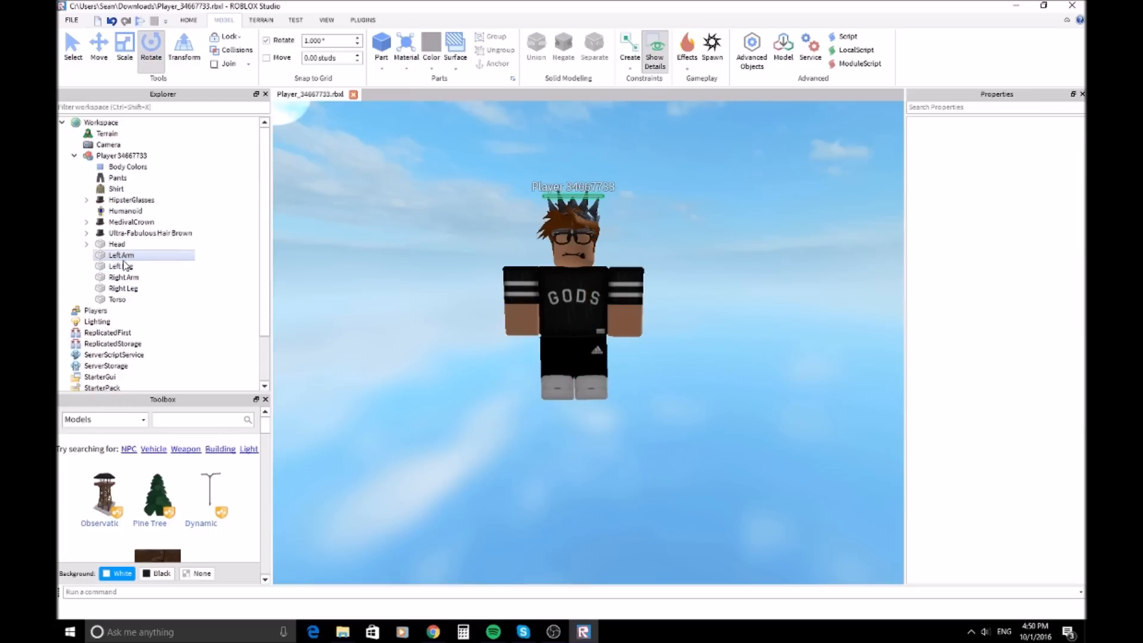
{"action": "left_click_drag", "start_coordinate": [626, 179], "coordinate": [618, 177]}
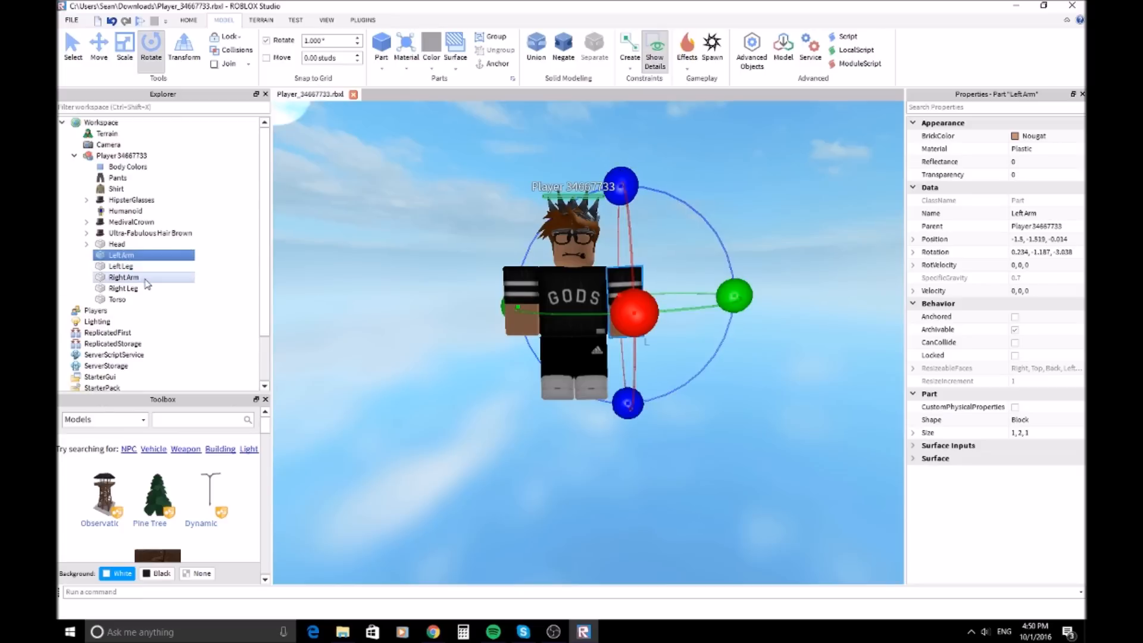
{"action": "left_click", "coordinate": [145, 279]}
{"action": "left_click_drag", "start_coordinate": [527, 175], "coordinate": [527, 176]}
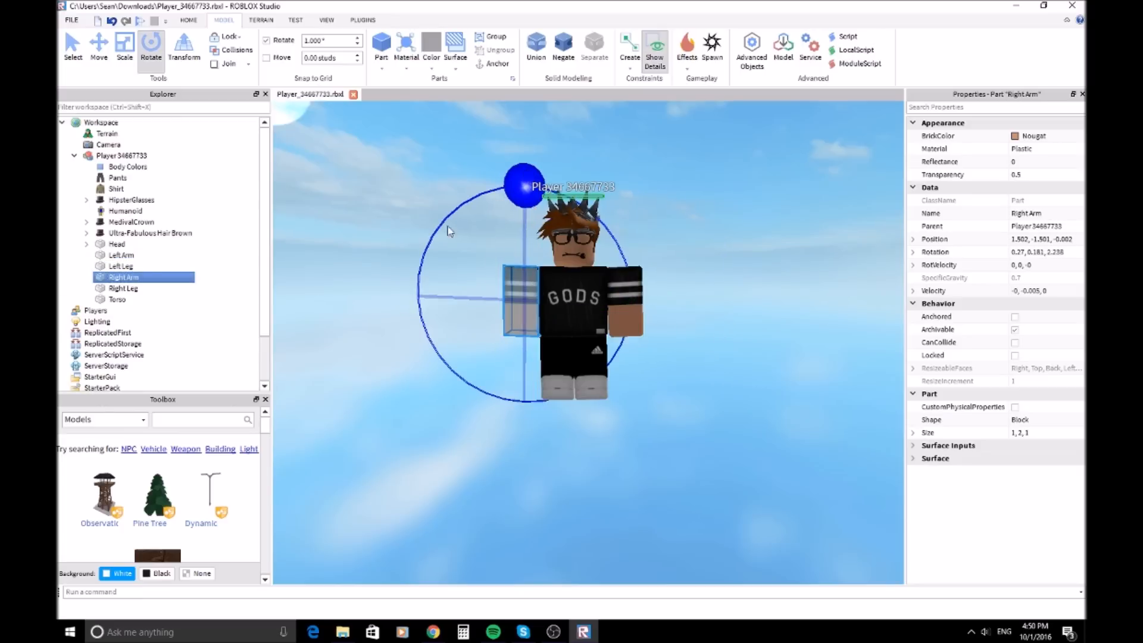
{"action": "left_click_drag", "start_coordinate": [450, 231], "coordinate": [449, 232]}
Step: Rotate the character's Right Leg very slightly about its front-to-back axis and deselect it
{"action": "left_click", "coordinate": [123, 288]}
{"action": "left_click_drag", "start_coordinate": [555, 255], "coordinate": [558, 252]}
{"action": "left_click", "coordinate": [648, 162]}
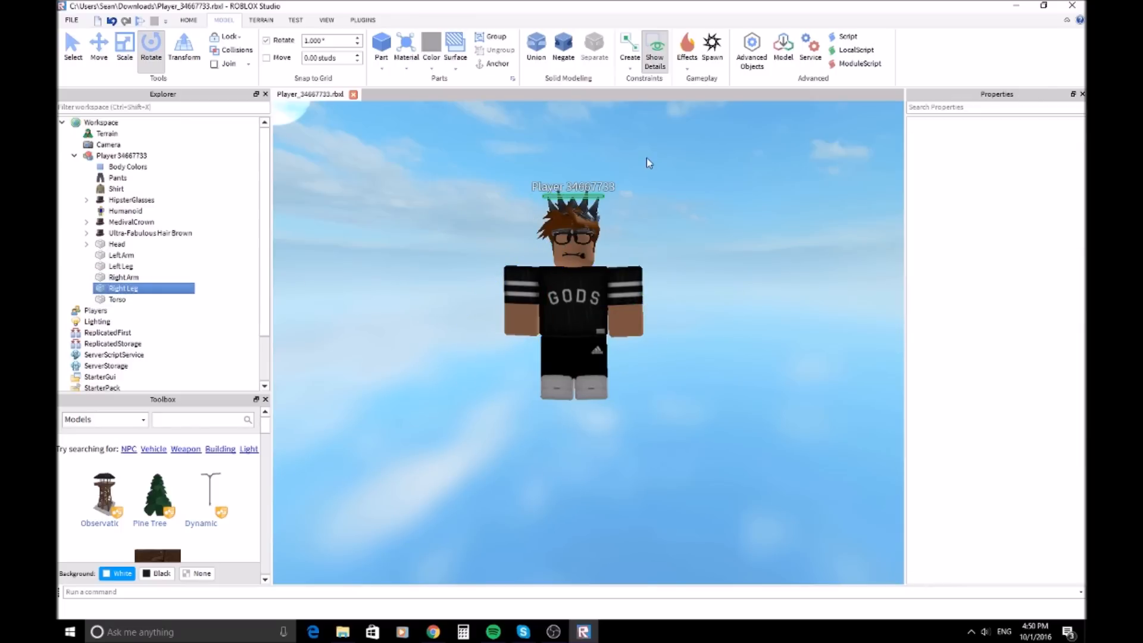
Step: Export the whole player model to the Desktop as an Object Model (*.obj) file named 8
{"action": "right_click_drag", "start_coordinate": [770, 240], "coordinate": [770, 241]}
{"action": "scroll", "coordinate": [771, 241], "scroll_direction": "up", "scroll_amount": 1}
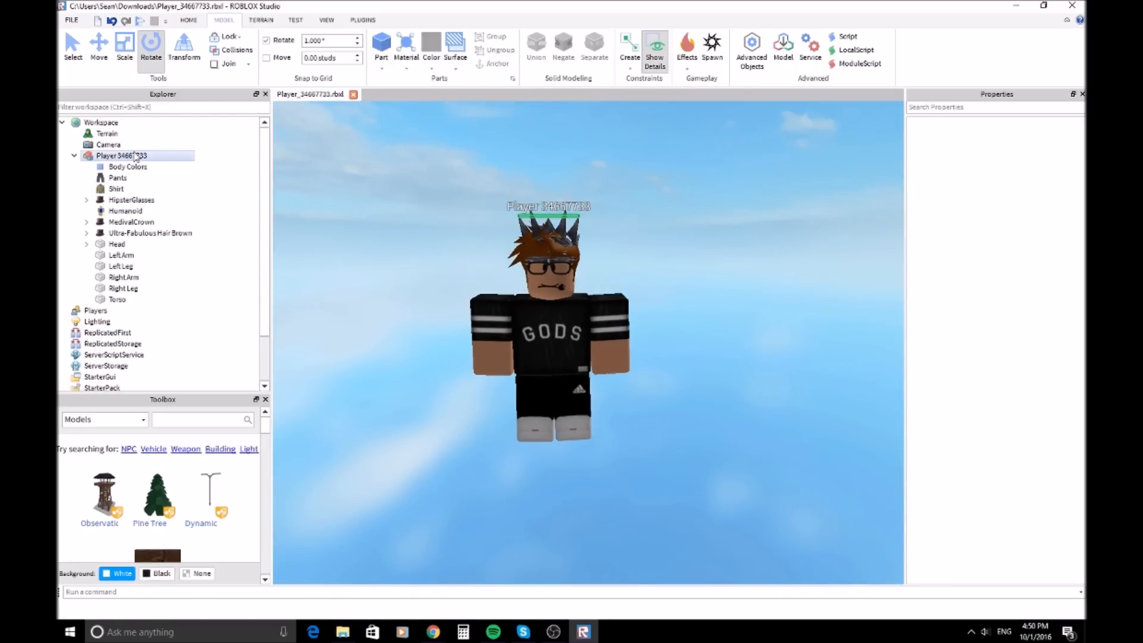
{"action": "right_click", "coordinate": [135, 157]}
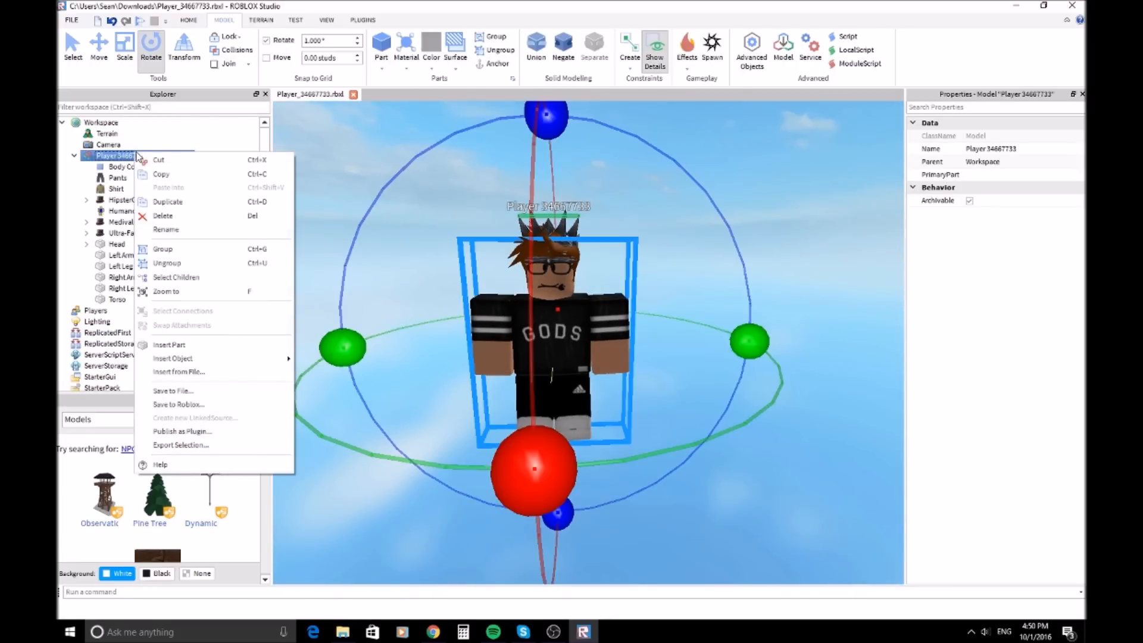
{"action": "left_click", "coordinate": [208, 445]}
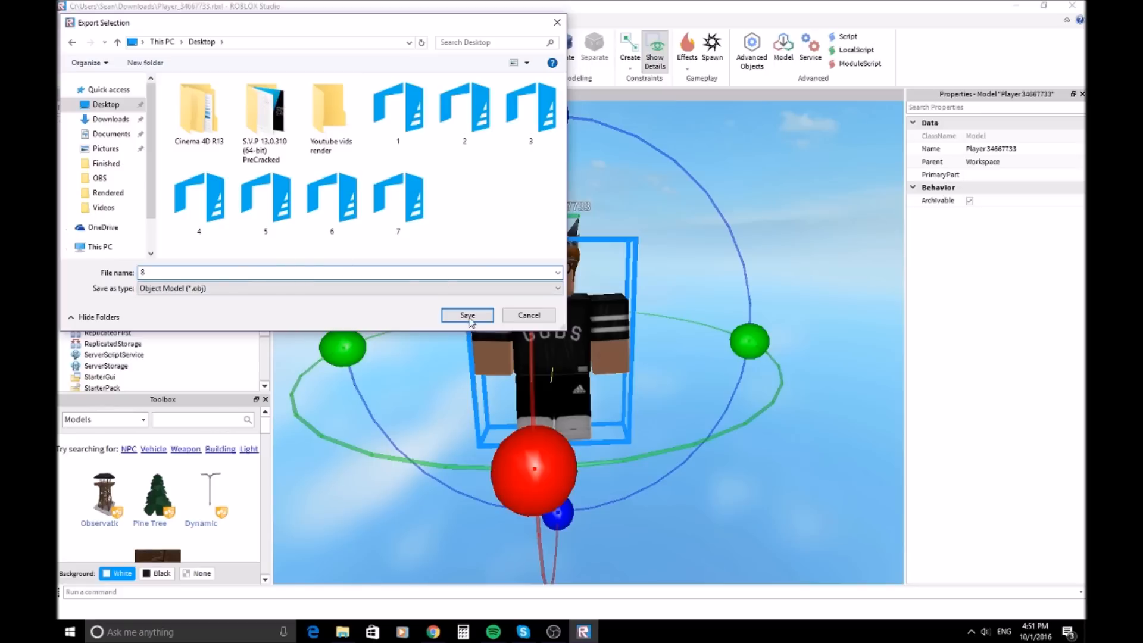
{"action": "left_click", "coordinate": [186, 292]}
{"action": "left_click", "coordinate": [192, 299]}
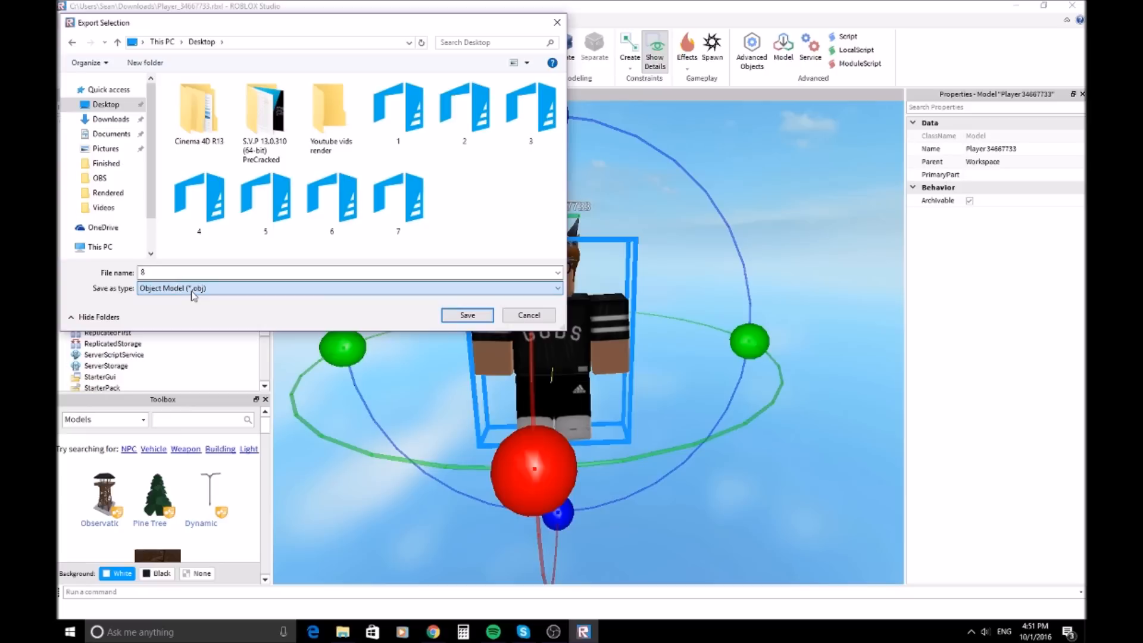
{"action": "left_click", "coordinate": [453, 316]}
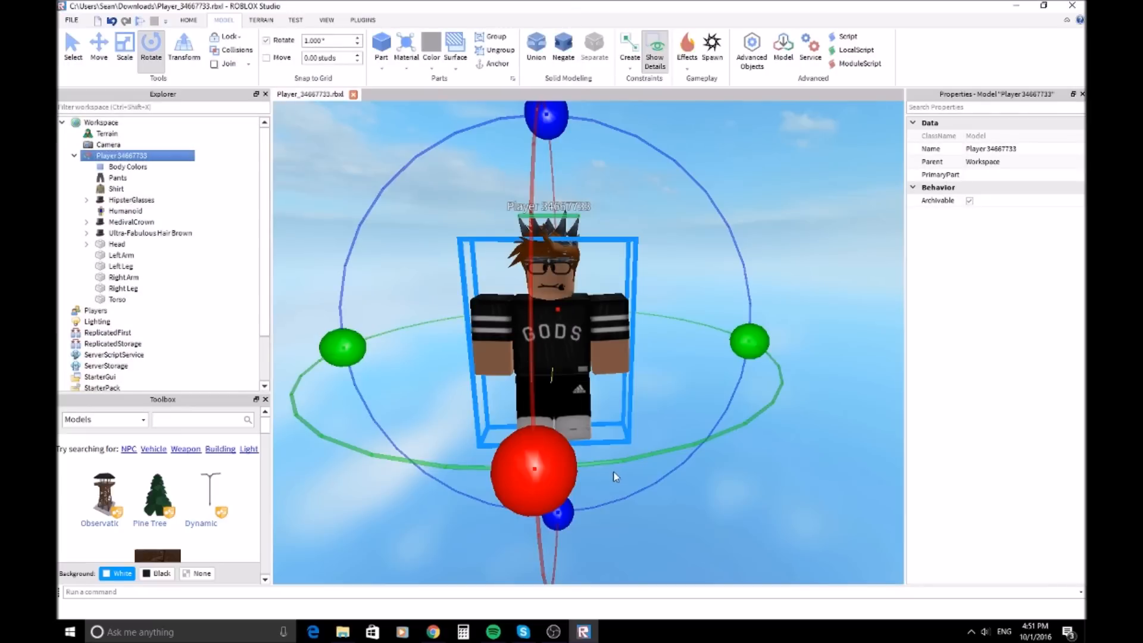
Step: Close ROBLOX Studio without saving the changes and launch CINEMA 4D 64 Bit from the "Cinema 4D R13 by Intel" folder
{"action": "left_click", "coordinate": [1073, 6]}
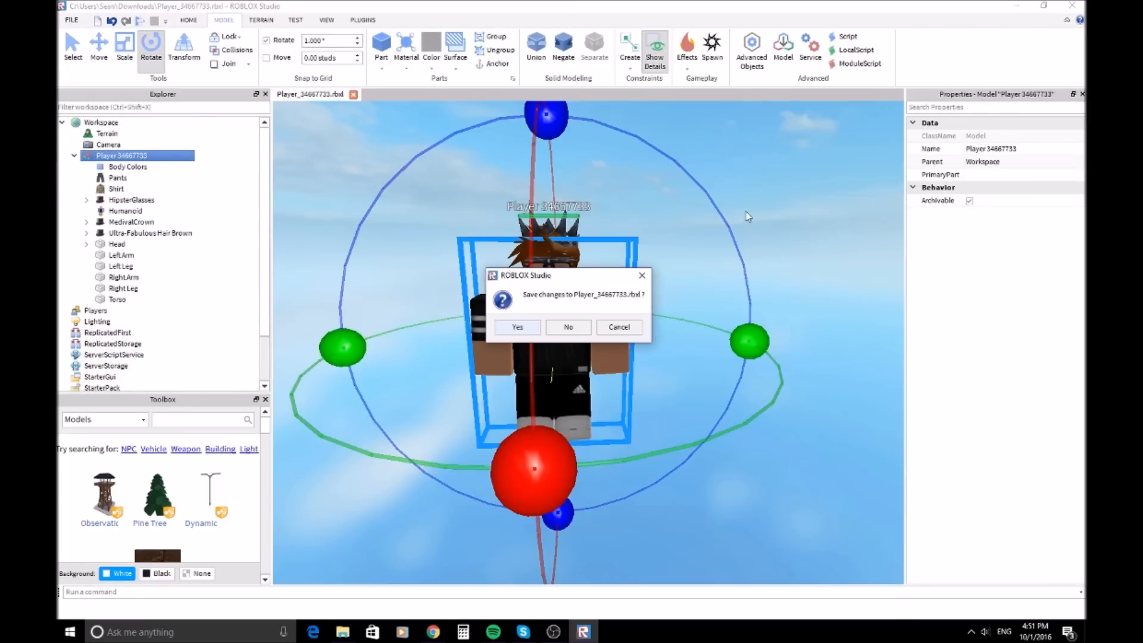
{"action": "left_click", "coordinate": [567, 327]}
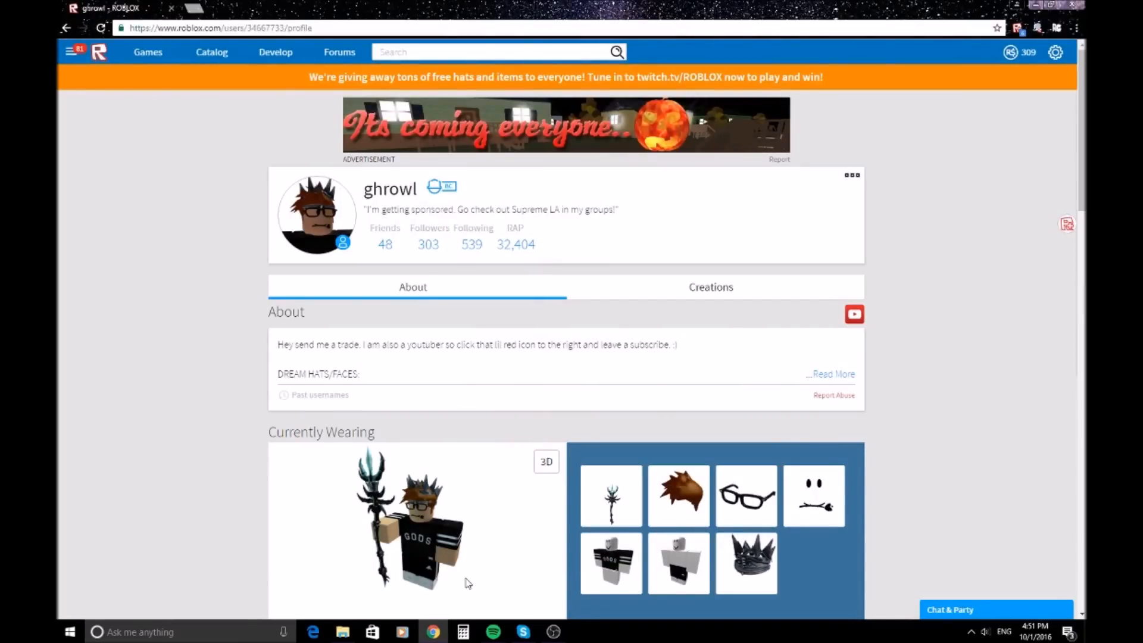
{"action": "left_click", "coordinate": [343, 632]}
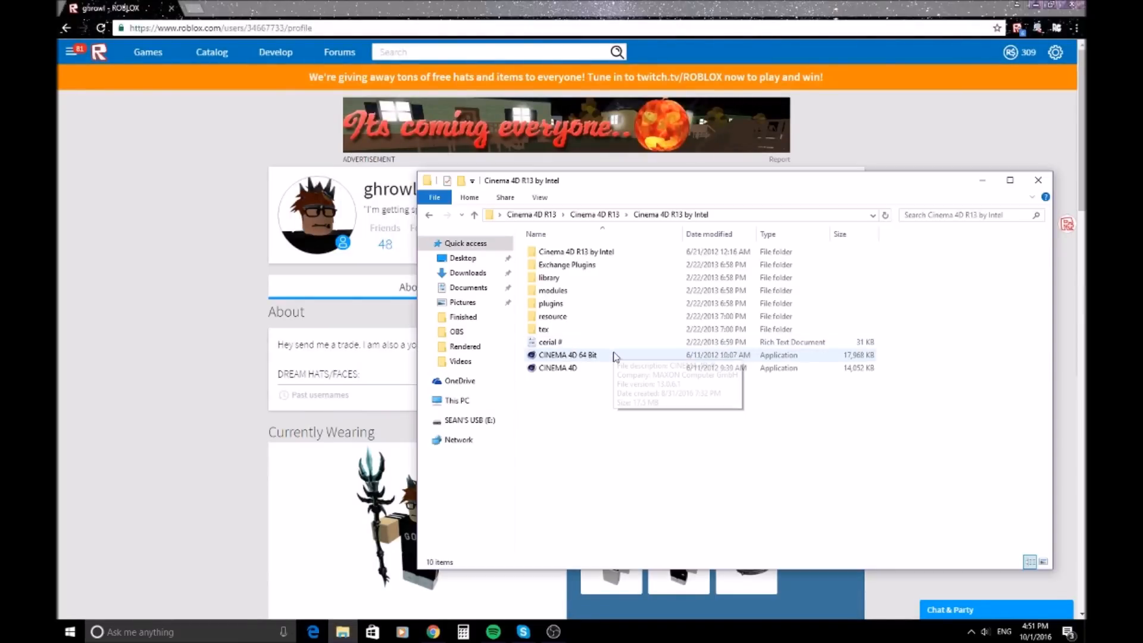
{"action": "double_click", "coordinate": [607, 356]}
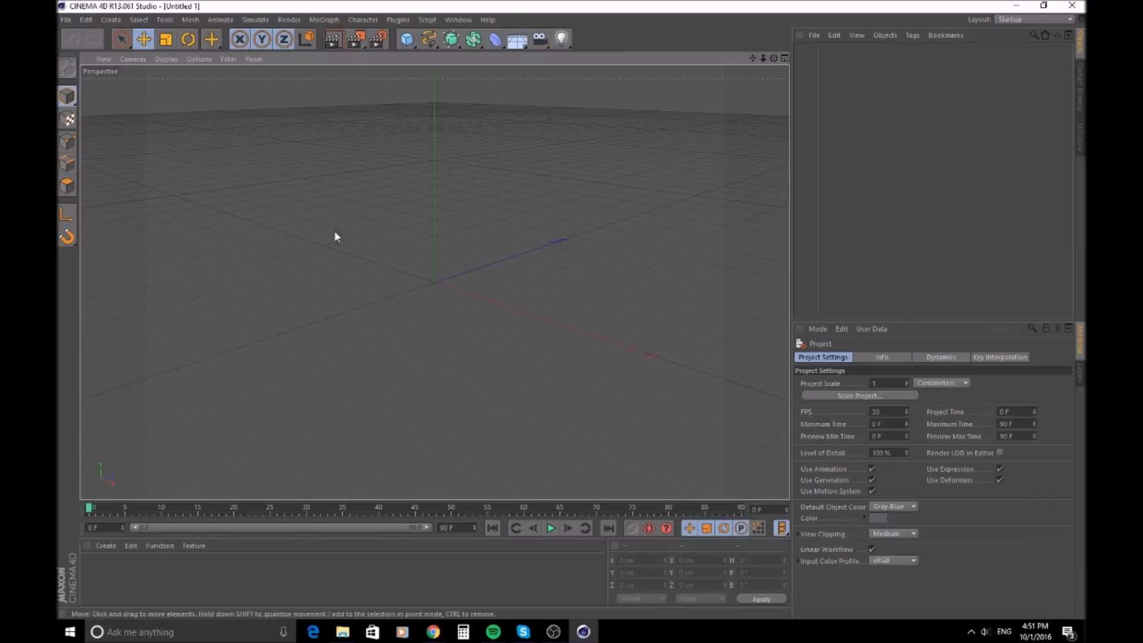
Step: Merge the exported model file 8 from the Desktop into the empty project
{"action": "left_click", "coordinate": [66, 19]}
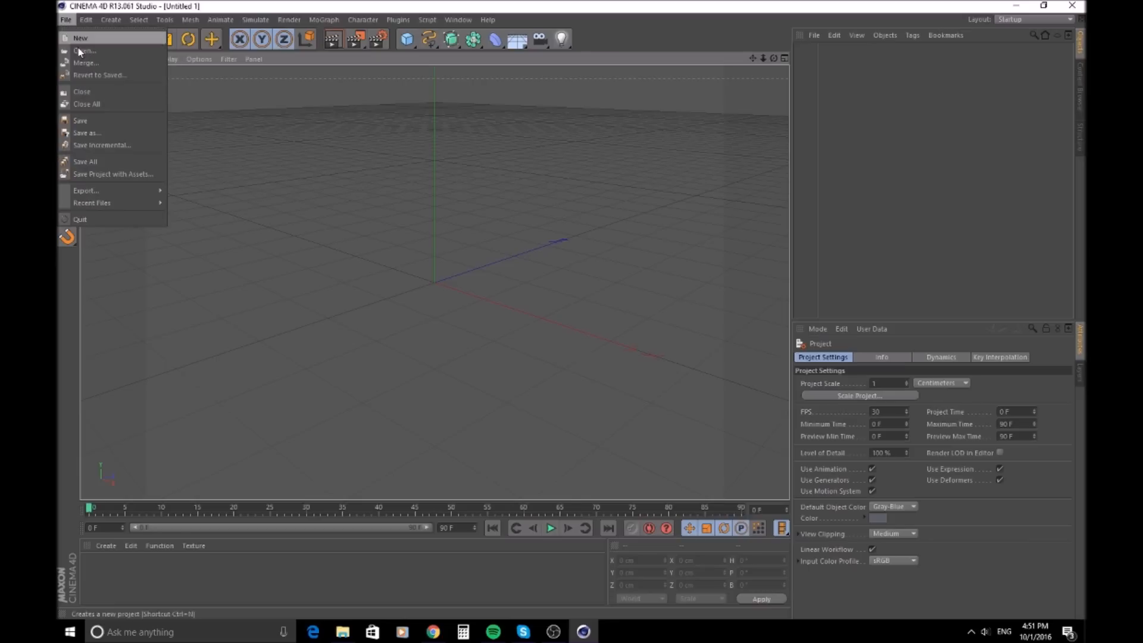
{"action": "left_click", "coordinate": [84, 62]}
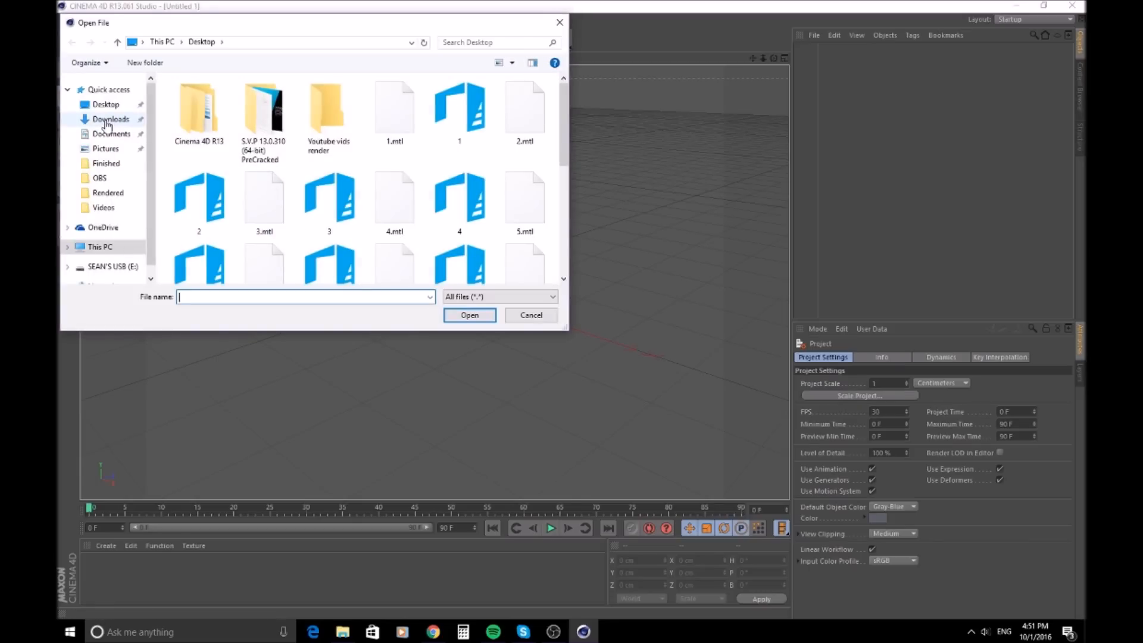
{"action": "left_click", "coordinate": [109, 118]}
{"action": "left_click", "coordinate": [106, 105]}
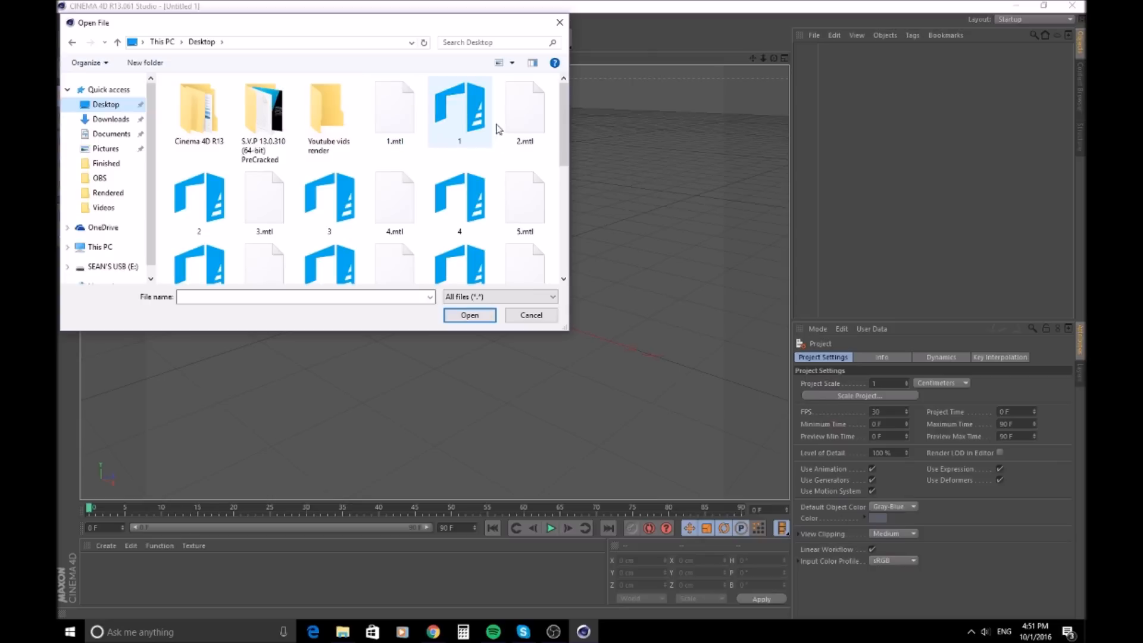
{"action": "scroll", "coordinate": [566, 113], "scroll_direction": "down", "scroll_amount": 2}
{"action": "left_click_drag", "start_coordinate": [567, 116], "coordinate": [574, 160]}
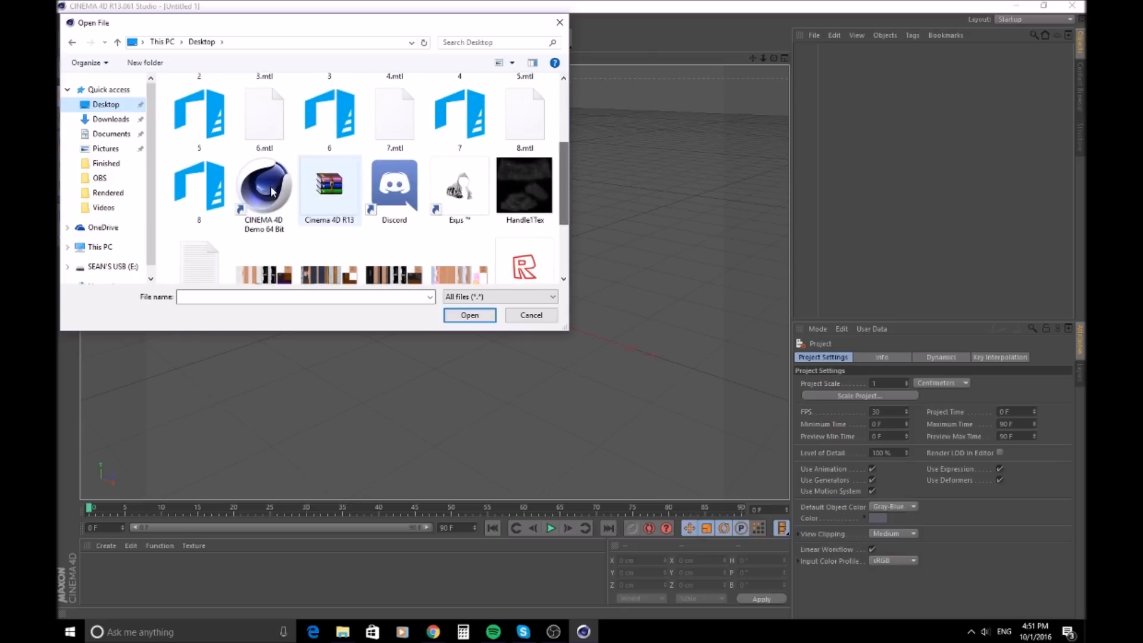
{"action": "double_click", "coordinate": [178, 184]}
{"action": "left_click", "coordinate": [170, 292]}
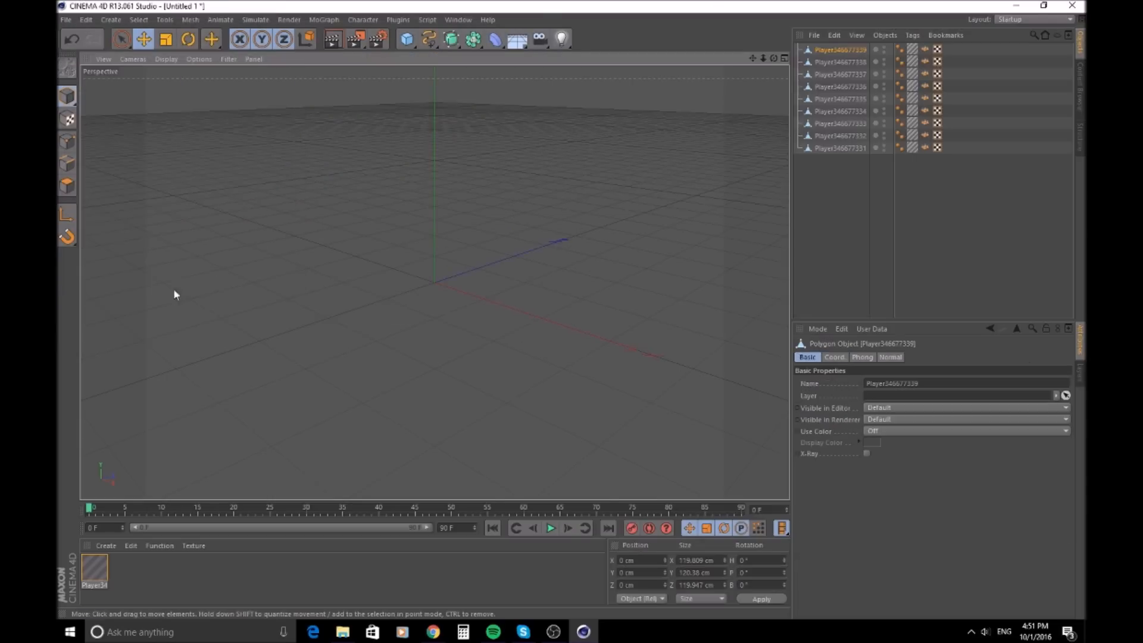
Step: Select all nine polygon objects of the imported character and frame them in the viewport
{"action": "left_click_drag", "start_coordinate": [435, 298], "coordinate": [468, 253], "text": "alt"}
{"action": "left_click_drag", "start_coordinate": [859, 177], "coordinate": [830, 33]}
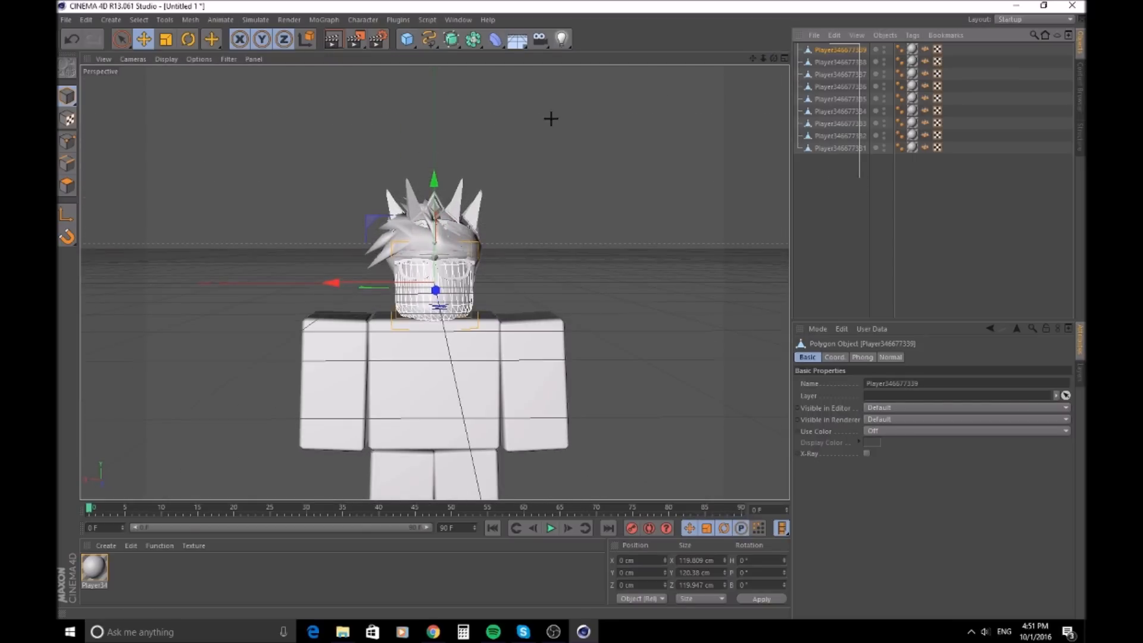
{"action": "left_click_drag", "start_coordinate": [434, 177], "coordinate": [687, 245]}
{"action": "key", "text": "h"}
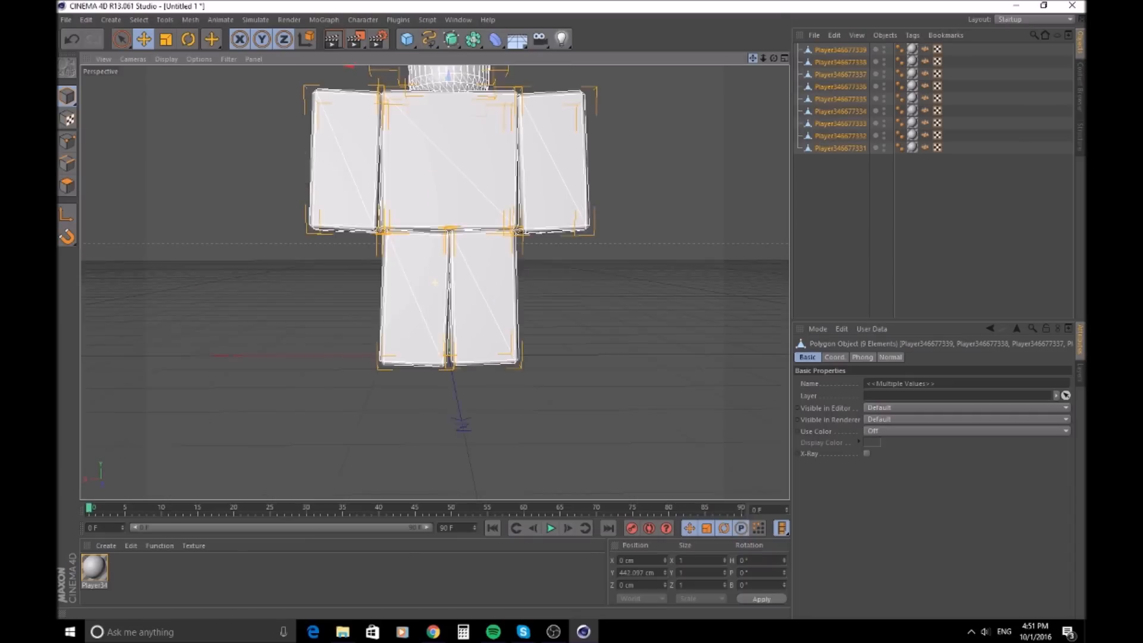
Step: Load the Desktop player texture image matching the material's name as its color texture, creating a copy at the project location
{"action": "double_click", "coordinate": [94, 569]}
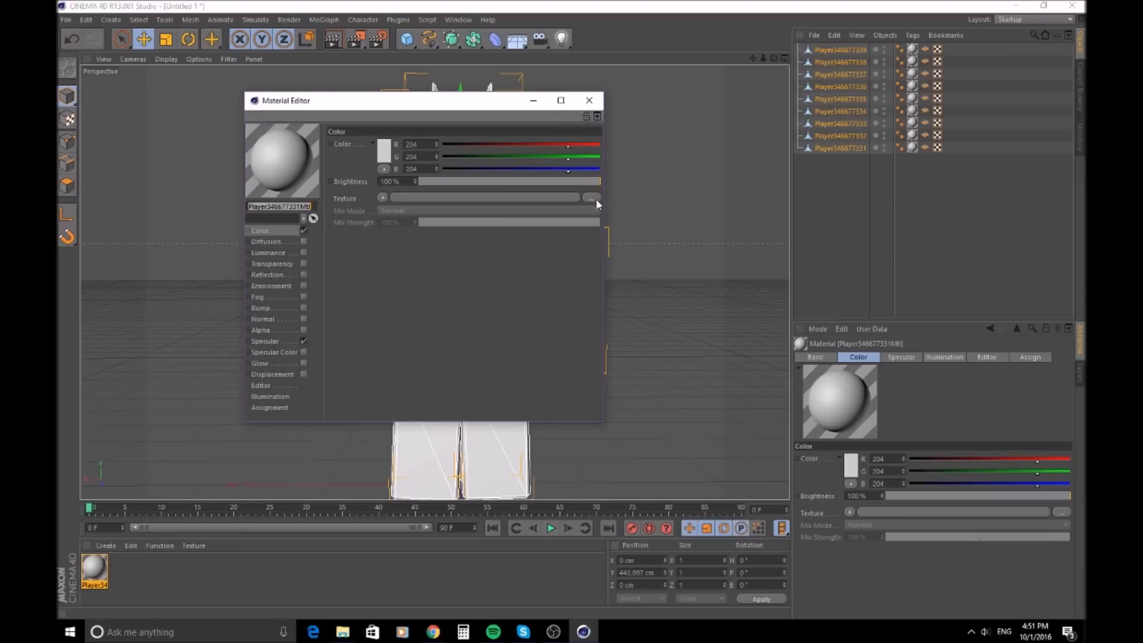
{"action": "left_click", "coordinate": [590, 199]}
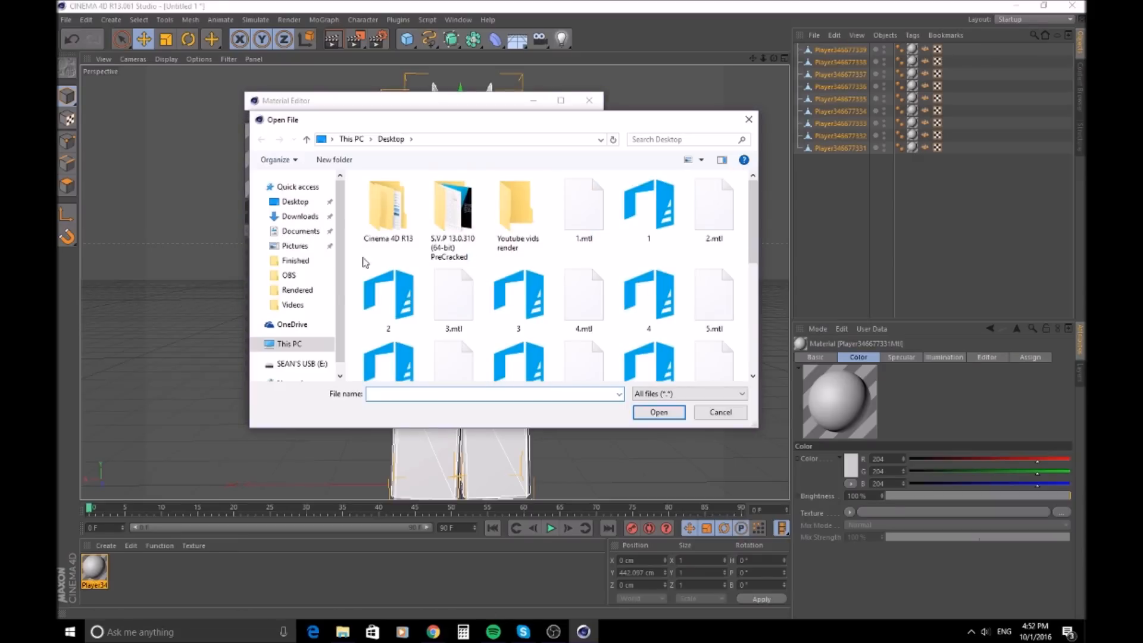
{"action": "left_click", "coordinate": [293, 202]}
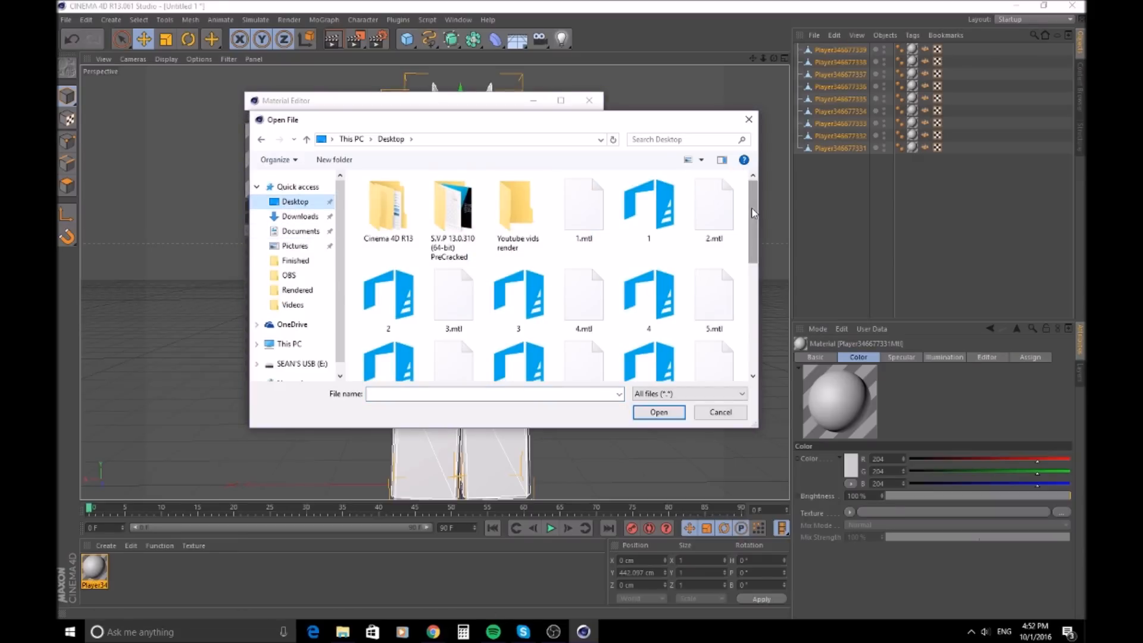
{"action": "left_click_drag", "start_coordinate": [754, 202], "coordinate": [774, 323]}
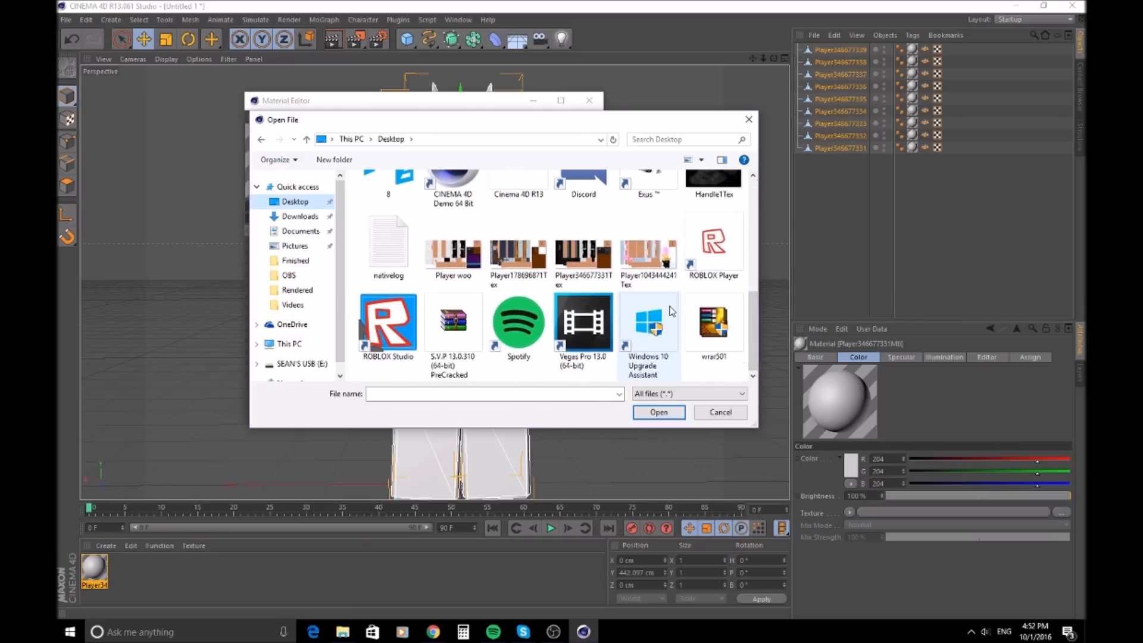
{"action": "scroll", "coordinate": [672, 311], "scroll_direction": "up", "scroll_amount": 2}
{"action": "scroll", "coordinate": [672, 311], "scroll_direction": "down", "scroll_amount": 2}
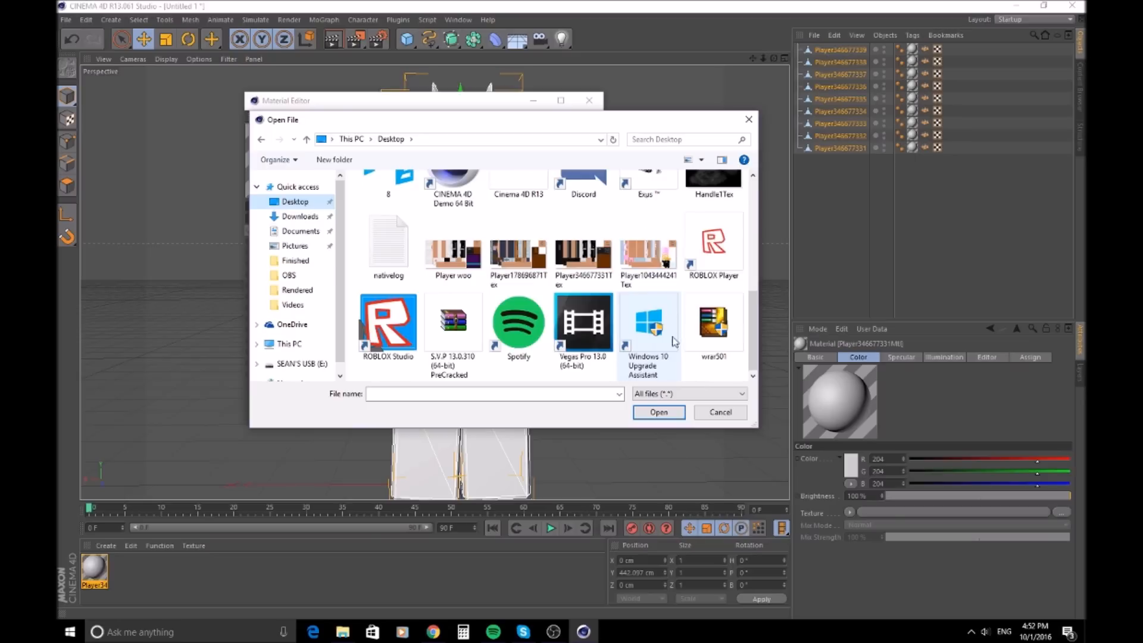
{"action": "double_click", "coordinate": [578, 257]}
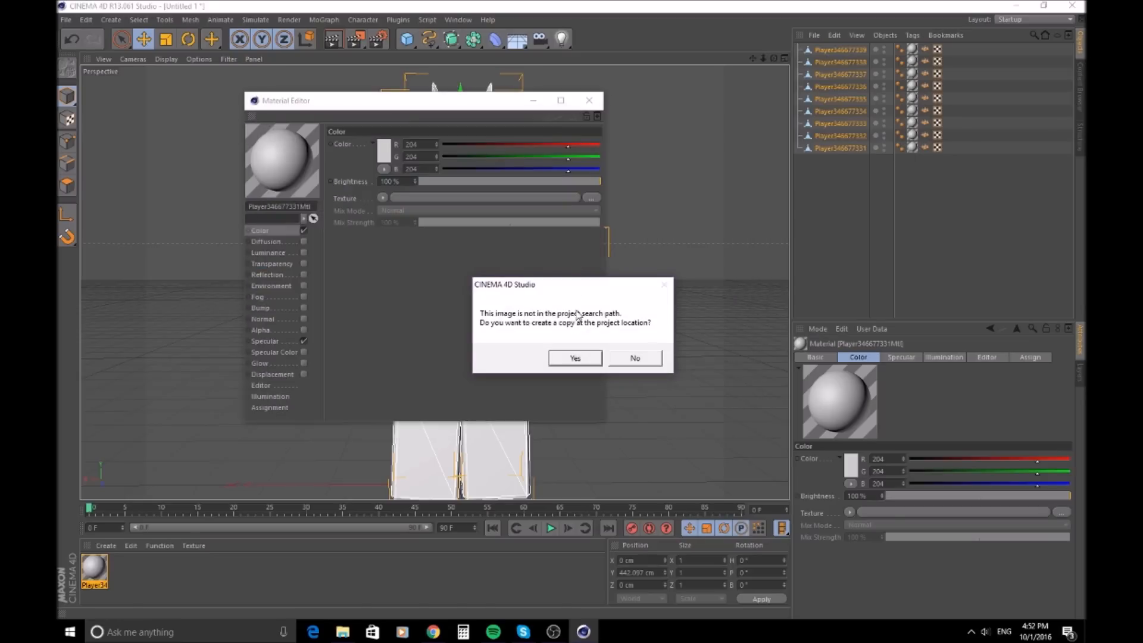
{"action": "left_click", "coordinate": [579, 357]}
{"action": "left_click_drag", "start_coordinate": [487, 101], "coordinate": [499, 139]}
{"action": "left_click", "coordinate": [601, 139]}
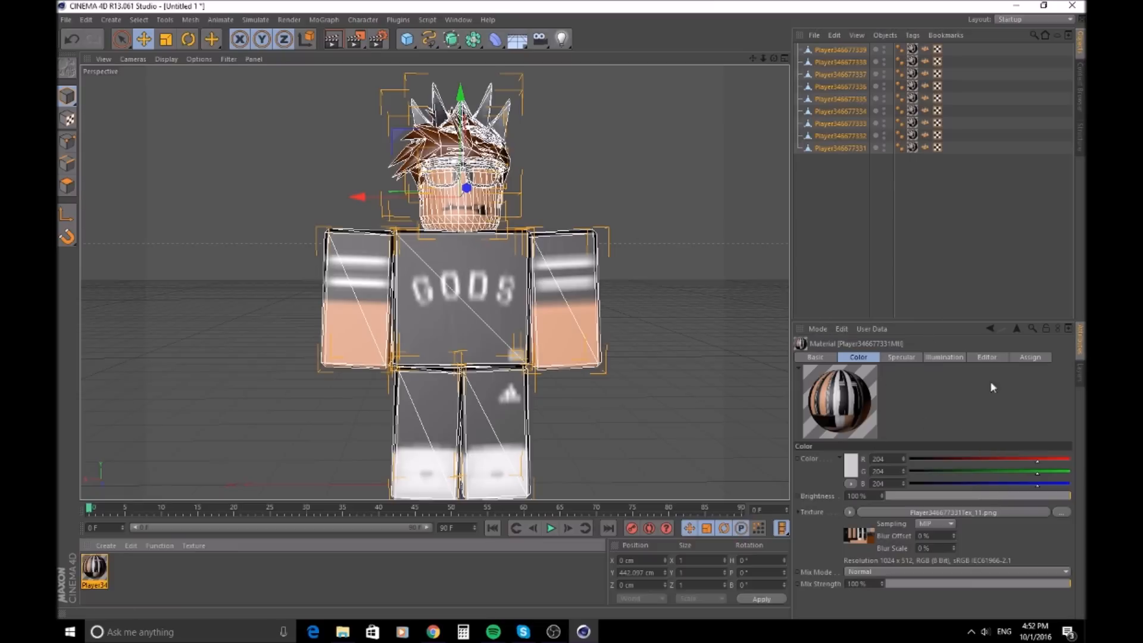
Step: Set the character material's texture preview size to No Scaling and deselect the character parts
{"action": "left_click", "coordinate": [987, 358]}
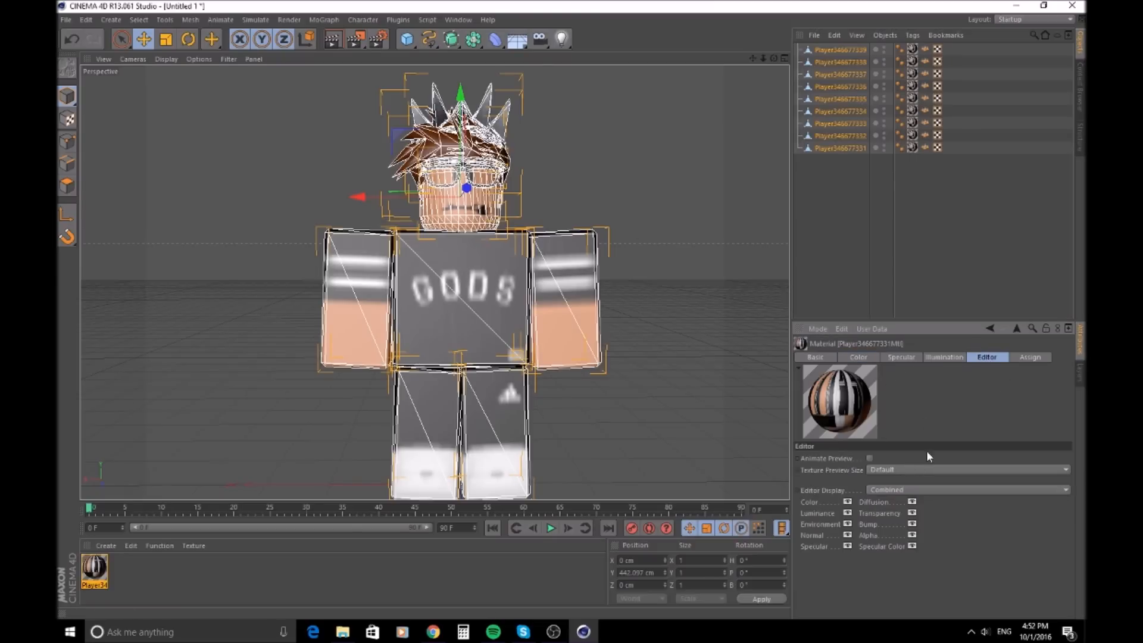
{"action": "left_click", "coordinate": [905, 469]}
{"action": "left_click", "coordinate": [902, 495]}
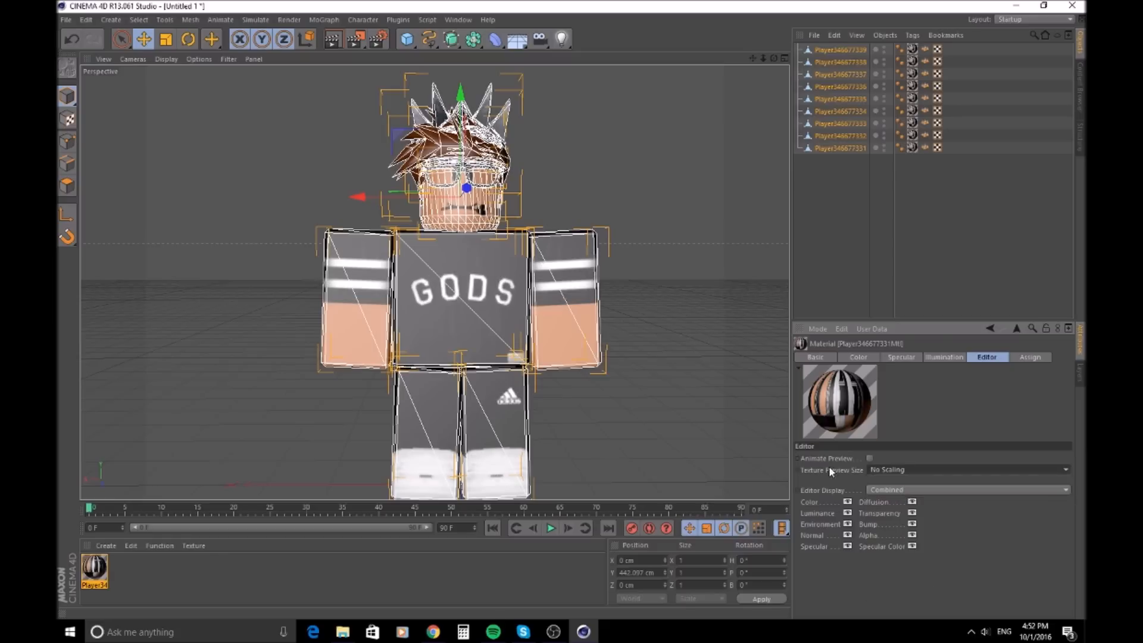
{"action": "left_click", "coordinate": [717, 272]}
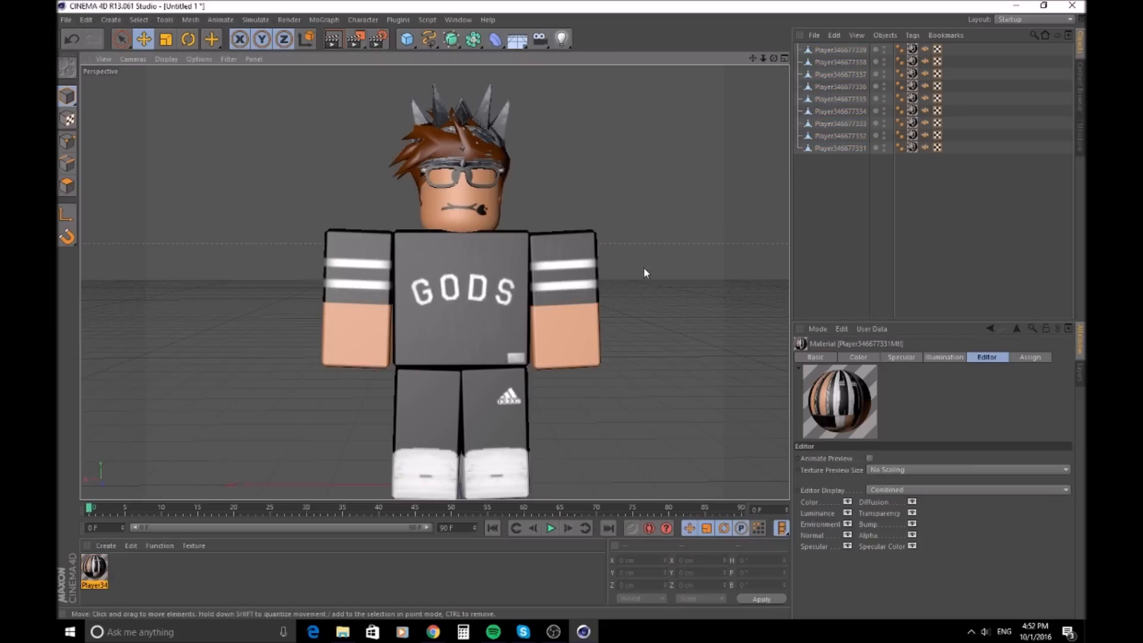
Step: Set the render output size to 1280 x 720 pixels
{"action": "scroll", "coordinate": [648, 235], "scroll_direction": "down", "scroll_amount": 2}
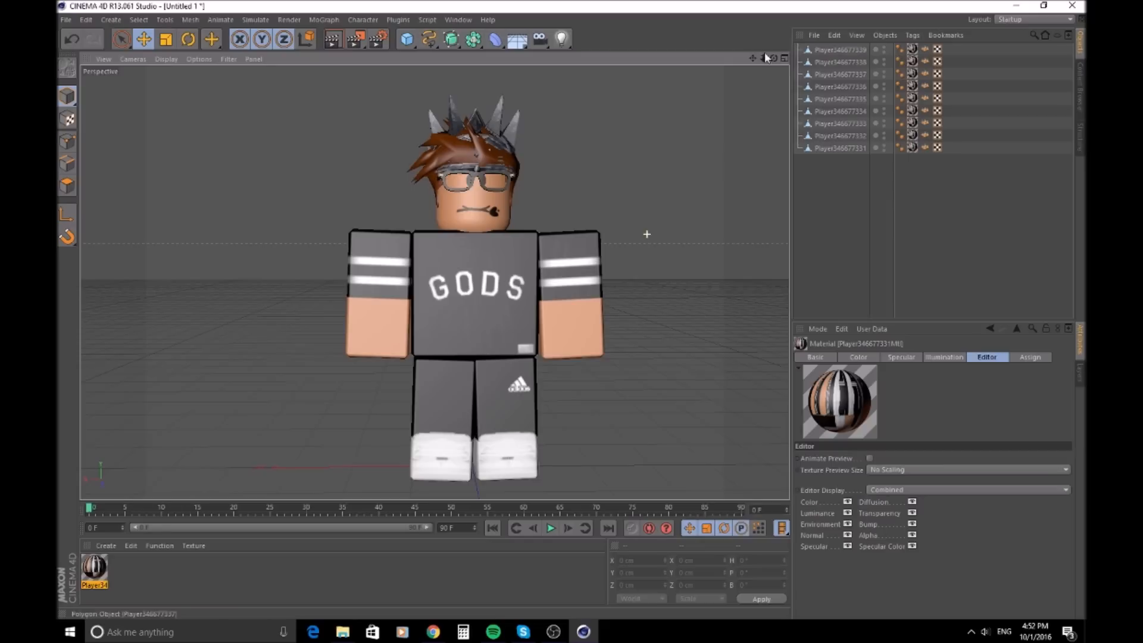
{"action": "scroll", "coordinate": [437, 279], "scroll_direction": "down", "scroll_amount": 1}
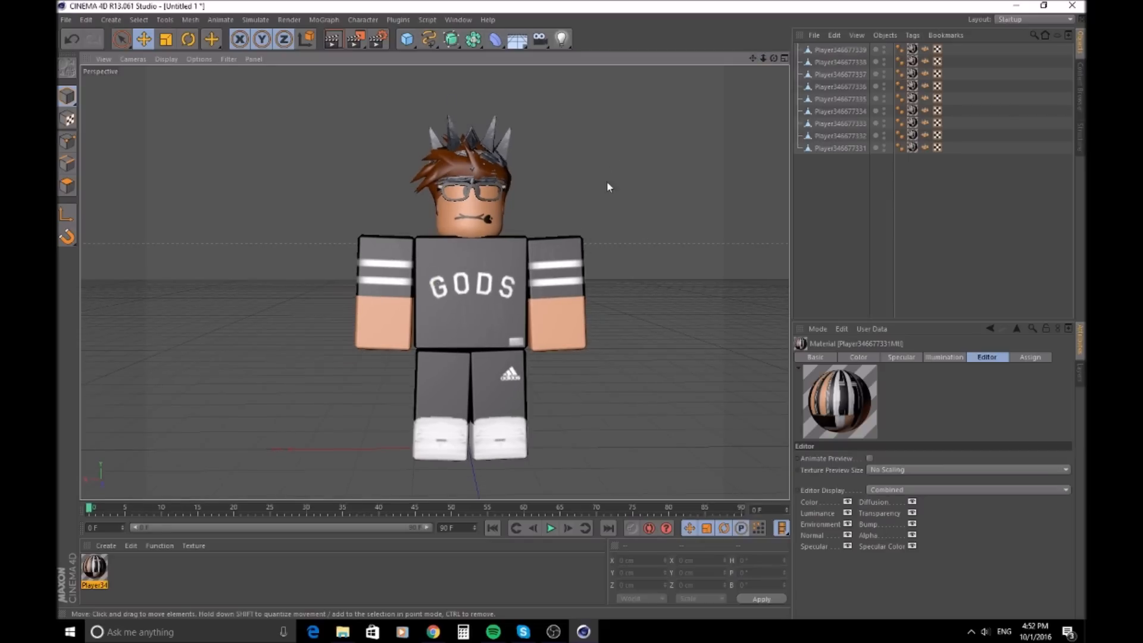
{"action": "left_click", "coordinate": [379, 40]}
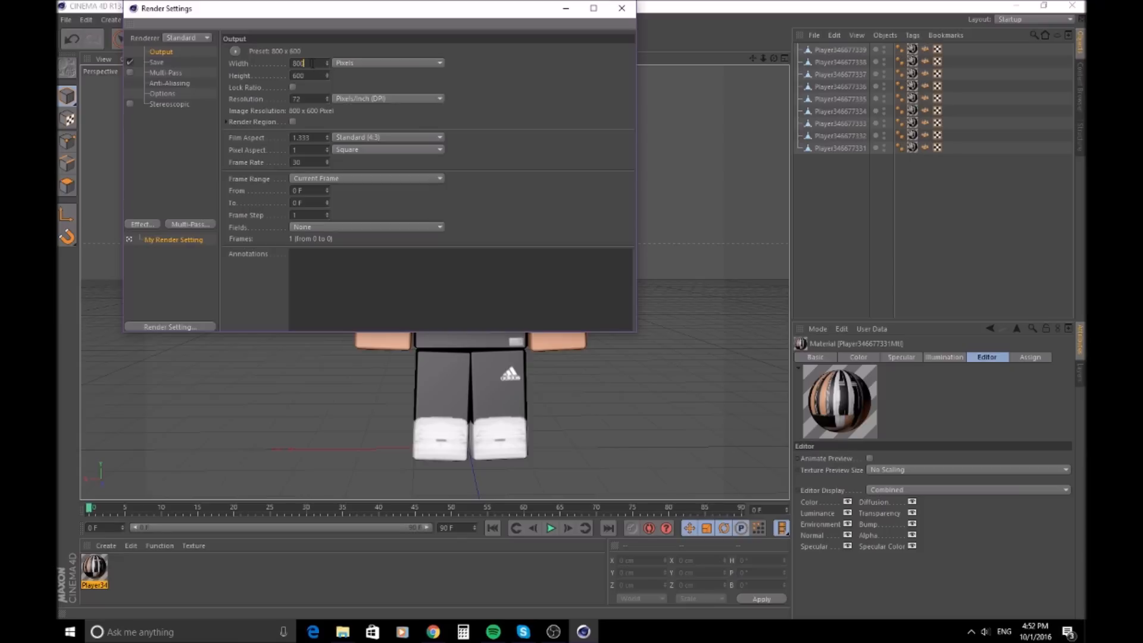
{"action": "type", "text": "1280"}
{"action": "key", "text": "Tab"}
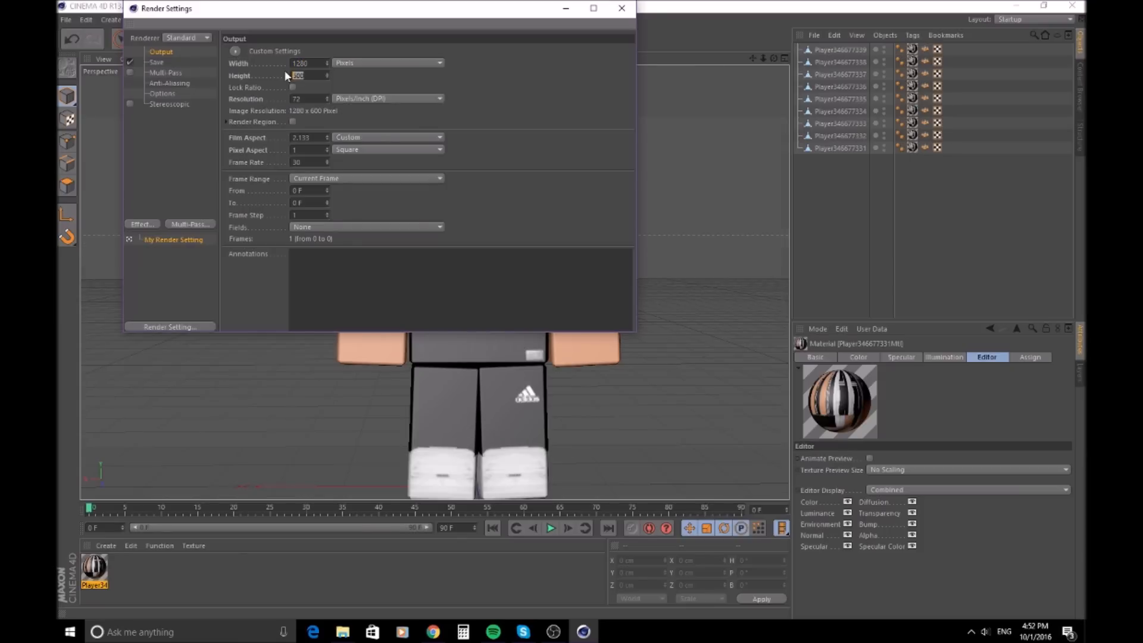
{"action": "type", "text": "720"}
{"action": "left_click_drag", "start_coordinate": [361, 22], "coordinate": [379, 168]}
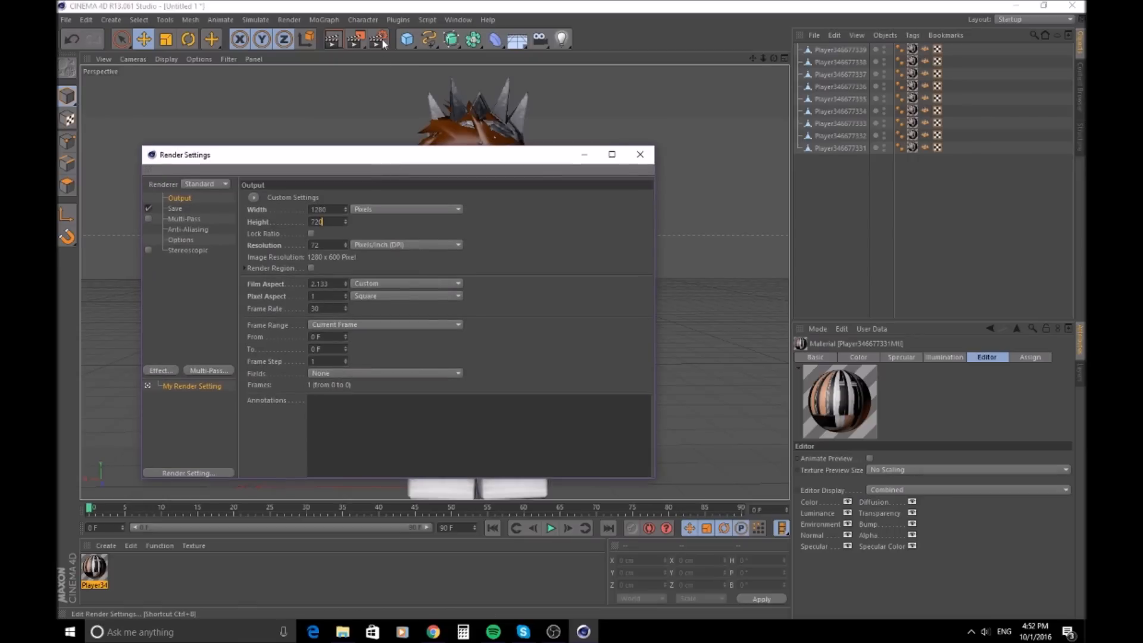
{"action": "left_click_drag", "start_coordinate": [416, 158], "coordinate": [415, 63]}
Step: Enable the alpha channel for the saved render image and add the Ambient Occlusion and Global Illumination effects
{"action": "left_click", "coordinate": [175, 113]}
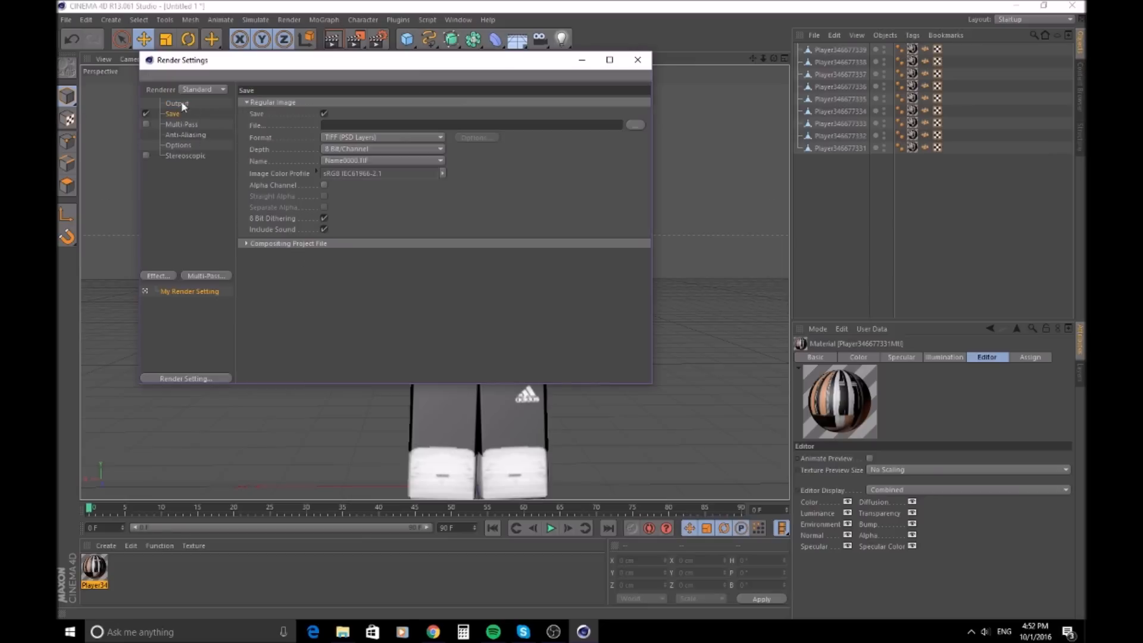
{"action": "left_click", "coordinate": [324, 185]}
{"action": "left_click", "coordinate": [167, 278]}
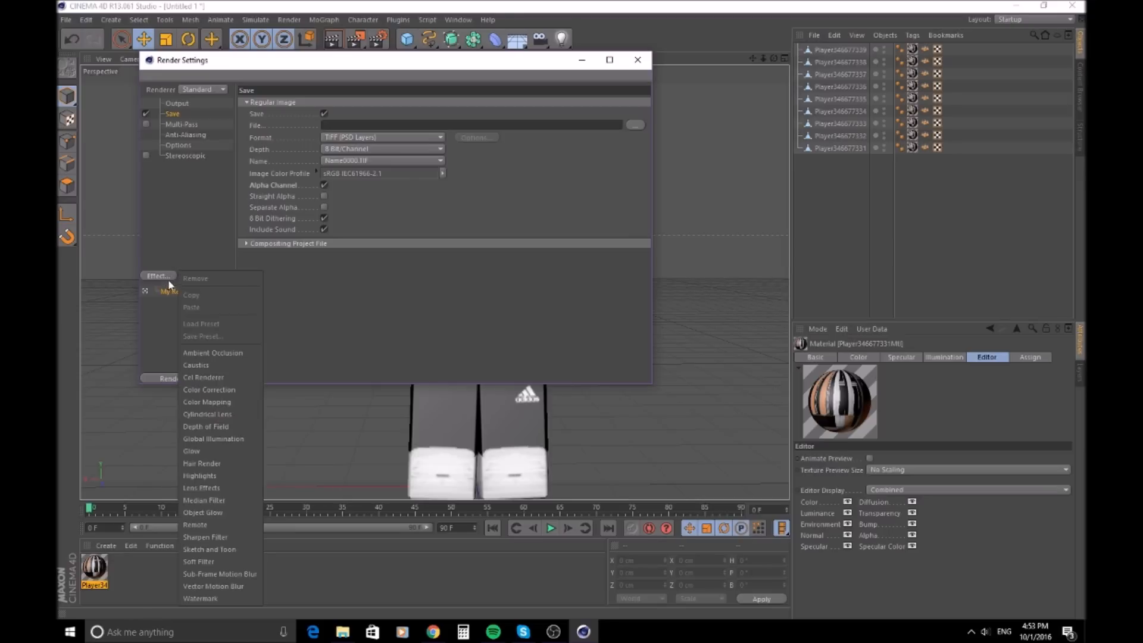
{"action": "left_click", "coordinate": [223, 353]}
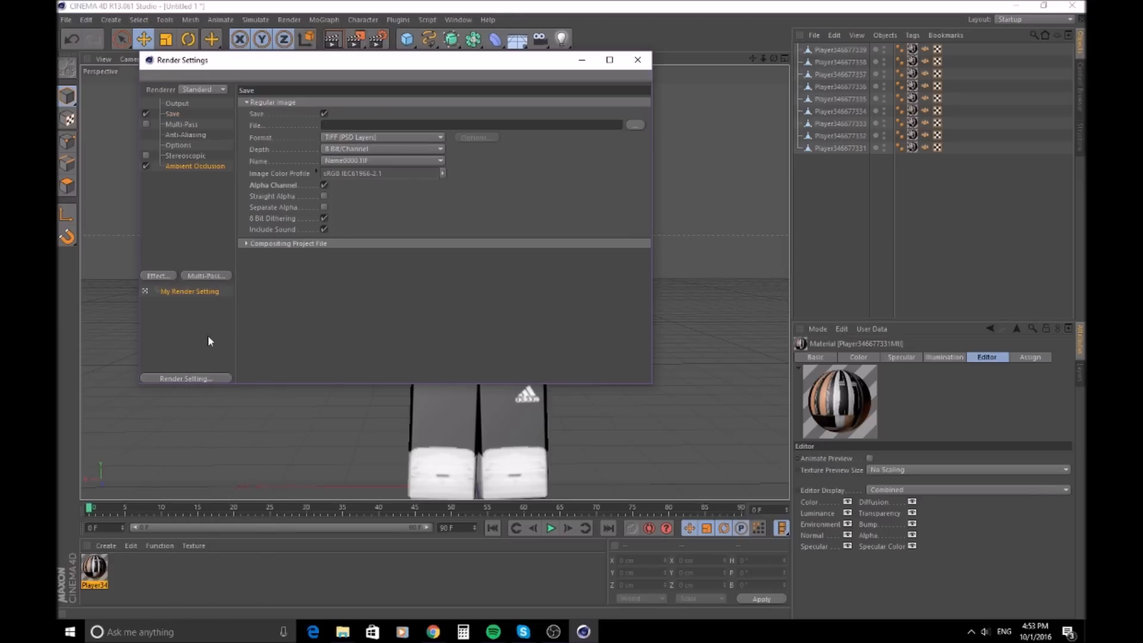
{"action": "left_click", "coordinate": [158, 276]}
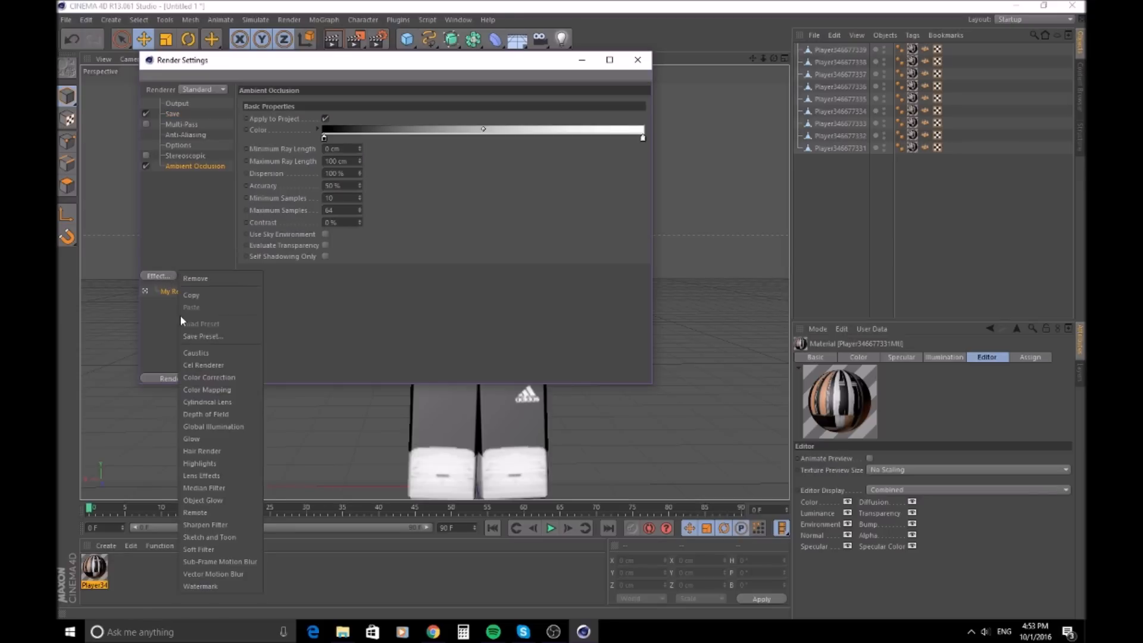
{"action": "left_click", "coordinate": [230, 424]}
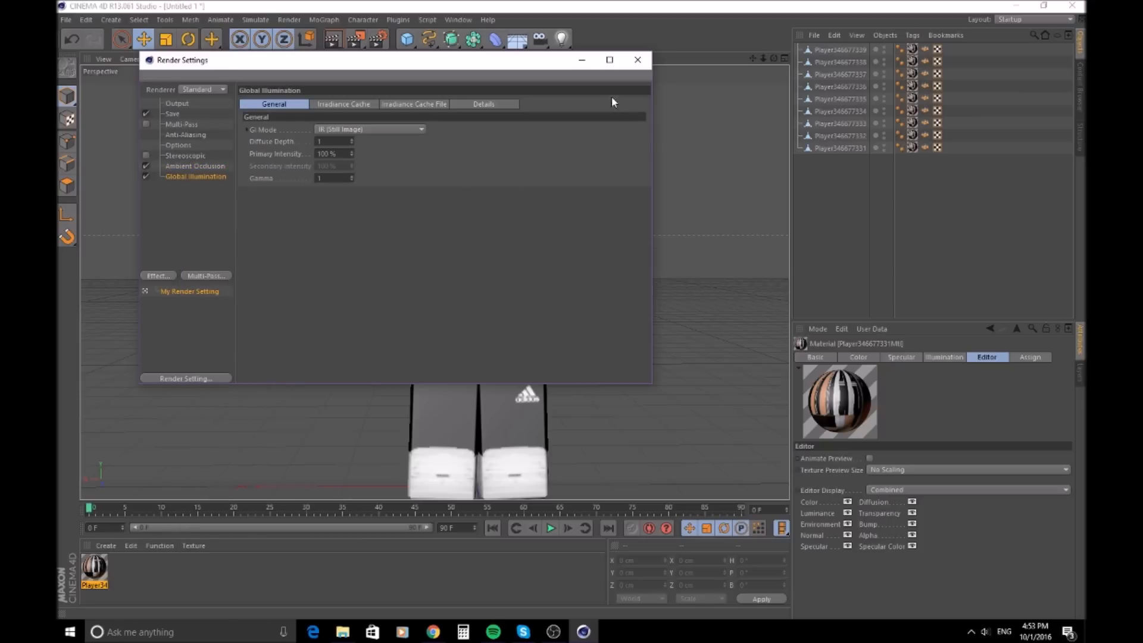
{"action": "left_click", "coordinate": [638, 60]}
Step: Merge the Unequallys Lightroom file from Downloads into the scene and delete its Null object
{"action": "mouse_move", "coordinate": [763, 58]}
{"action": "left_mouse_down"}
{"action": "mouse_move", "coordinate": [747, 61]}
{"action": "mouse_move", "coordinate": [774, 63]}
{"action": "mouse_move", "coordinate": [761, 59]}
{"action": "left_mouse_up"}
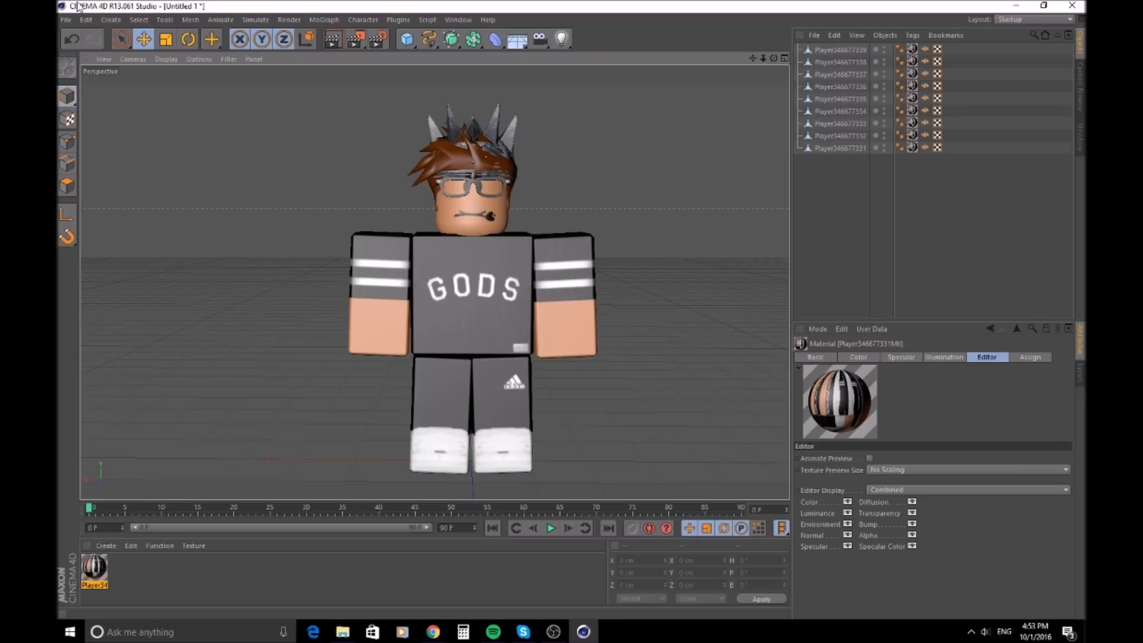
{"action": "left_click", "coordinate": [66, 20]}
{"action": "left_click", "coordinate": [96, 70]}
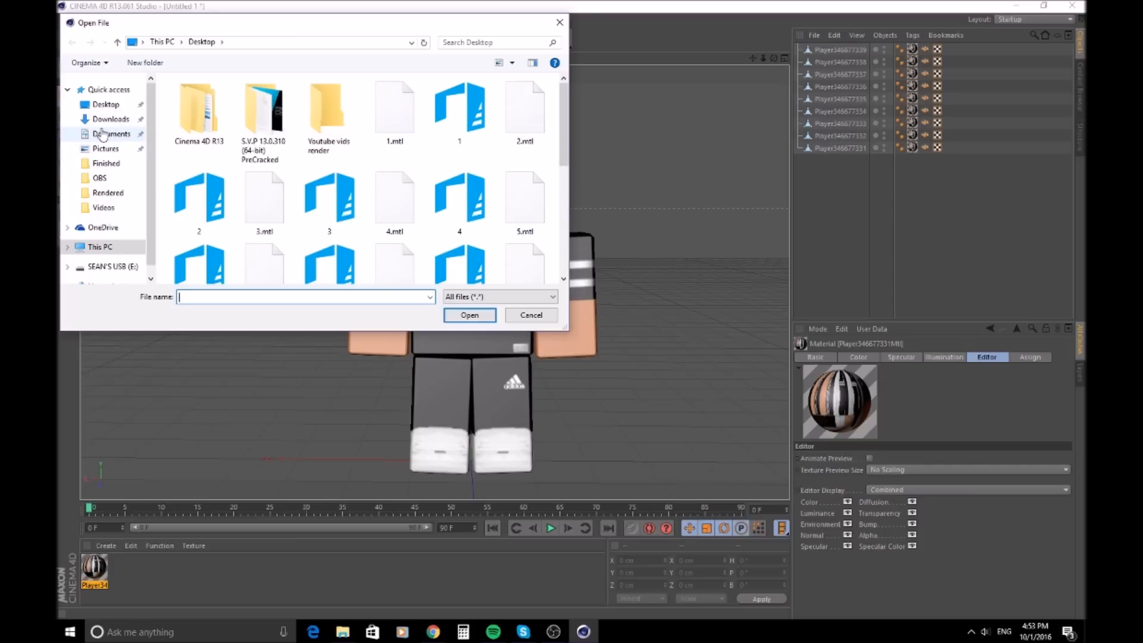
{"action": "left_click", "coordinate": [110, 119]}
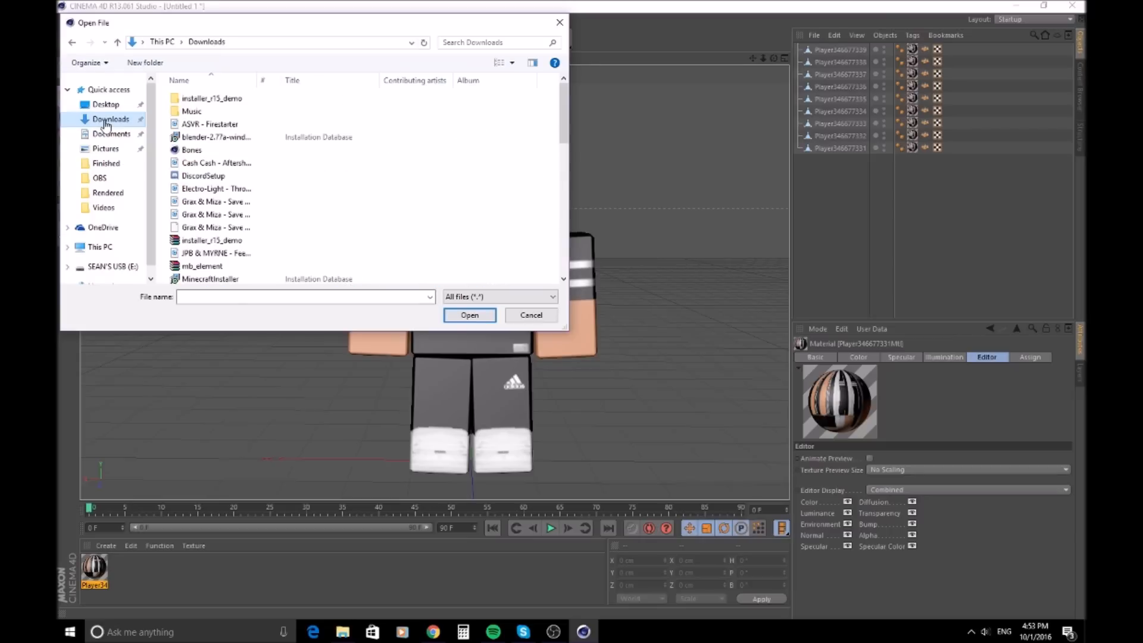
{"action": "left_click_drag", "start_coordinate": [566, 118], "coordinate": [564, 239]}
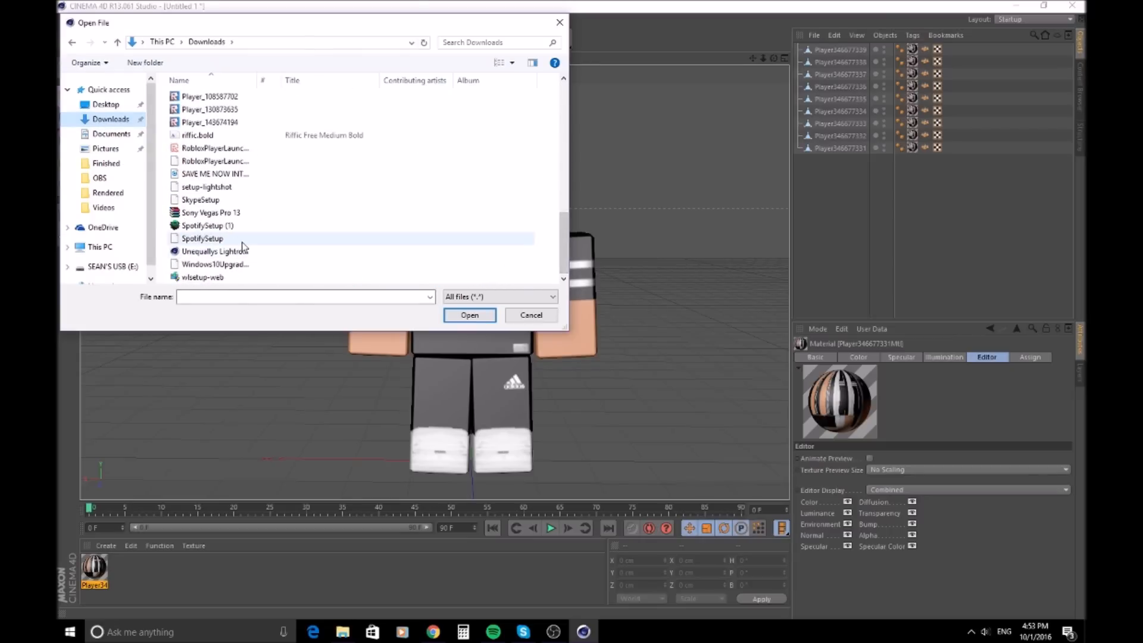
{"action": "double_click", "coordinate": [214, 251]}
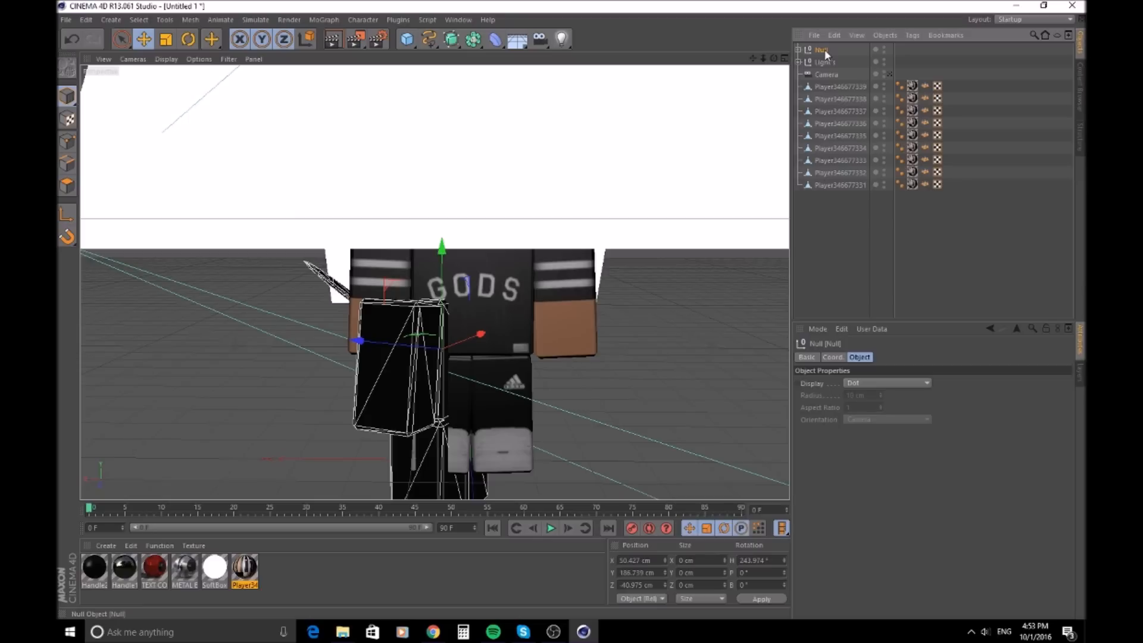
{"action": "key", "text": "Delete"}
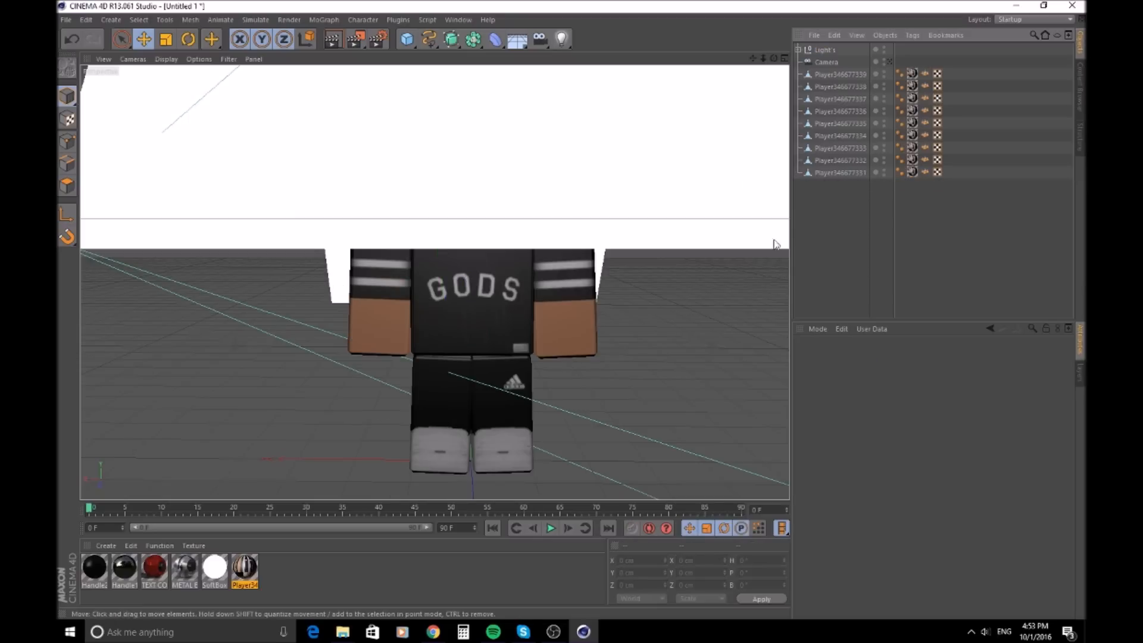
Step: Move the Light's group and the Camera together straight down to a Y position of about -136 cm
{"action": "left_click", "coordinate": [825, 62]}
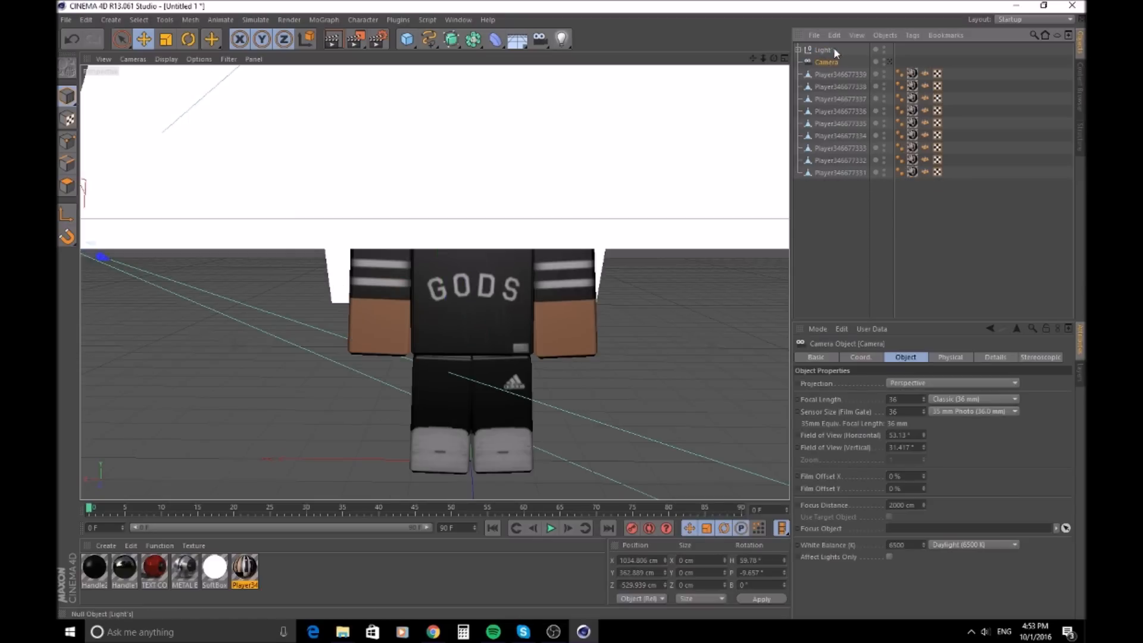
{"action": "left_click", "coordinate": [834, 48], "text": "ctrl"}
{"action": "left_click_drag", "start_coordinate": [216, 233], "coordinate": [237, 384]}
{"action": "mouse_move", "coordinate": [753, 59]}
{"action": "left_mouse_down"}
{"action": "mouse_move", "coordinate": [734, 36]}
{"action": "mouse_move", "coordinate": [753, 61]}
{"action": "mouse_move", "coordinate": [746, 55]}
{"action": "left_mouse_up"}
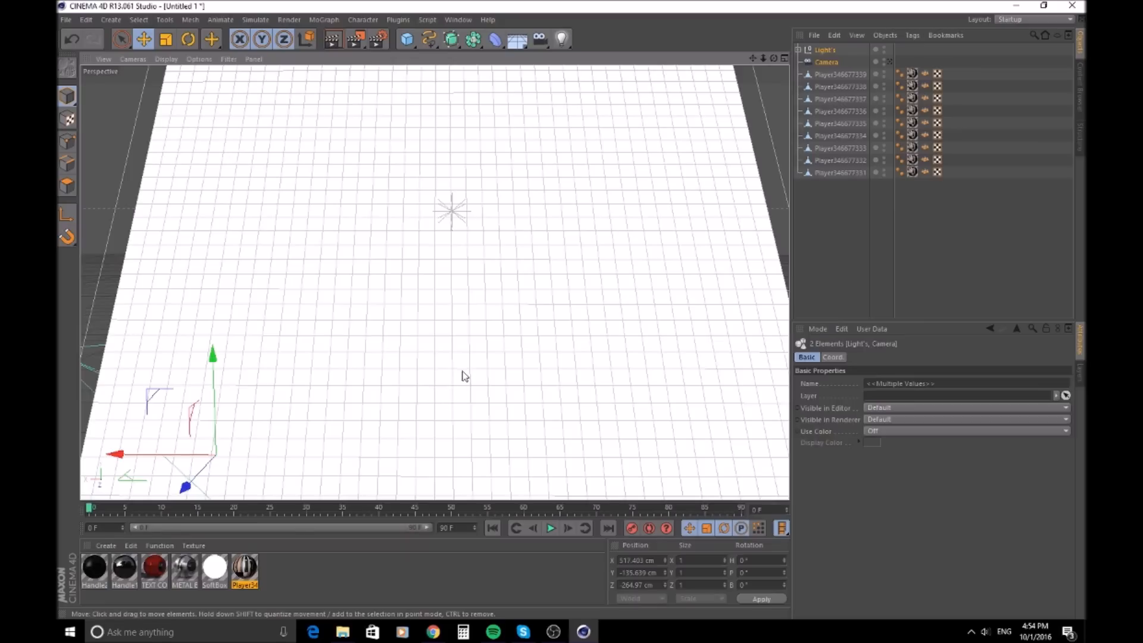
Step: Render the character to the Picture Viewer and save it as a TIFF still with alpha channel named Youtube render in the Finished folder
{"action": "left_click", "coordinate": [357, 39]}
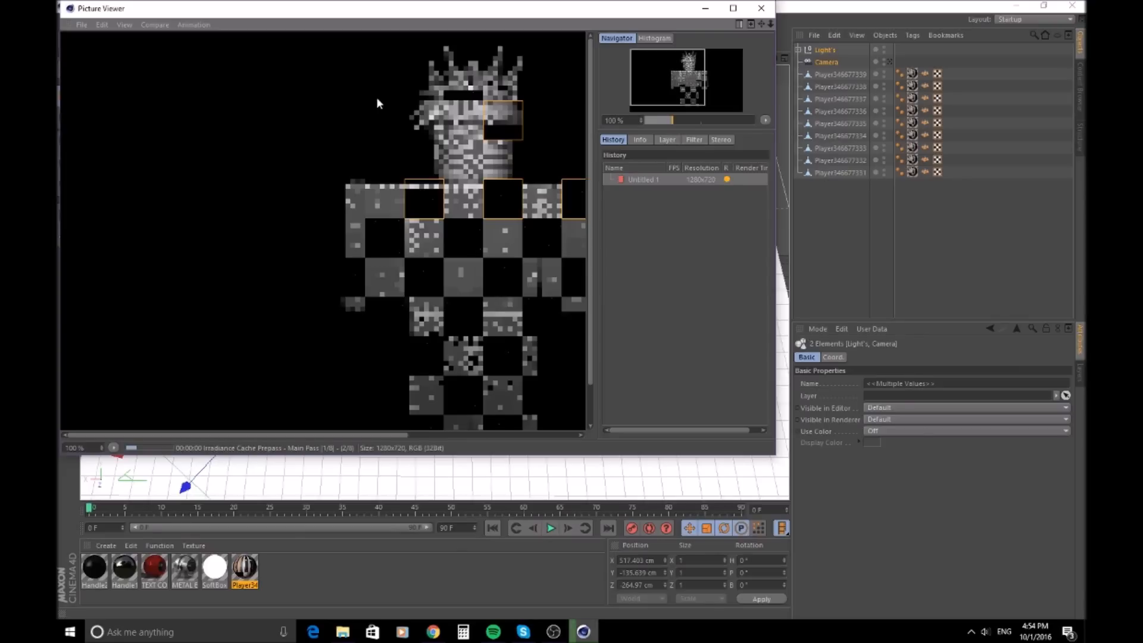
{"action": "scroll", "coordinate": [377, 97], "scroll_direction": "down", "scroll_amount": 2}
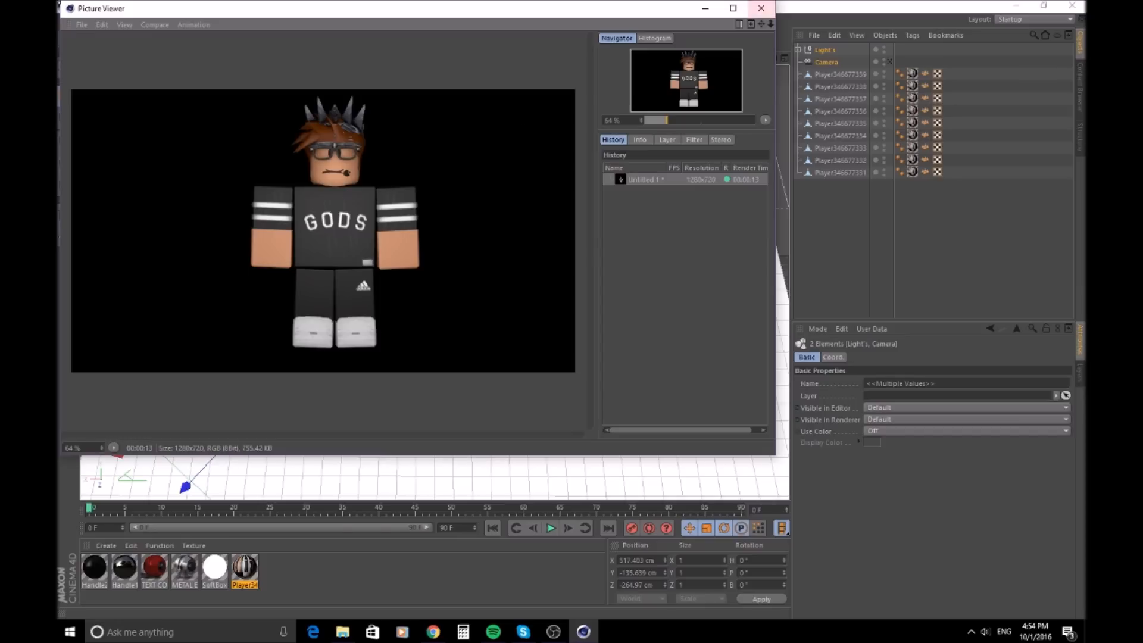
{"action": "left_click", "coordinate": [81, 24]}
{"action": "left_click", "coordinate": [99, 55]}
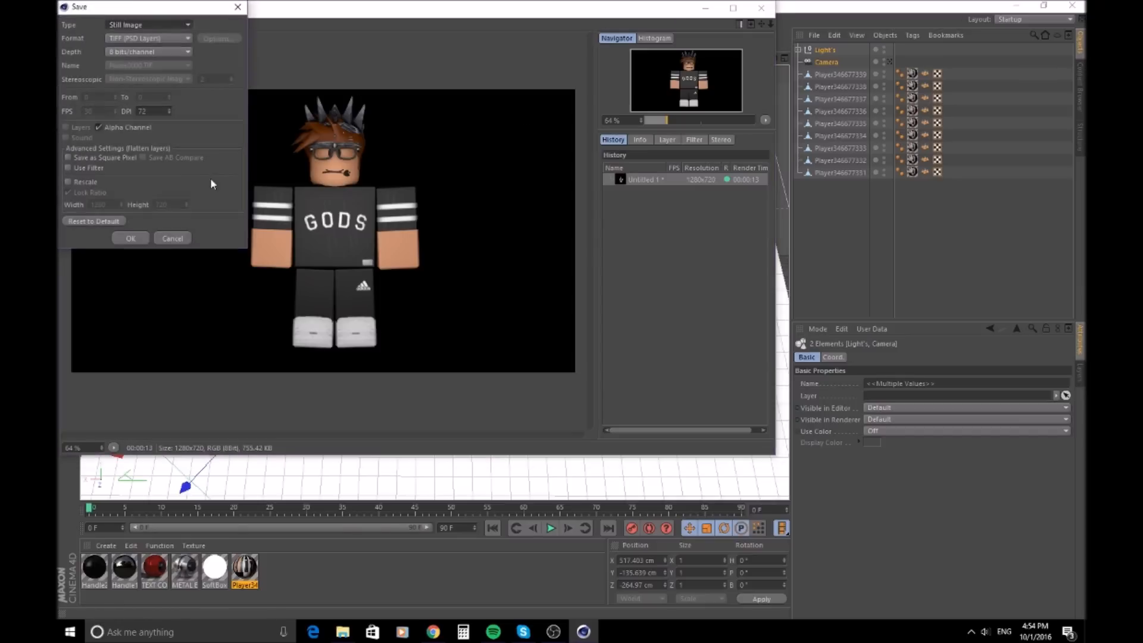
{"action": "left_click", "coordinate": [131, 238]}
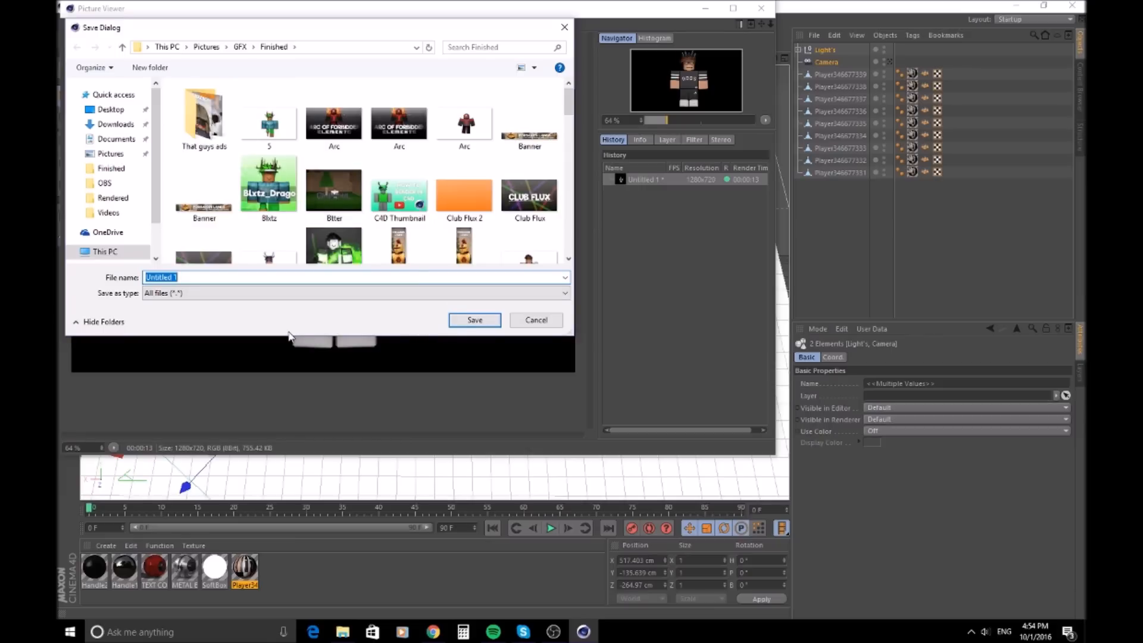
{"action": "type", "text": "Youtube render"}
{"action": "left_click", "coordinate": [477, 320]}
Step: Close the Picture Viewer and exit Cinema 4D without saving the project
{"action": "left_click", "coordinate": [761, 8]}
{"action": "left_click", "coordinate": [1072, 5]}
{"action": "left_click", "coordinate": [577, 362]}
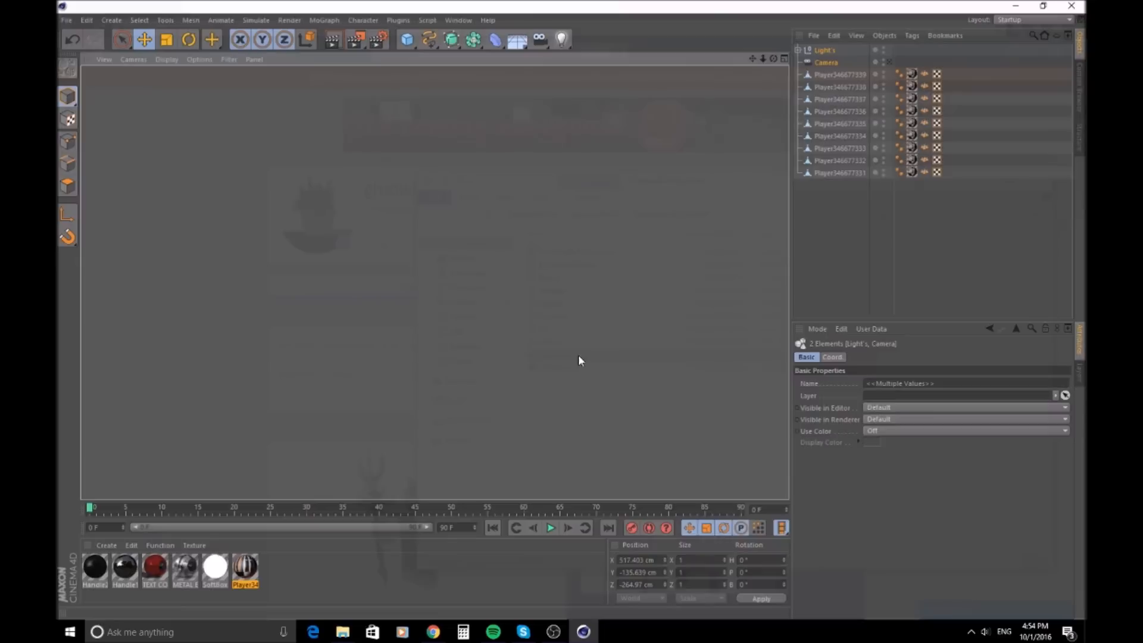
Step: Search the system for paint and launch paint.net
{"action": "left_click", "coordinate": [1041, 180]}
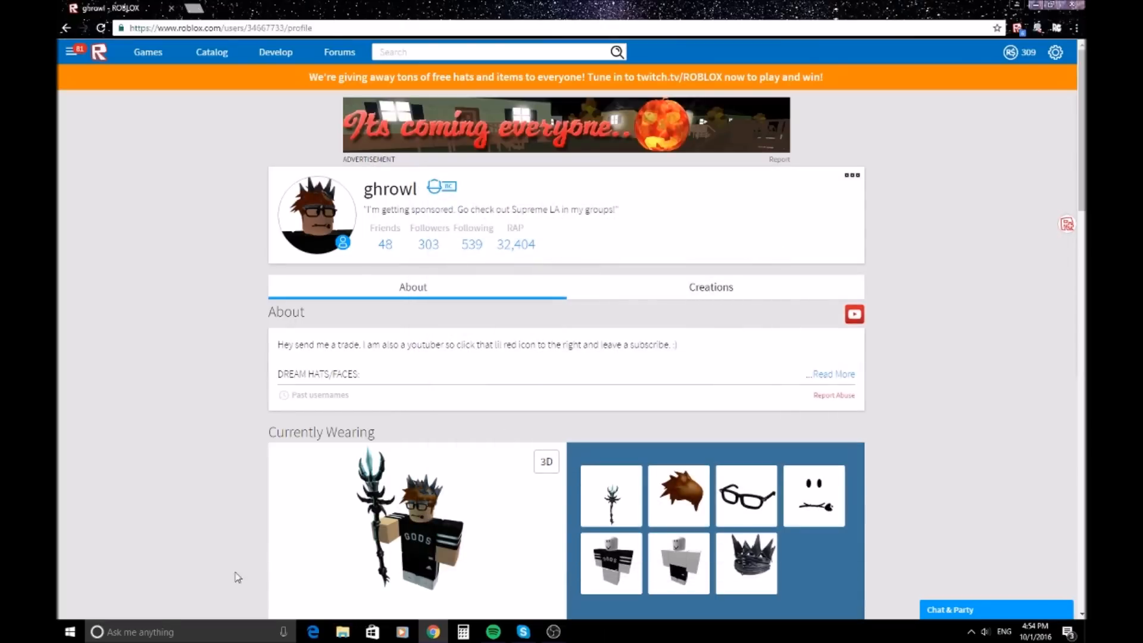
{"action": "left_click", "coordinate": [171, 626]}
{"action": "type", "text": "pa"}
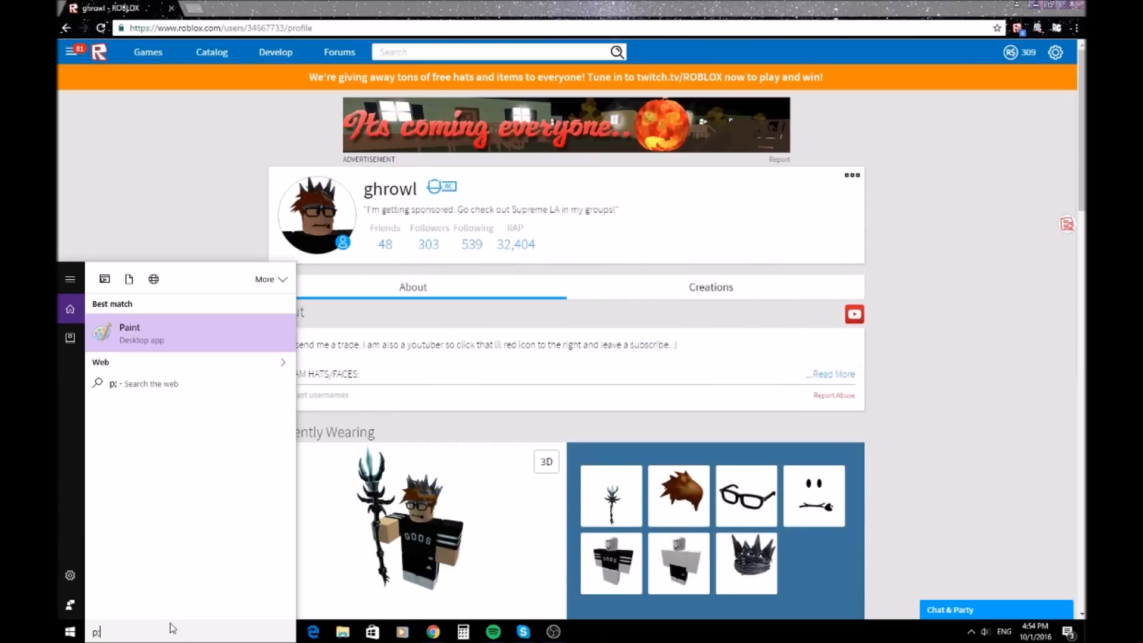
{"action": "type", "text": "int"}
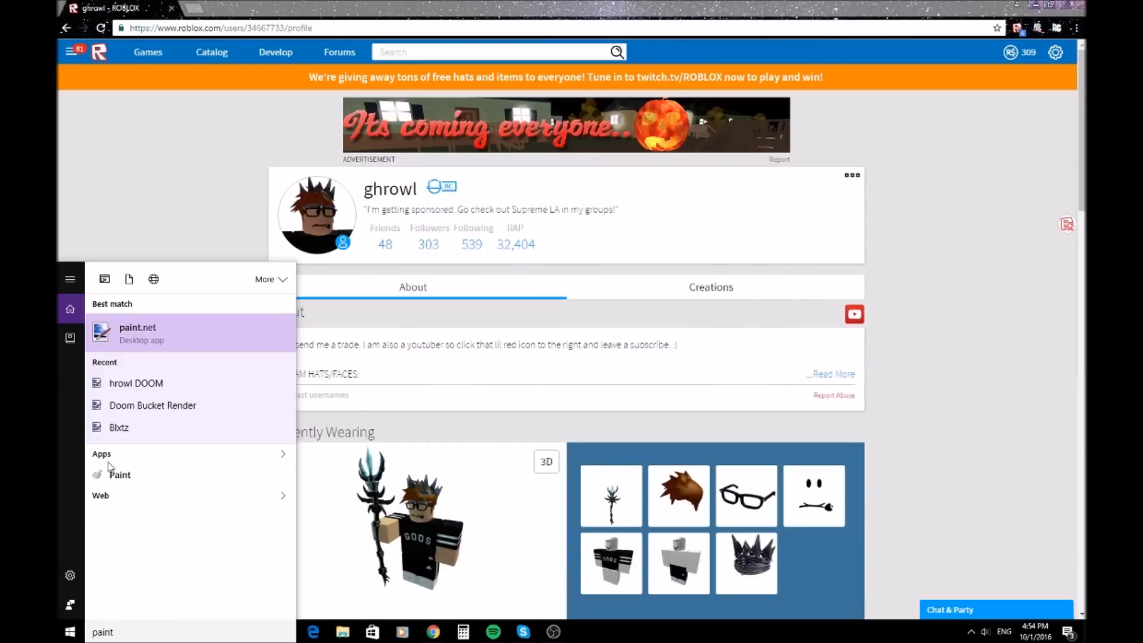
{"action": "left_click", "coordinate": [143, 332]}
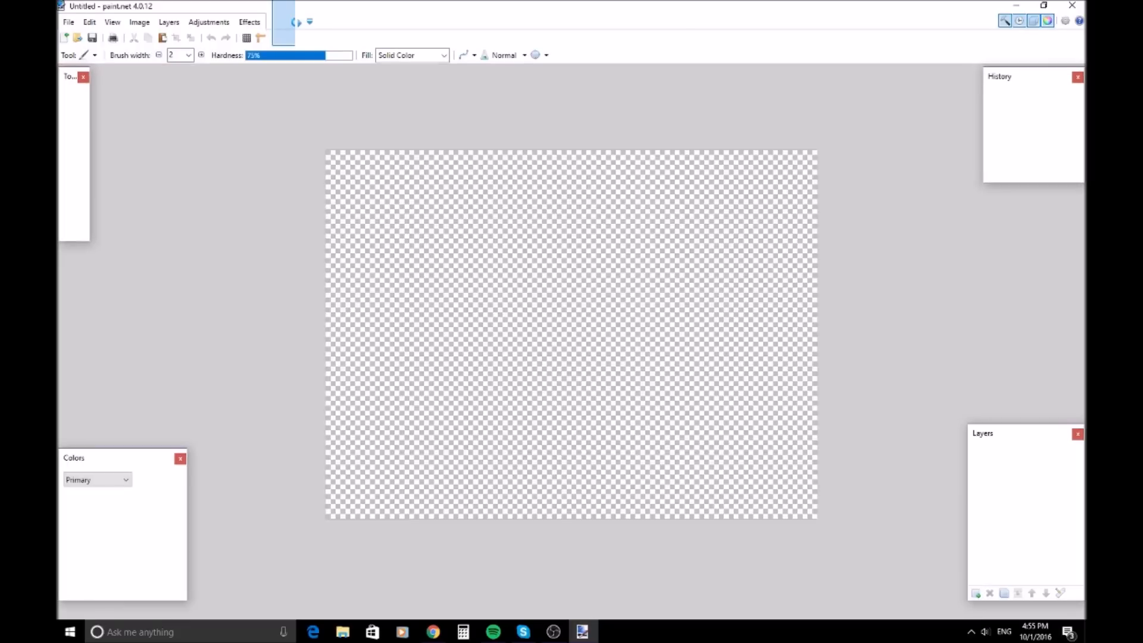
{"action": "left_click", "coordinate": [69, 23]}
{"action": "left_click", "coordinate": [90, 51]}
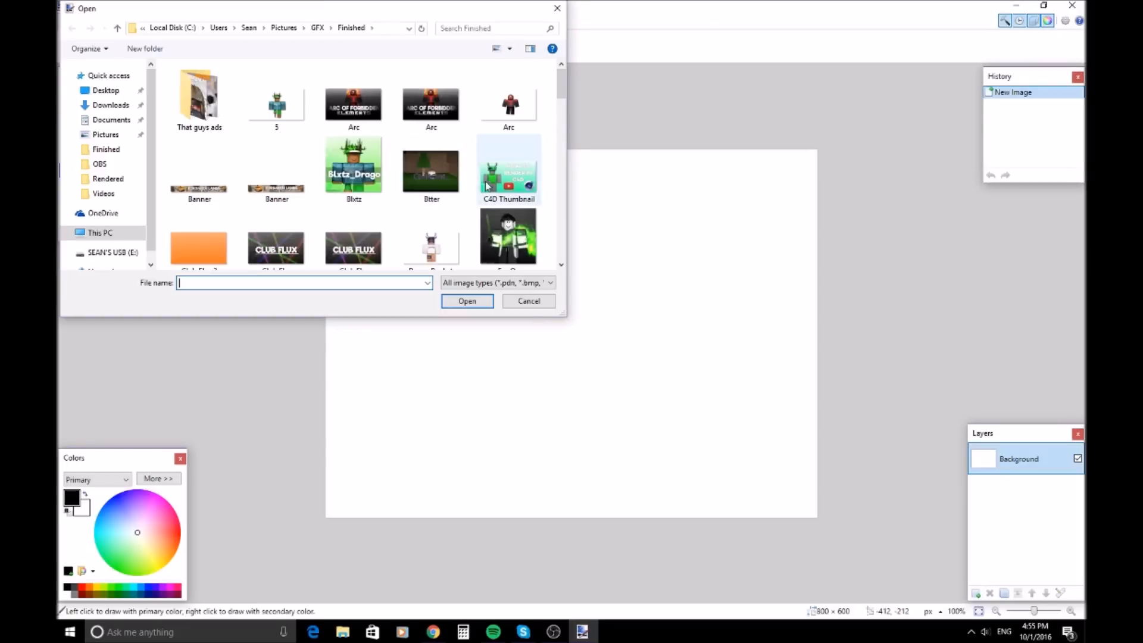
{"action": "scroll", "coordinate": [541, 142], "scroll_direction": "down", "scroll_amount": 5}
{"action": "left_click_drag", "start_coordinate": [578, 146], "coordinate": [572, 74]}
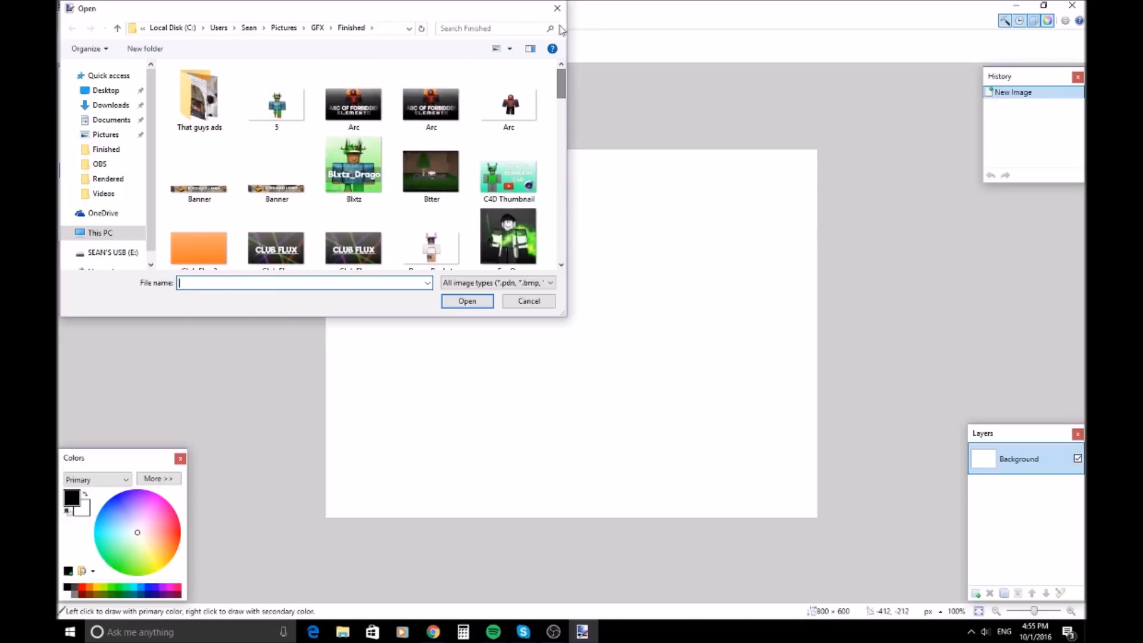
{"action": "left_click", "coordinate": [557, 7]}
{"action": "left_click", "coordinate": [977, 593]}
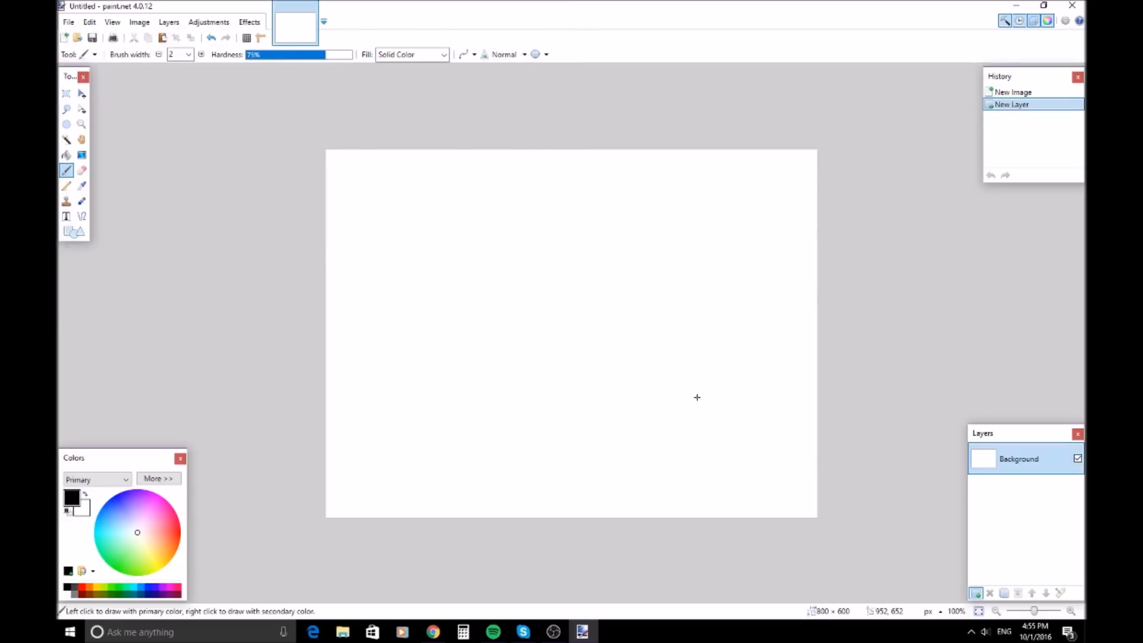
Step: Create a new blank image 500 pixels wide and 500 pixels high
{"action": "left_click", "coordinate": [64, 38]}
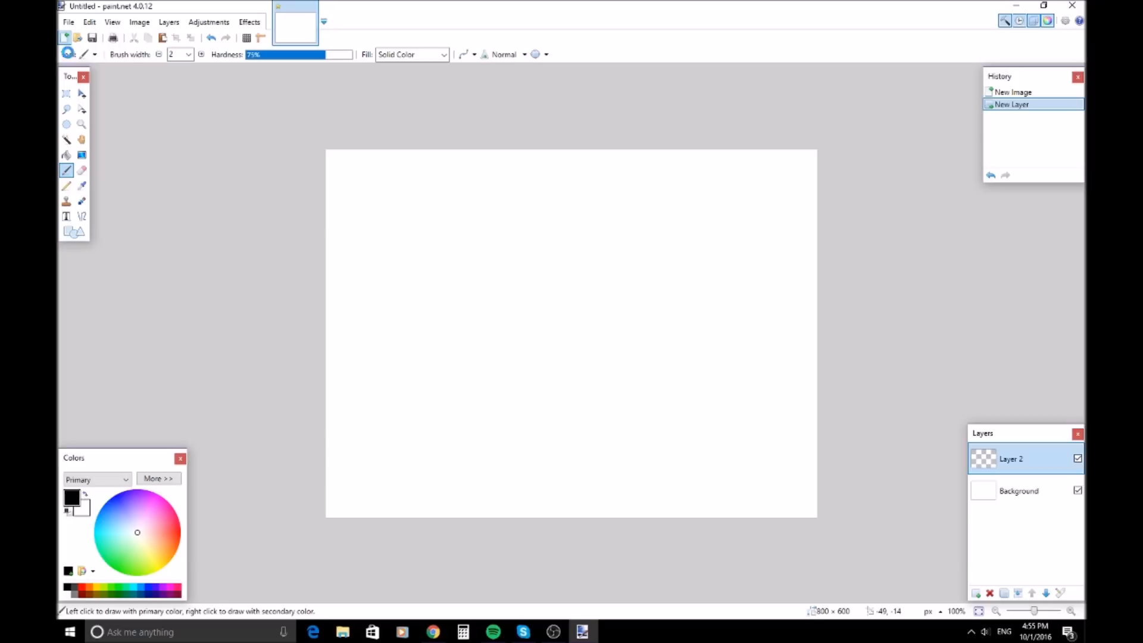
{"action": "type", "text": "500"}
{"action": "key", "text": "Tab"}
{"action": "type", "text": "500"}
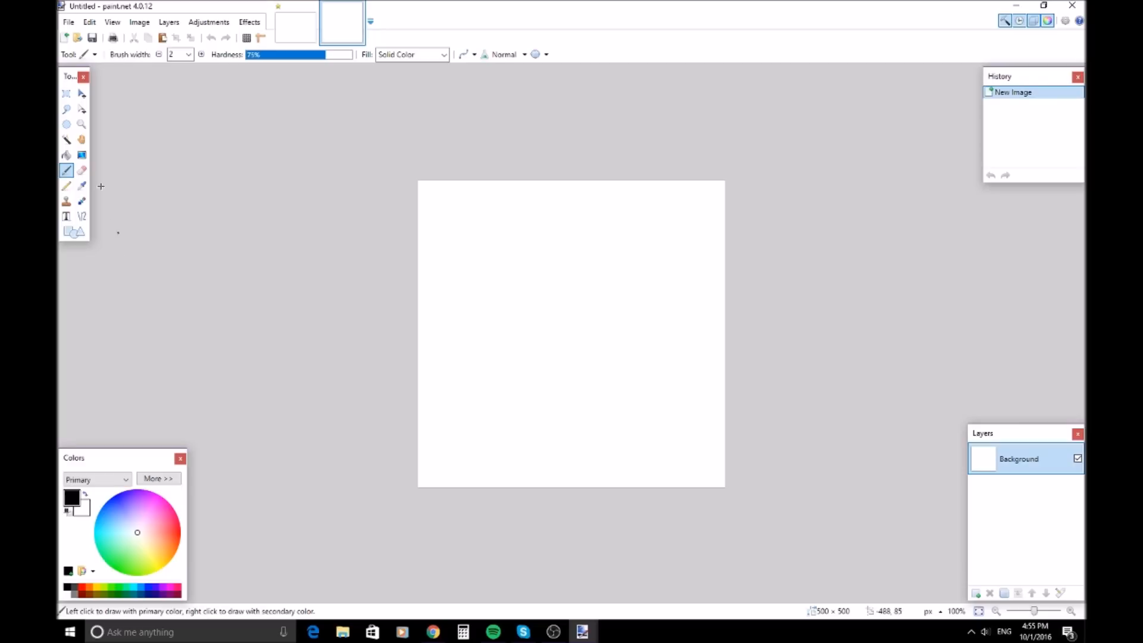
Step: Fill the canvas with a near-vertical linear gradient running from green at the bottom to white beyond the upper edge
{"action": "left_click", "coordinate": [83, 156]}
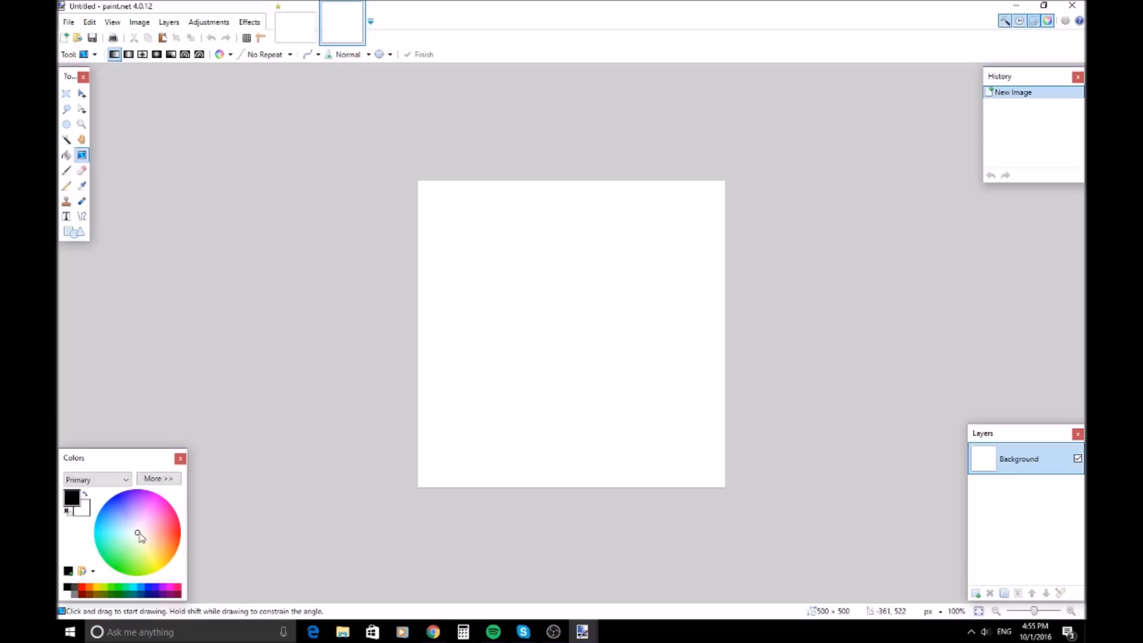
{"action": "left_click_drag", "start_coordinate": [145, 506], "coordinate": [121, 515]}
{"action": "left_click", "coordinate": [996, 613]}
{"action": "left_click", "coordinate": [995, 614]}
{"action": "left_click_drag", "start_coordinate": [578, 425], "coordinate": [567, 178]}
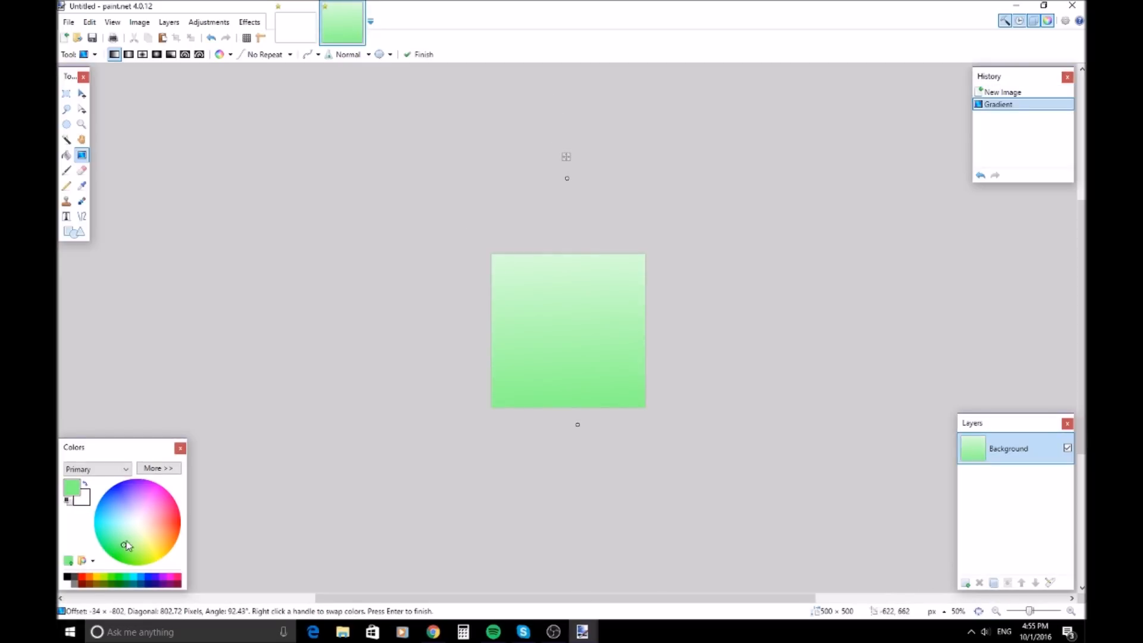
{"action": "left_click_drag", "start_coordinate": [122, 548], "coordinate": [120, 550]}
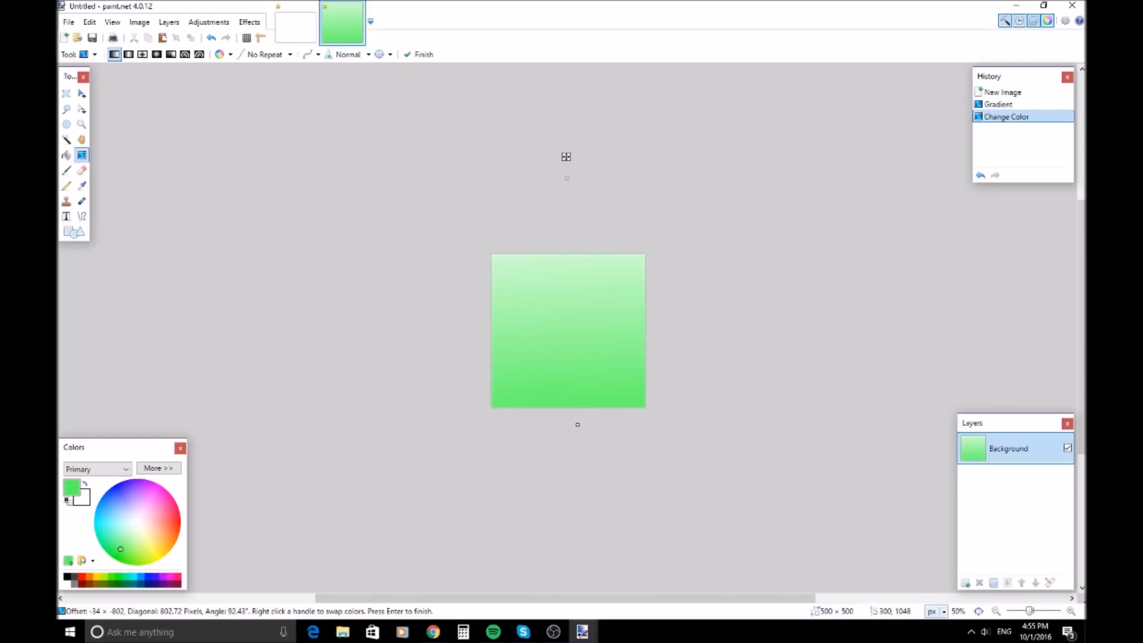
{"action": "left_click", "coordinate": [1070, 612]}
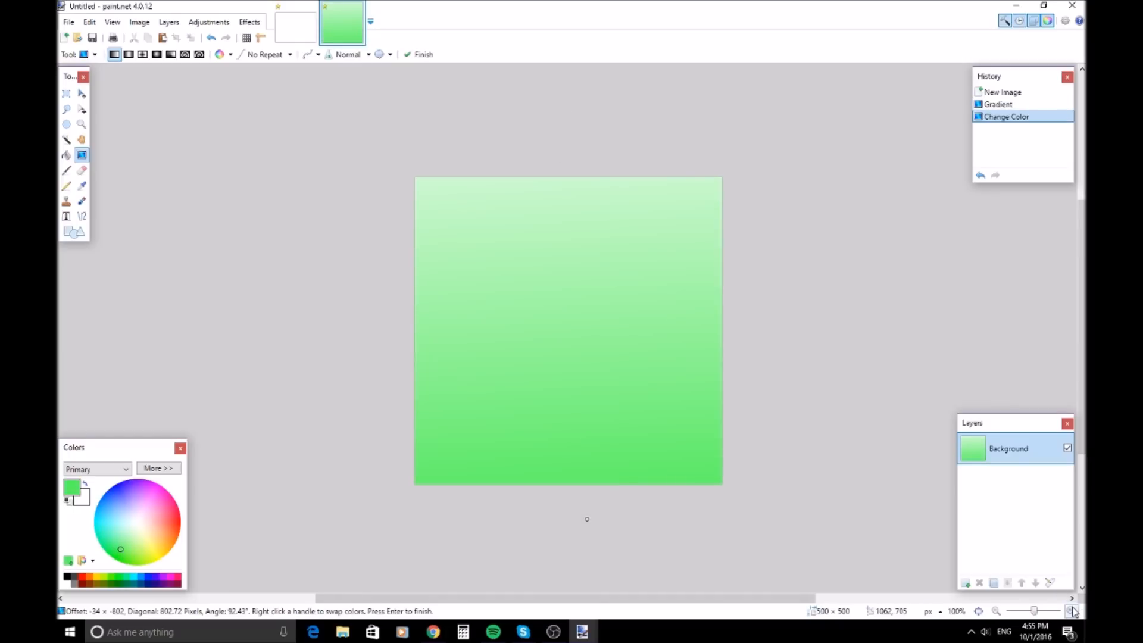
{"action": "left_click", "coordinate": [1073, 612]}
{"action": "left_click", "coordinate": [965, 583]}
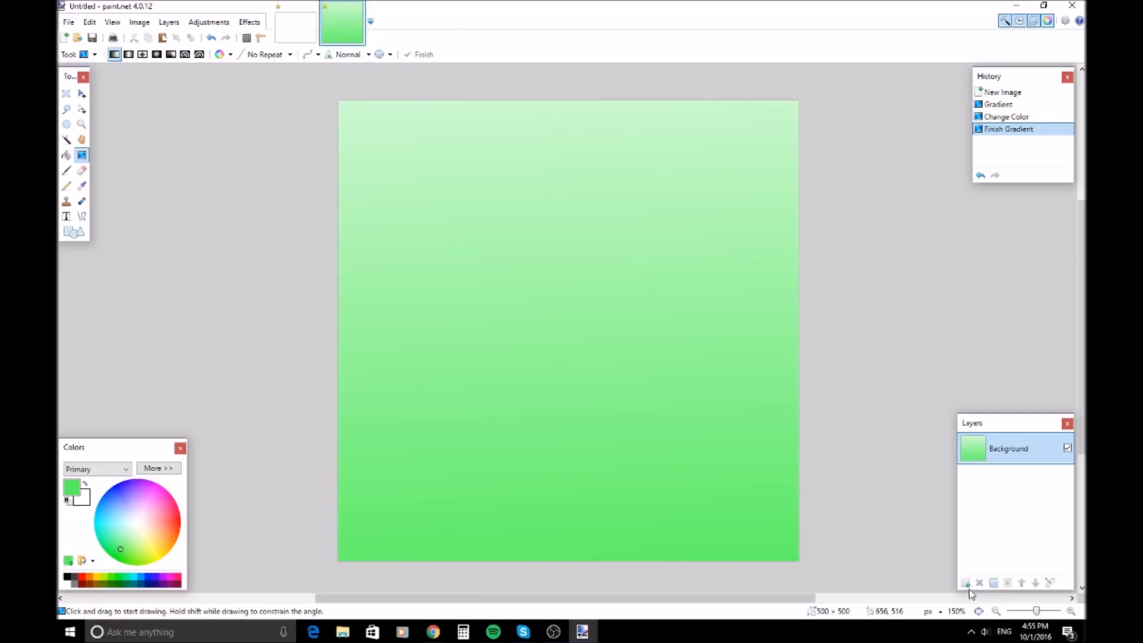
Step: Add a new layer above the gradient and open Youtube render.tif from the Finished folder
{"action": "left_click", "coordinate": [966, 583]}
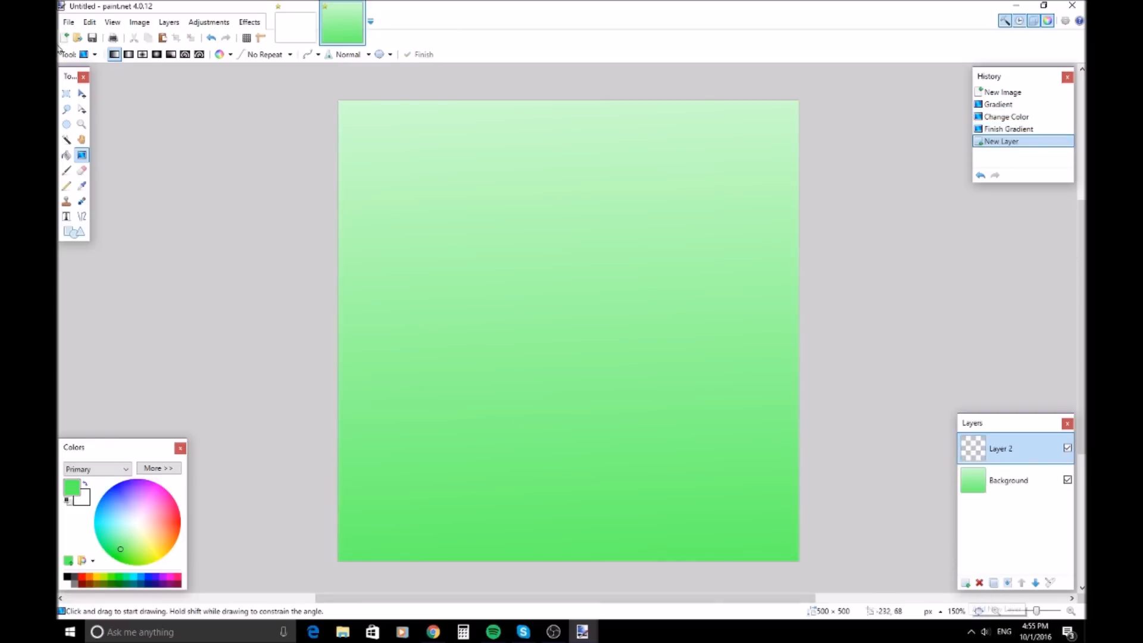
{"action": "left_click", "coordinate": [67, 22]}
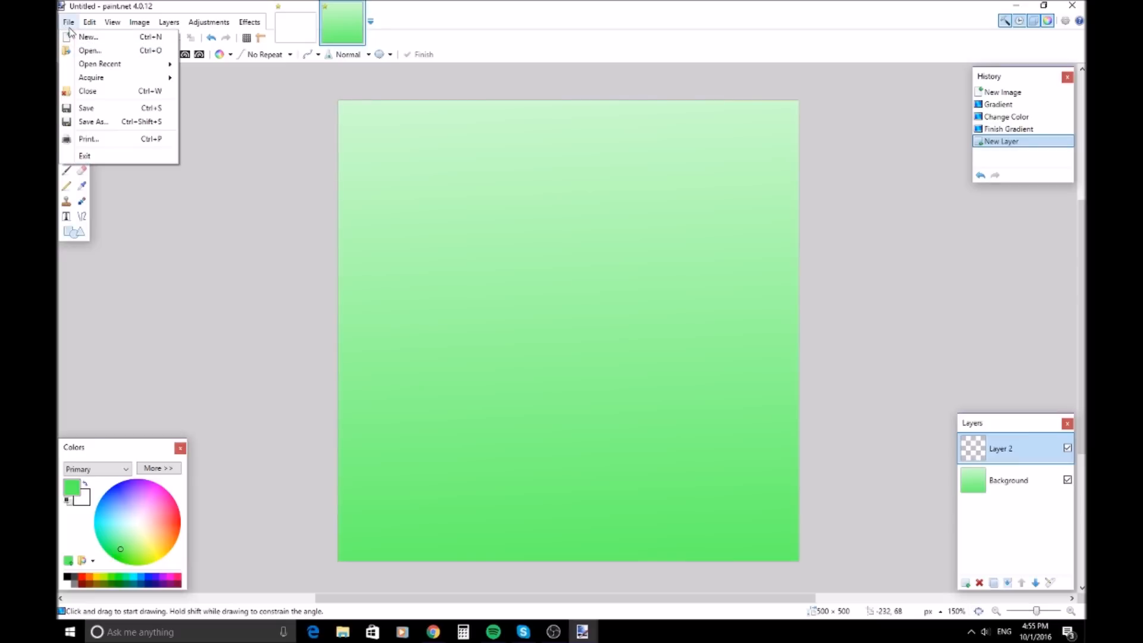
{"action": "left_click", "coordinate": [85, 50]}
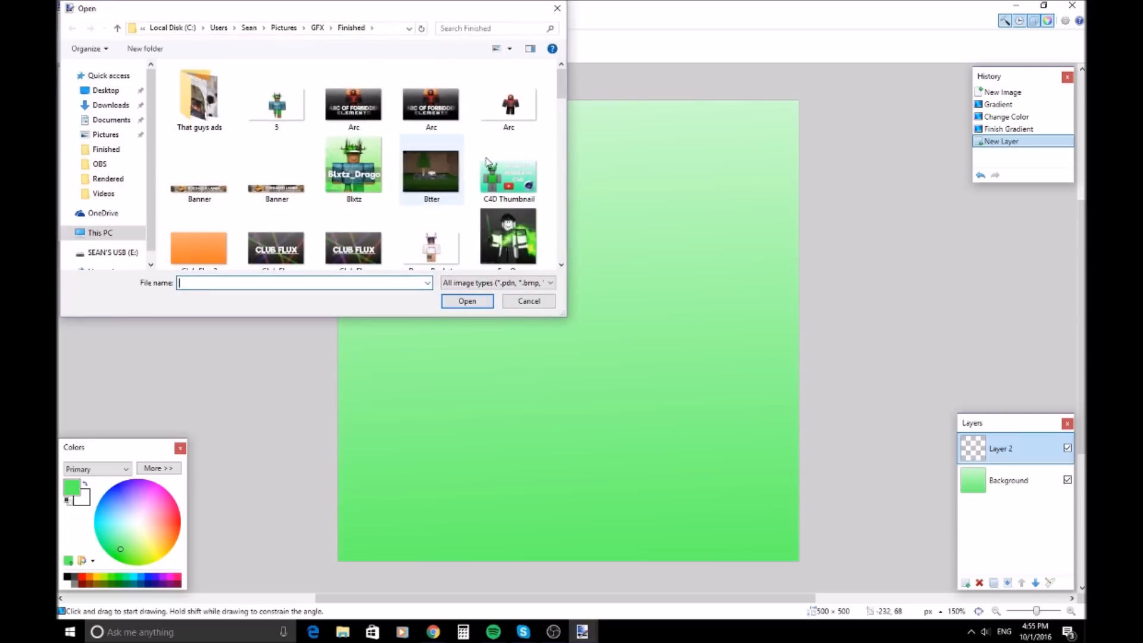
{"action": "left_click_drag", "start_coordinate": [561, 84], "coordinate": [563, 174]}
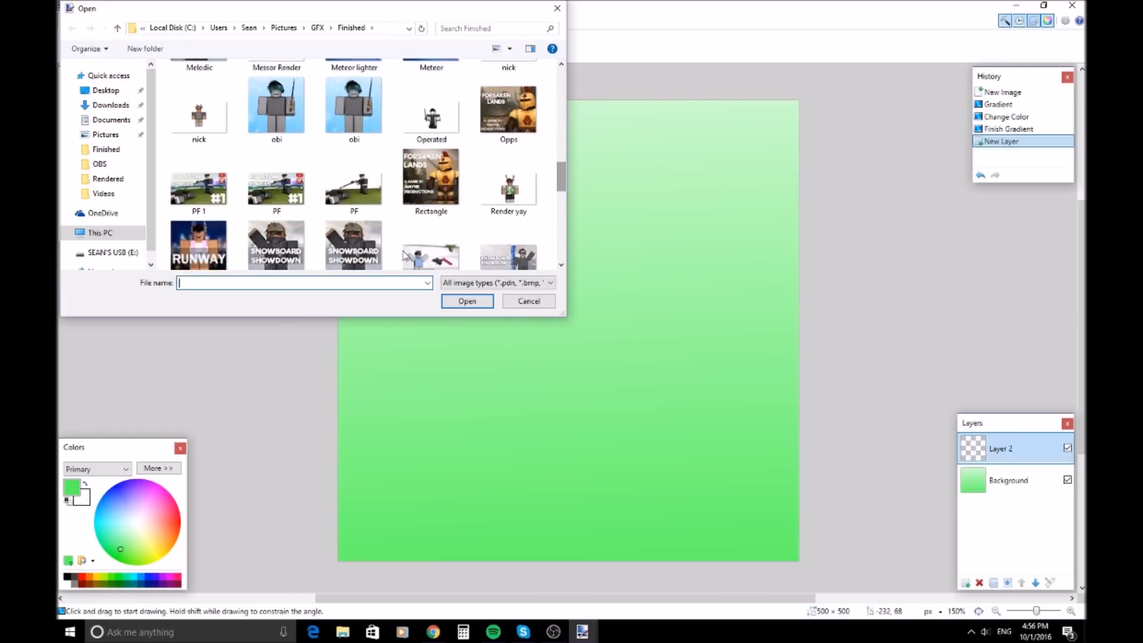
{"action": "type", "text": "you"}
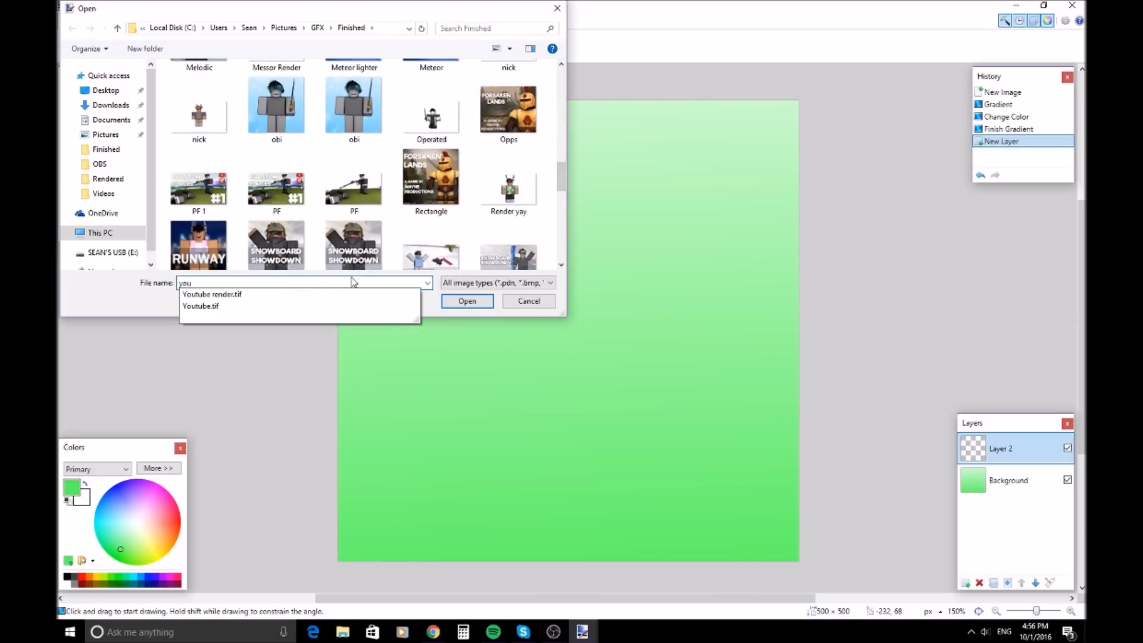
{"action": "left_click", "coordinate": [326, 294]}
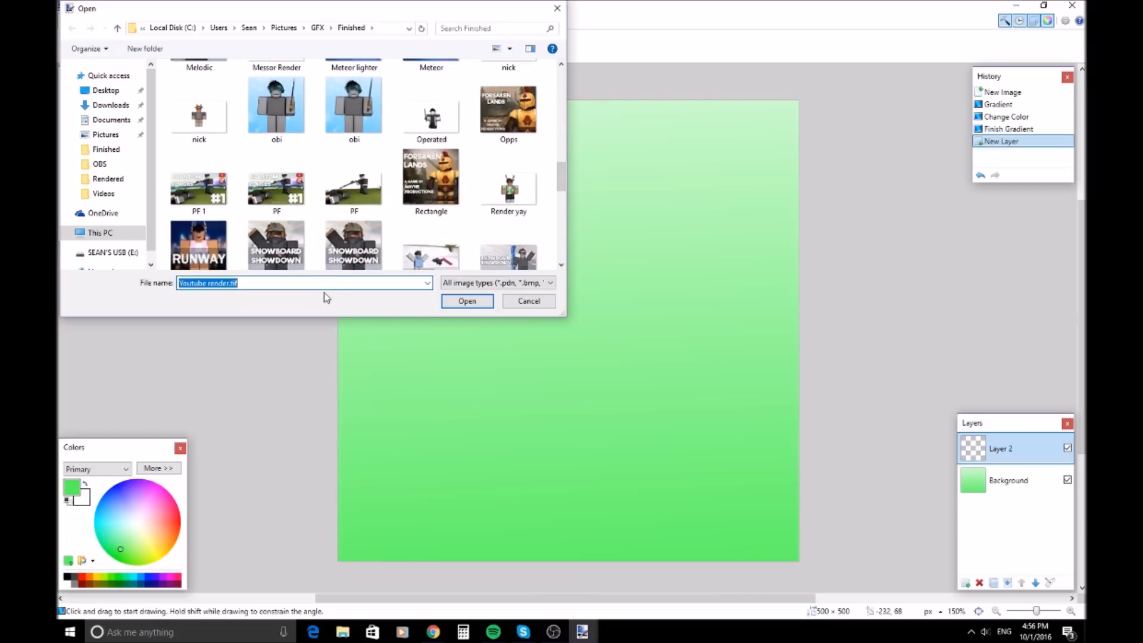
{"action": "left_click", "coordinate": [472, 302]}
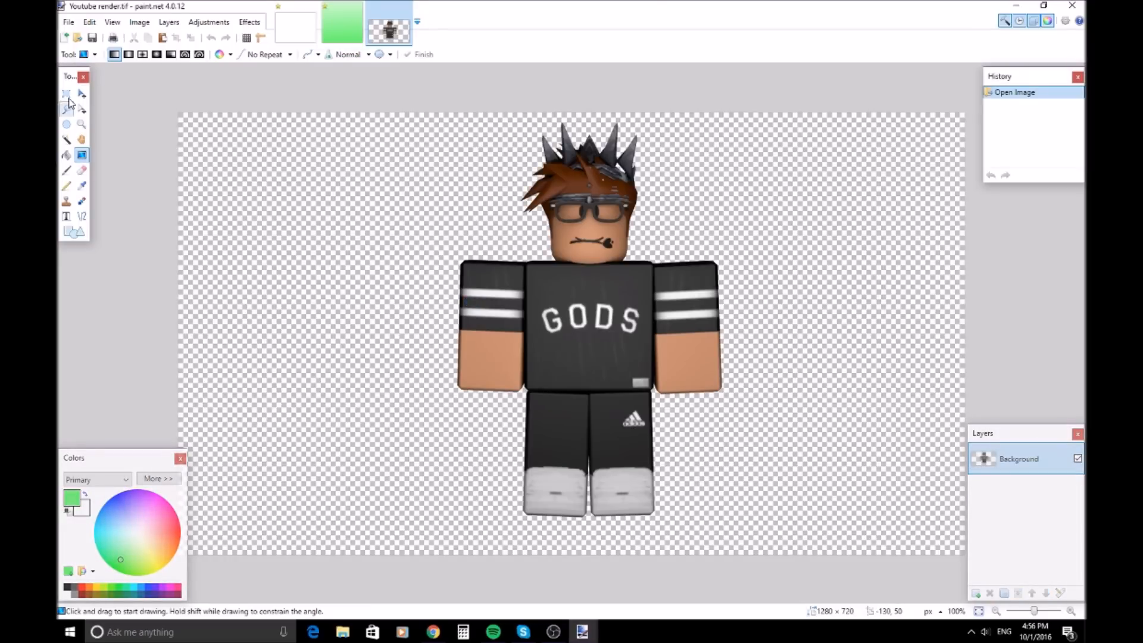
Step: Select a rectangle of about 550 x 715 pixels around the whole character in the render and cut it
{"action": "key", "text": "s"}
{"action": "left_click_drag", "start_coordinate": [439, 92], "coordinate": [776, 555]}
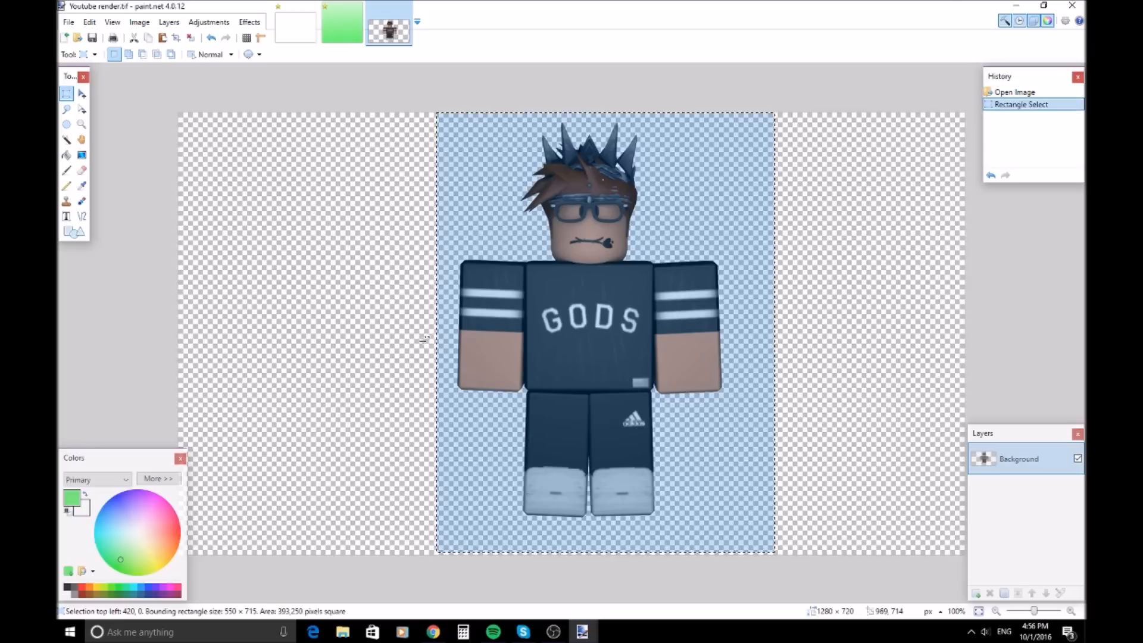
{"action": "left_click", "coordinate": [135, 38]}
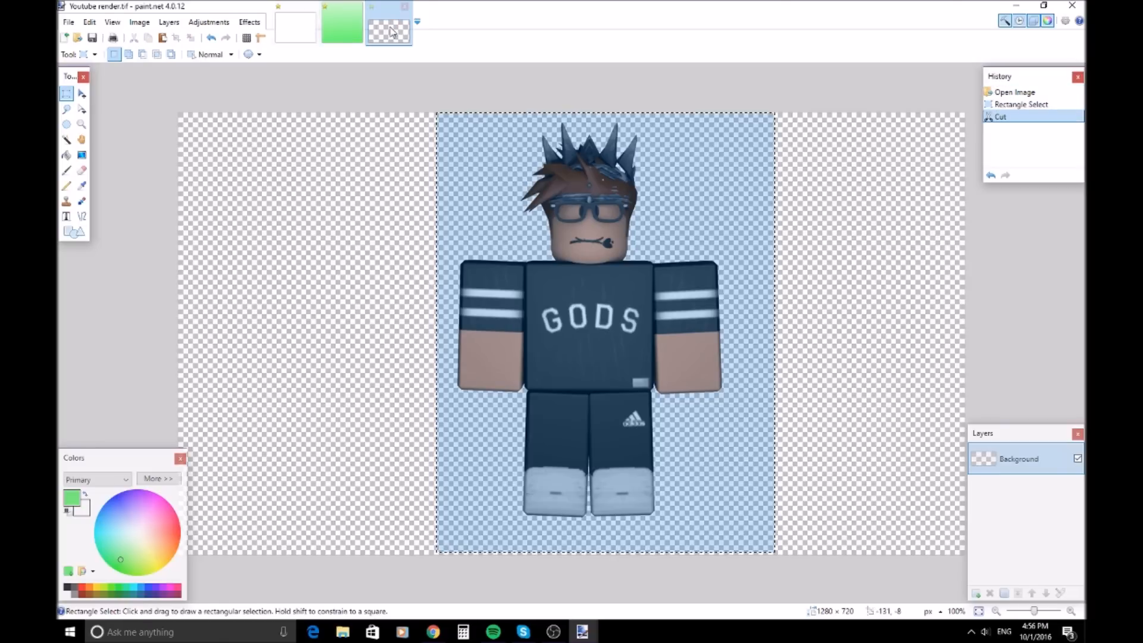
Step: Paste the cut character onto Layer 2 of the green gradient image, keeping the canvas size
{"action": "left_click", "coordinate": [349, 24]}
{"action": "key", "text": "ctrl+shift+n"}
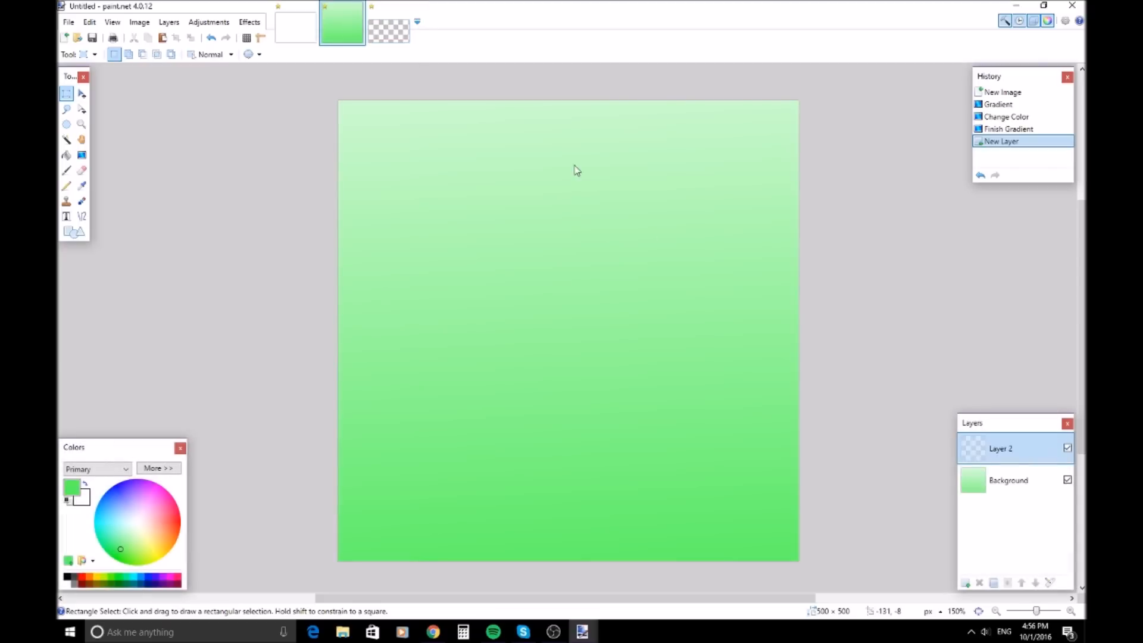
{"action": "key", "text": "ctrl+v"}
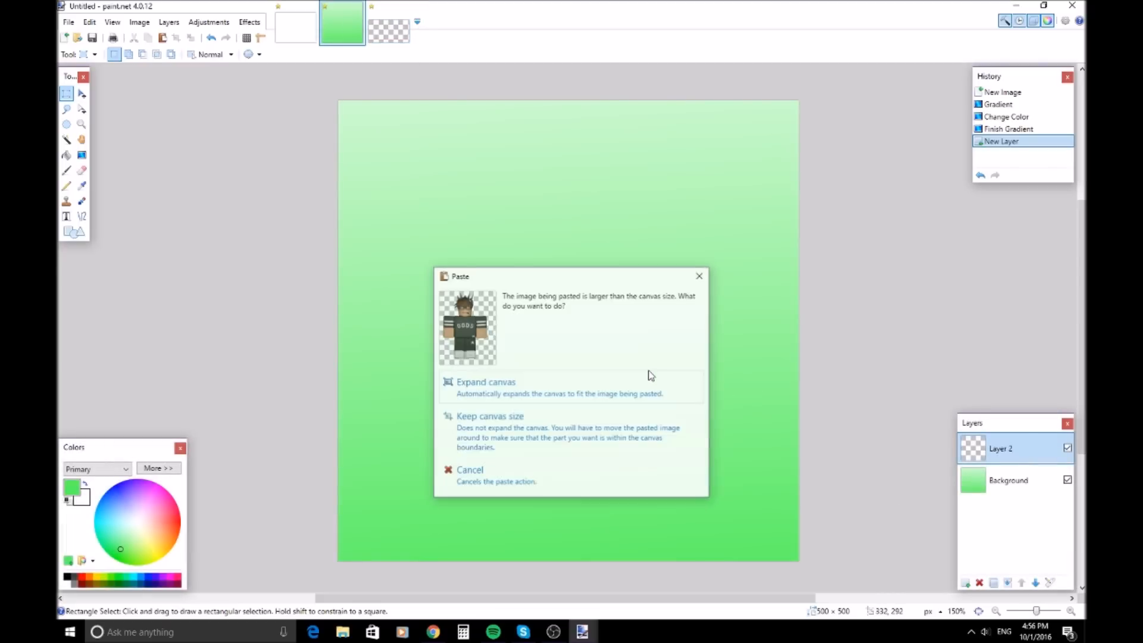
{"action": "left_click", "coordinate": [551, 438]}
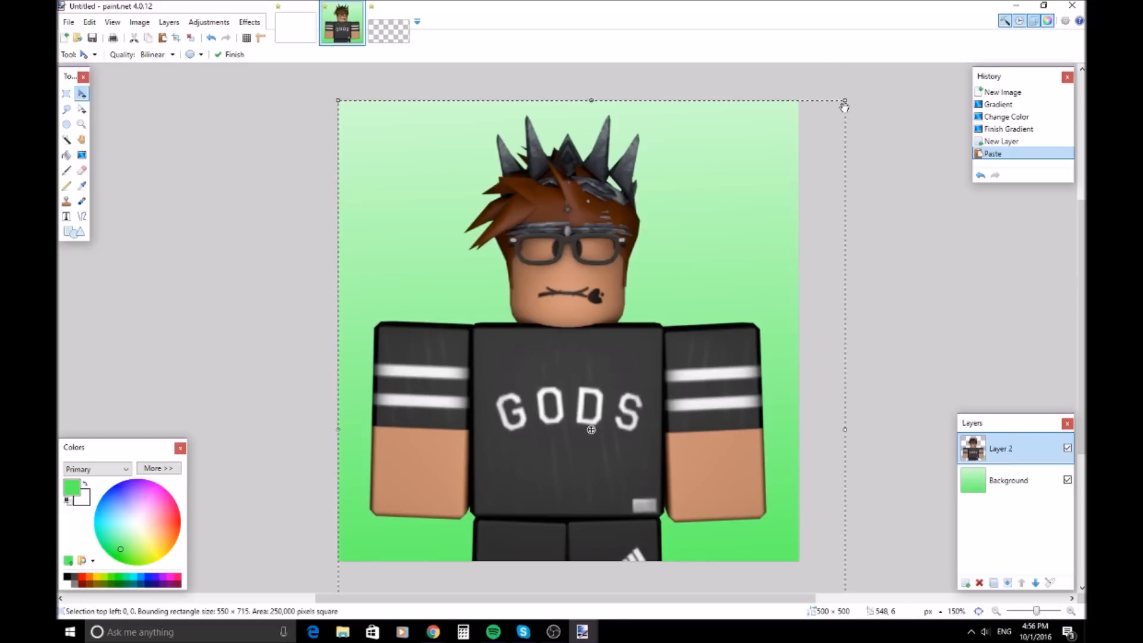
Step: Scale the pasted character to about 433 x 564 pixels, center it with the crown at the canvas's upper edge, and deselect it
{"action": "left_click_drag", "start_coordinate": [846, 100], "coordinate": [770, 168]}
{"action": "left_click", "coordinate": [997, 611]}
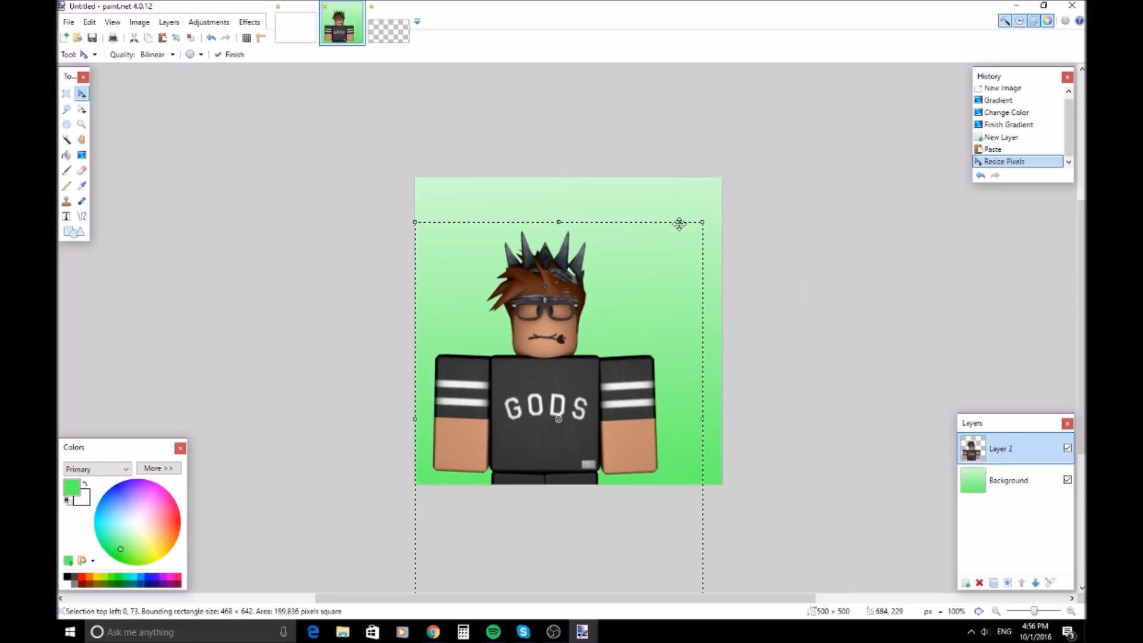
{"action": "left_click_drag", "start_coordinate": [703, 222], "coordinate": [692, 230]}
{"action": "left_click_drag", "start_coordinate": [650, 317], "coordinate": [676, 246]}
{"action": "left_click_drag", "start_coordinate": [720, 160], "coordinate": [700, 190]}
{"action": "left_click_drag", "start_coordinate": [672, 237], "coordinate": [719, 163]}
{"action": "left_click_drag", "start_coordinate": [687, 212], "coordinate": [685, 215]}
{"action": "left_click_drag", "start_coordinate": [587, 173], "coordinate": [586, 173]}
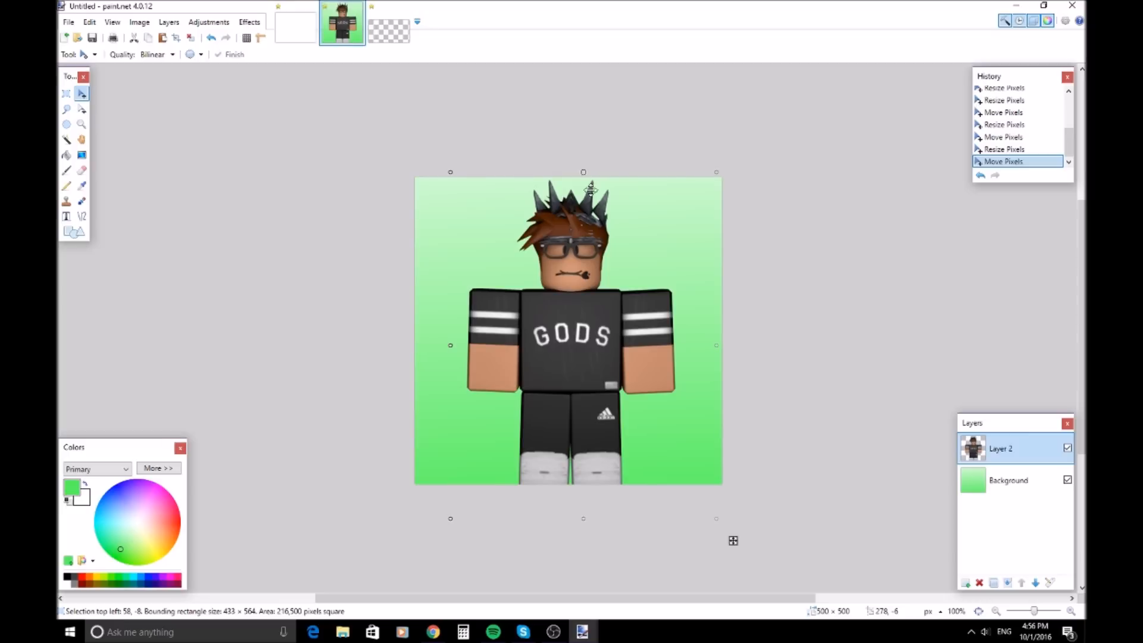
{"action": "left_click_drag", "start_coordinate": [672, 344], "coordinate": [673, 340]}
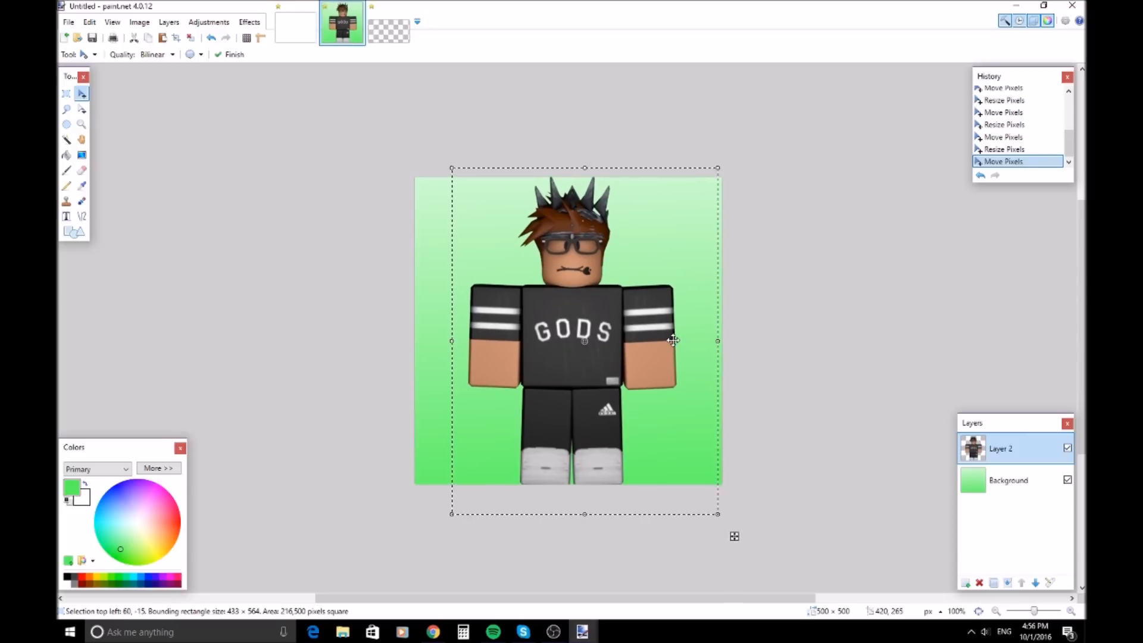
{"action": "key", "text": "ctrl+d"}
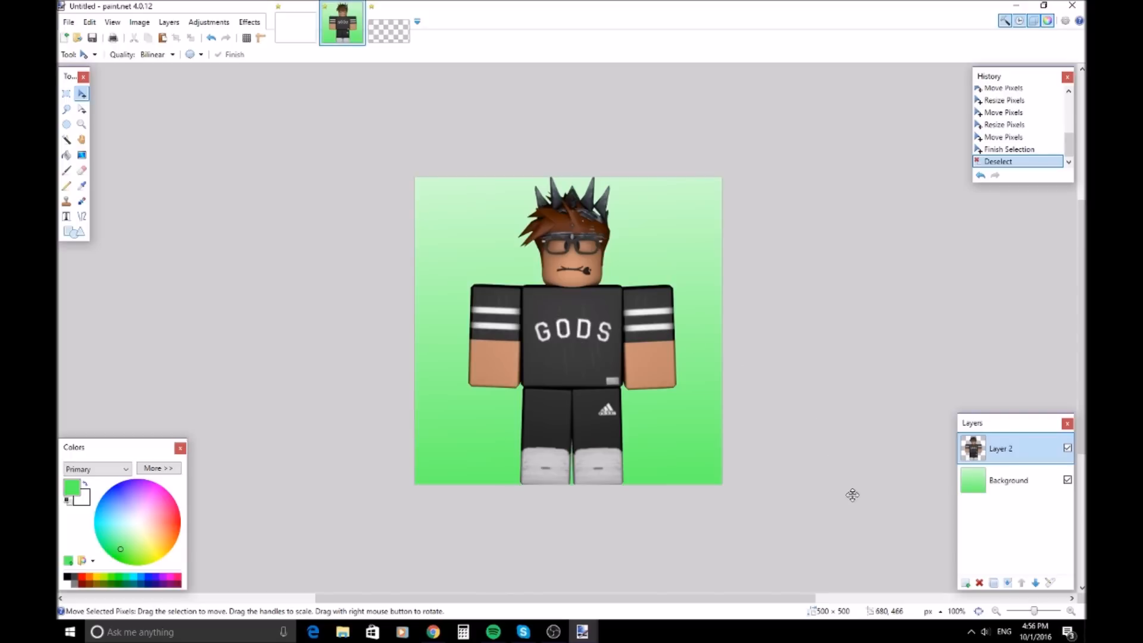
Step: Add a new layer and move it between the character layer and the gradient background
{"action": "left_click", "coordinate": [966, 581]}
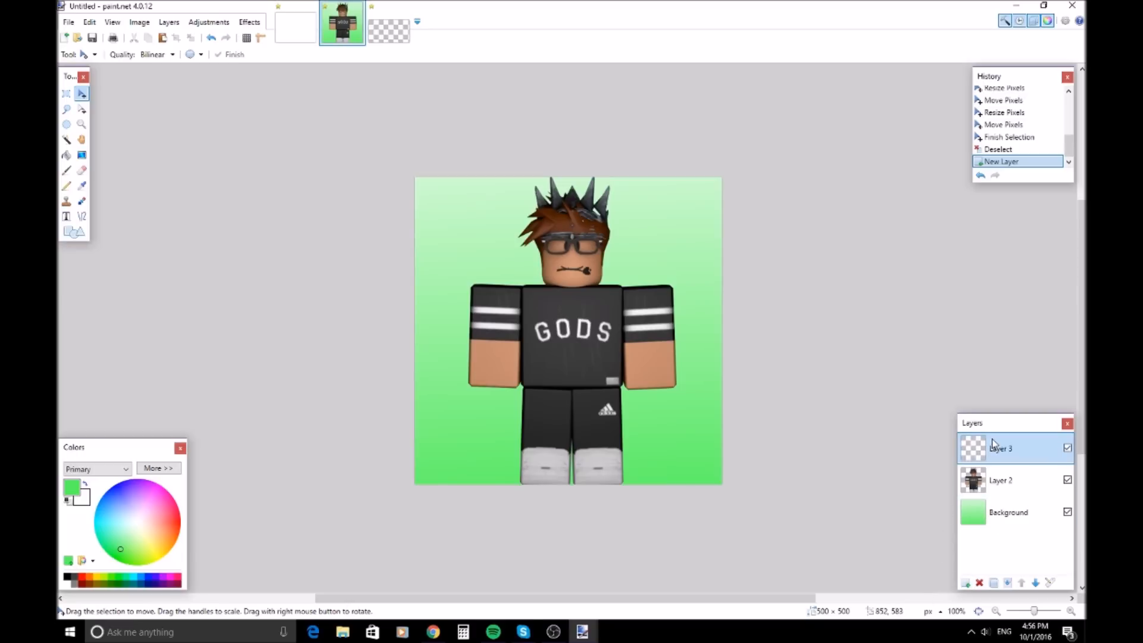
{"action": "left_click_drag", "start_coordinate": [1004, 450], "coordinate": [1008, 481]}
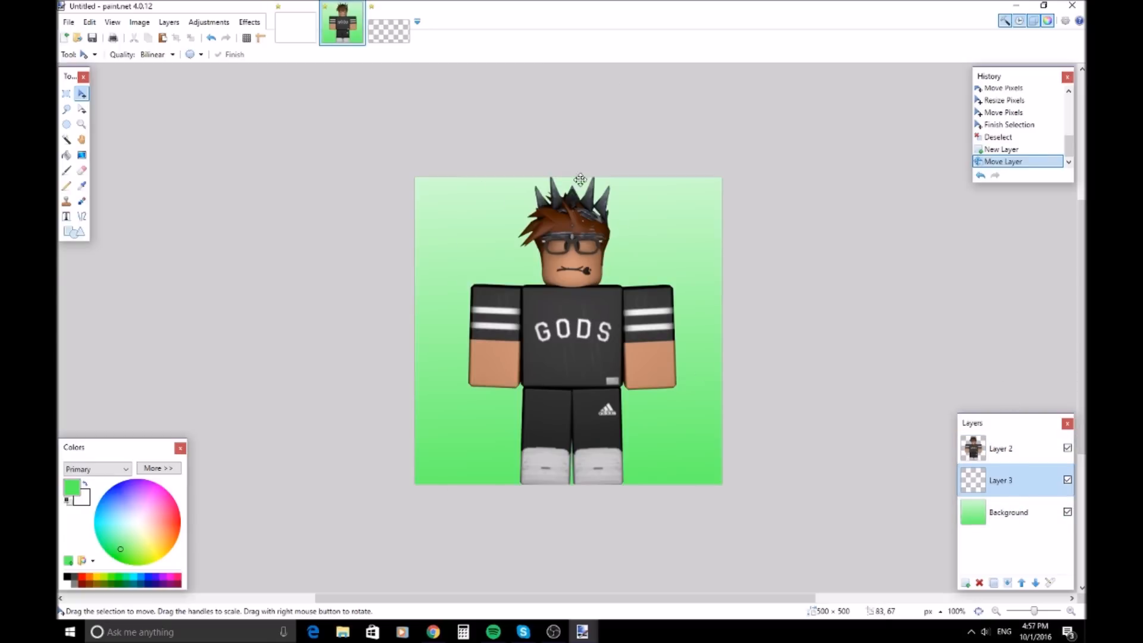
Step: Switch to Chrome and search Google Images for "particles" in a new browser tab
{"action": "left_click", "coordinate": [434, 632]}
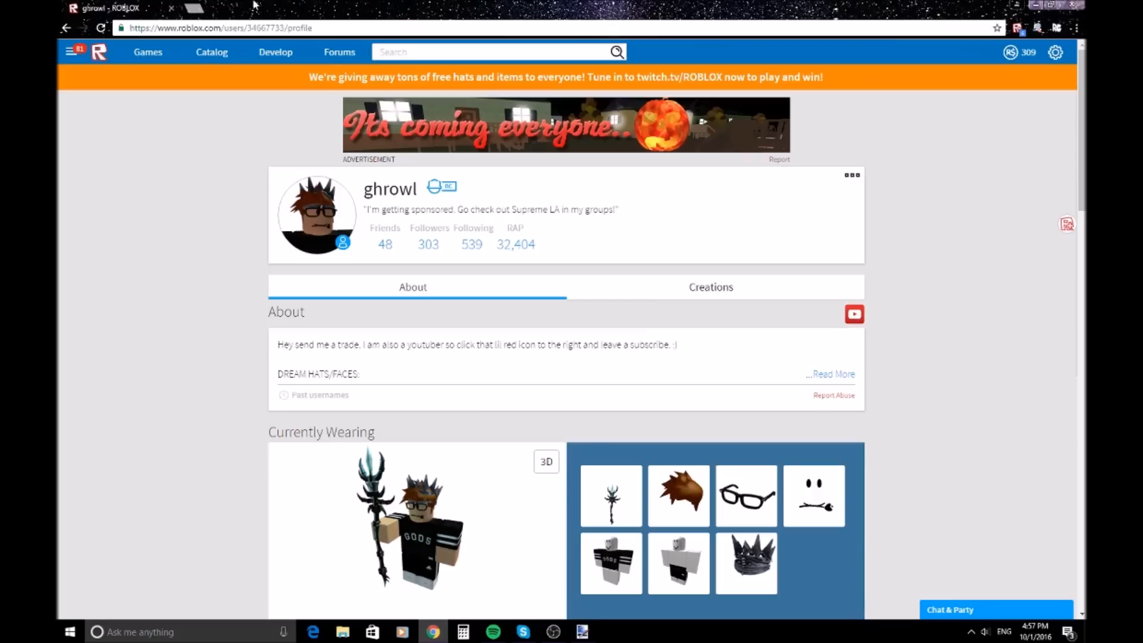
{"action": "left_click", "coordinate": [194, 8]}
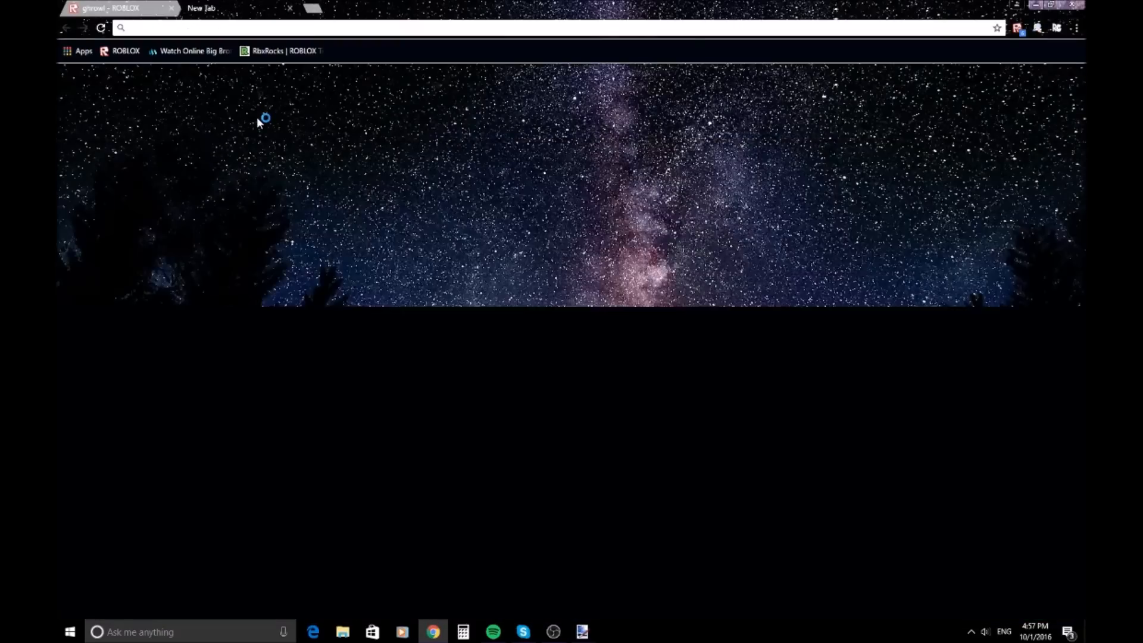
{"action": "type", "text": "google image"}
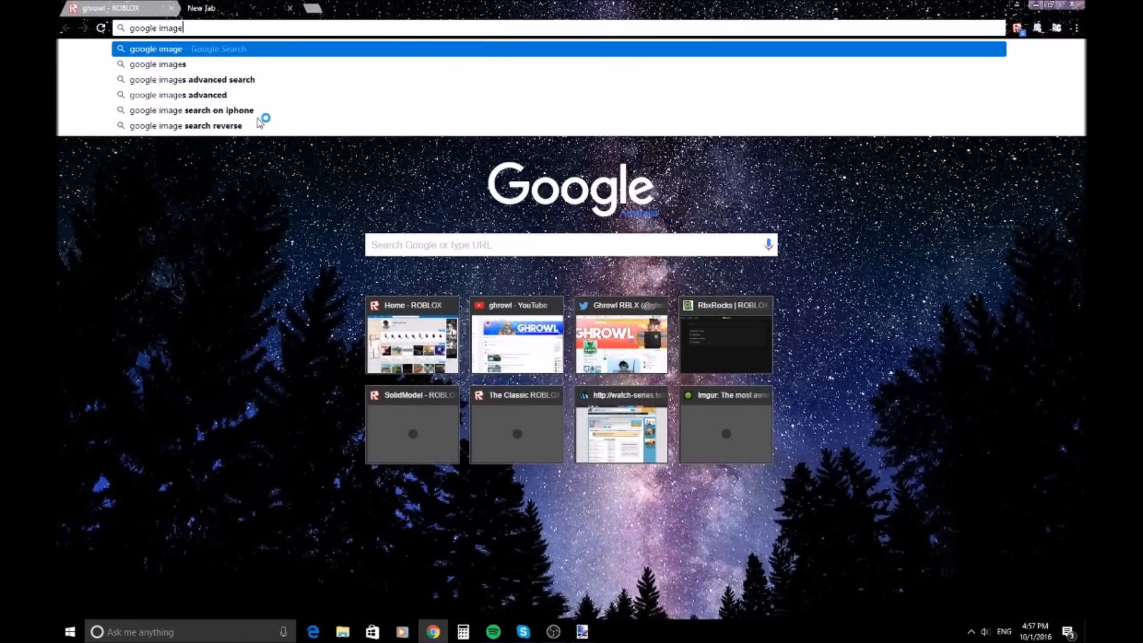
{"action": "key", "text": "Return"}
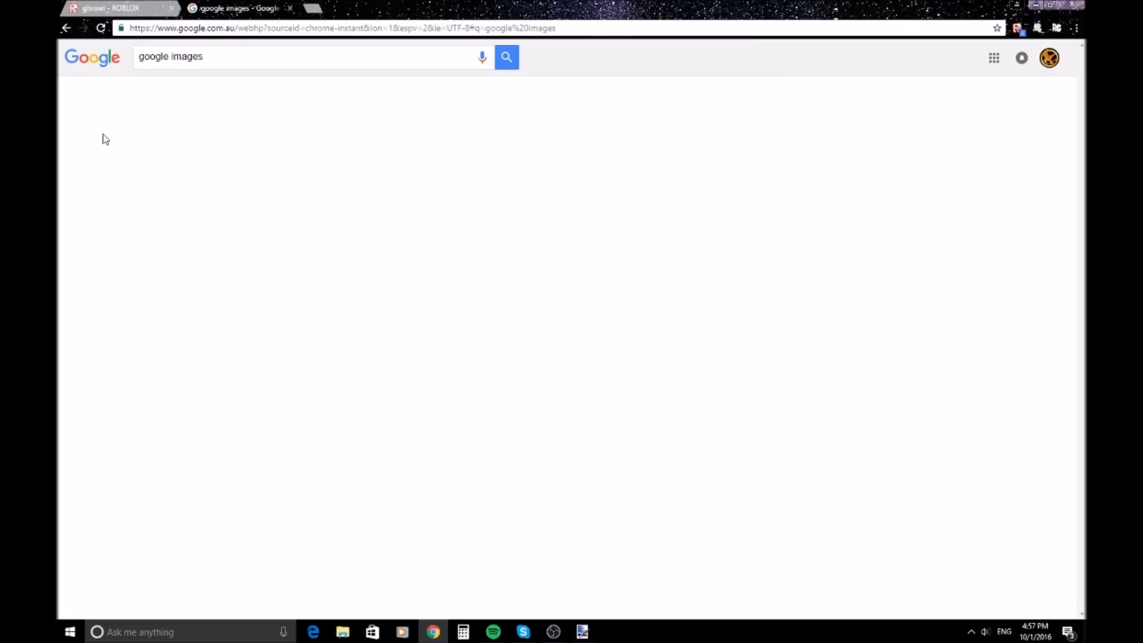
{"action": "left_click", "coordinate": [176, 98]}
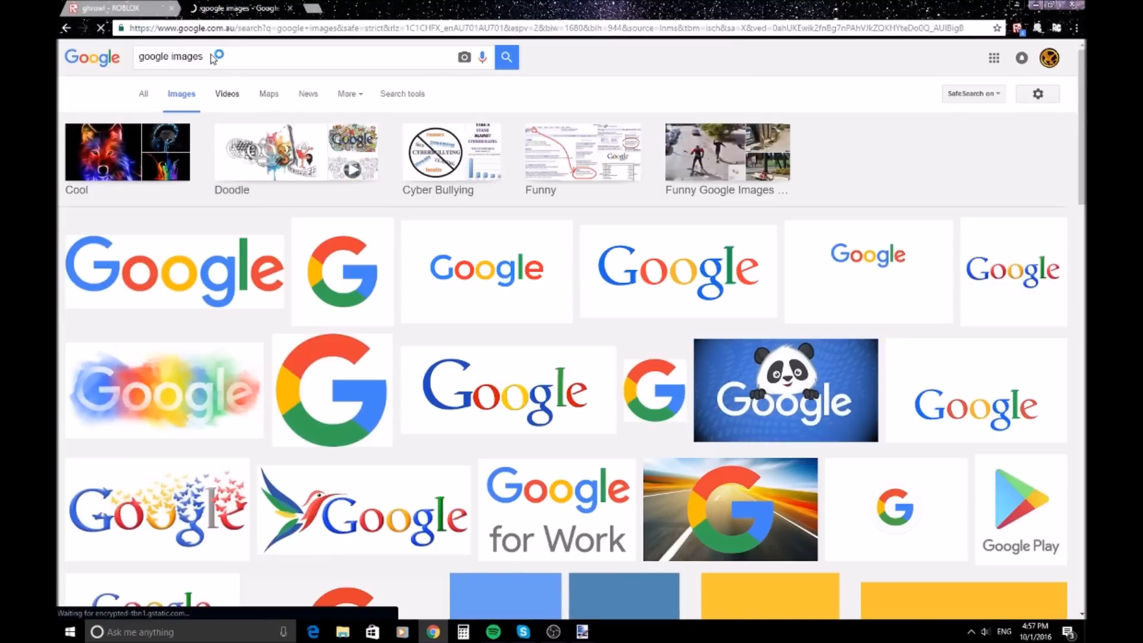
{"action": "mouse_move", "coordinate": [212, 58]}
{"action": "left_mouse_down"}
{"action": "mouse_move", "coordinate": [151, 62]}
{"action": "mouse_move", "coordinate": [231, 64]}
{"action": "left_mouse_up"}
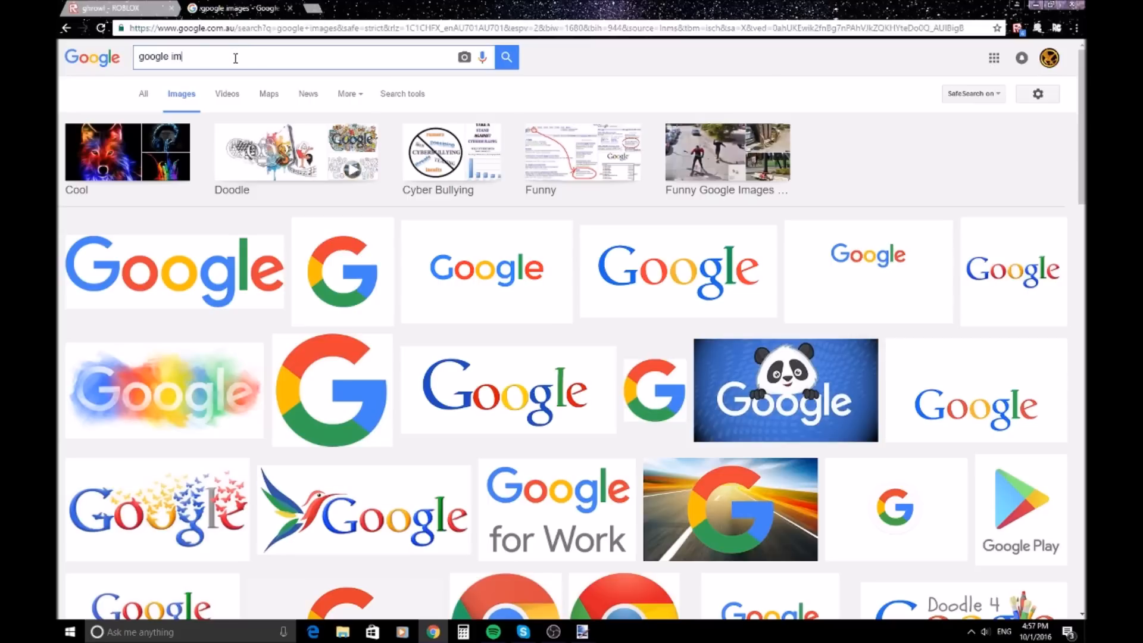
{"action": "type", "text": "particles"}
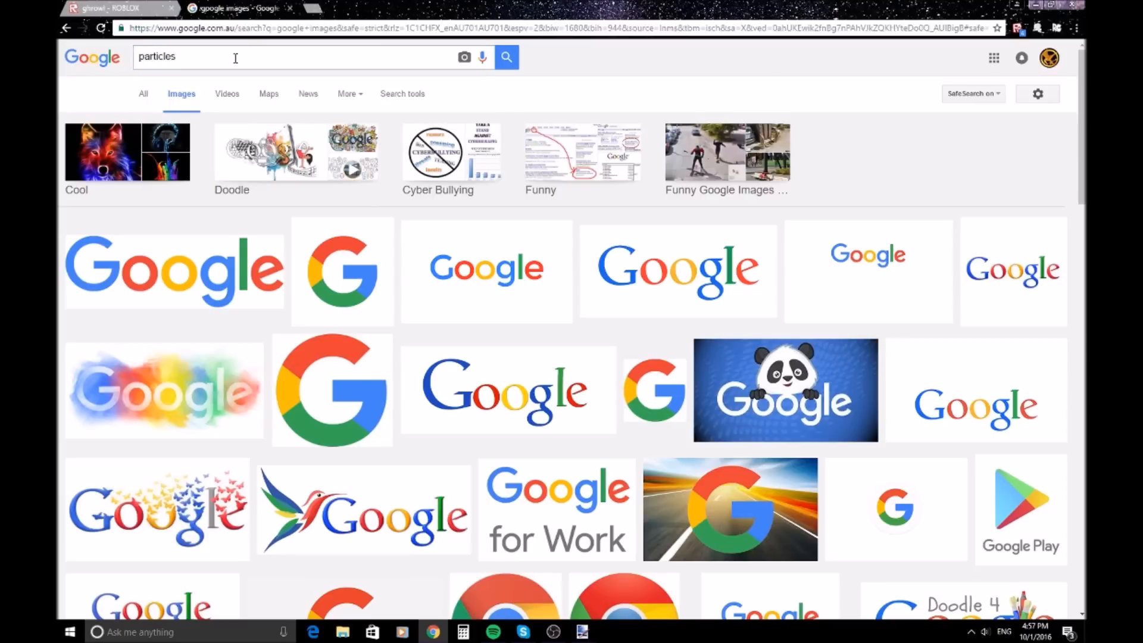
{"action": "key", "text": "Return"}
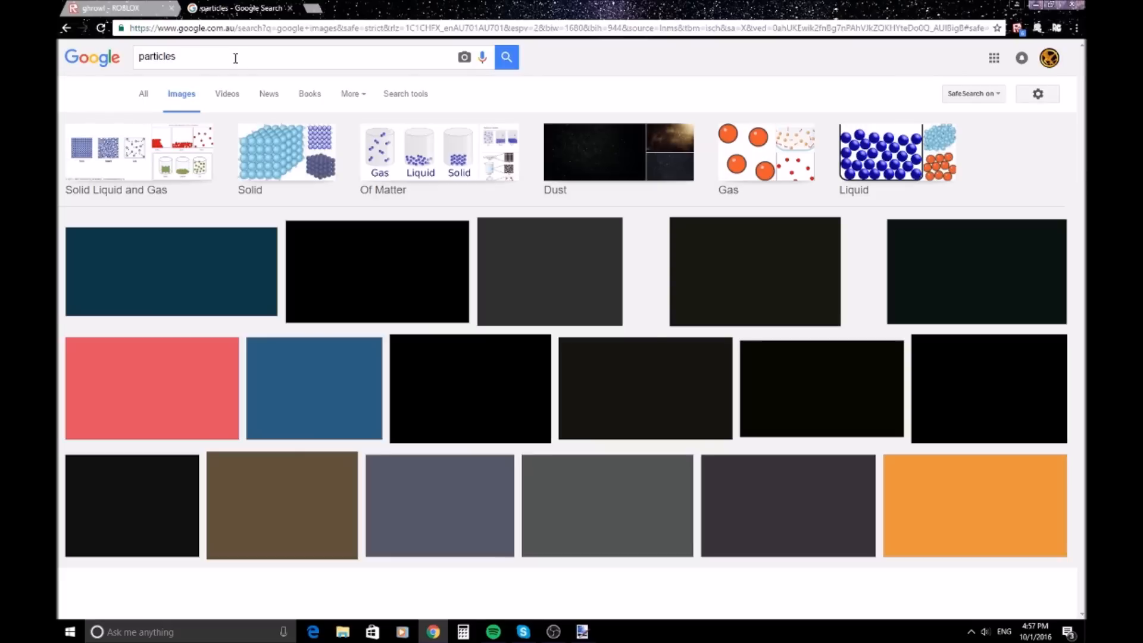
Step: Browse the particle images and copy the 1280 x 960 emaze.com picture of grey and white particles on black
{"action": "scroll", "coordinate": [393, 217], "scroll_direction": "down", "scroll_amount": 1}
{"action": "scroll", "coordinate": [438, 238], "scroll_direction": "down", "scroll_amount": 2}
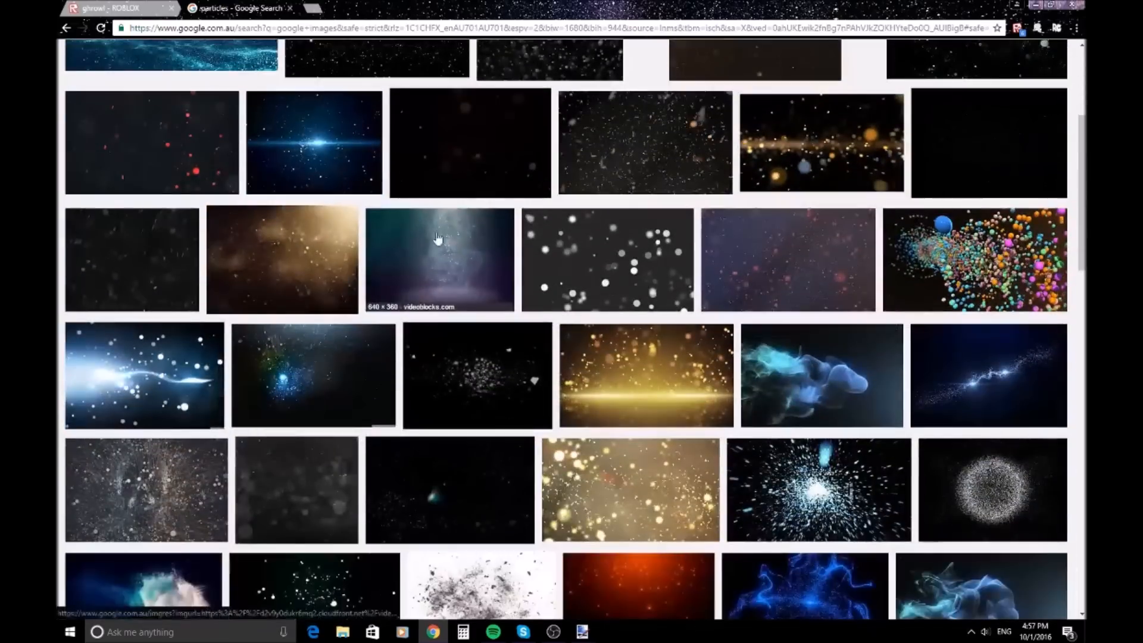
{"action": "scroll", "coordinate": [493, 236], "scroll_direction": "down", "scroll_amount": 3}
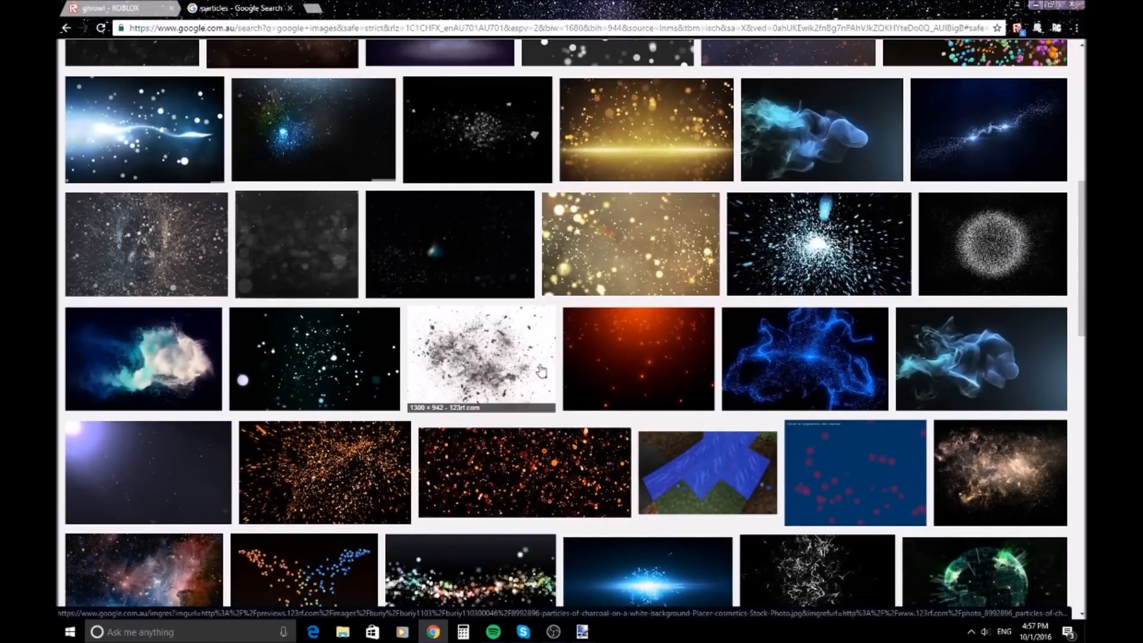
{"action": "scroll", "coordinate": [404, 340], "scroll_direction": "down", "scroll_amount": 4}
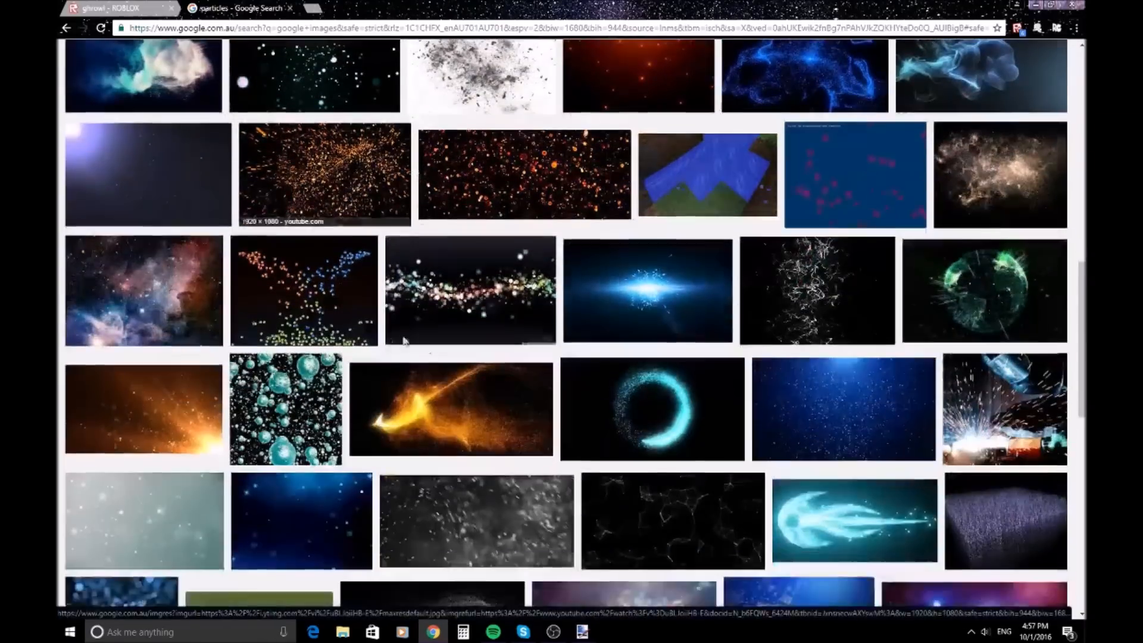
{"action": "scroll", "coordinate": [438, 358], "scroll_direction": "up", "scroll_amount": 4}
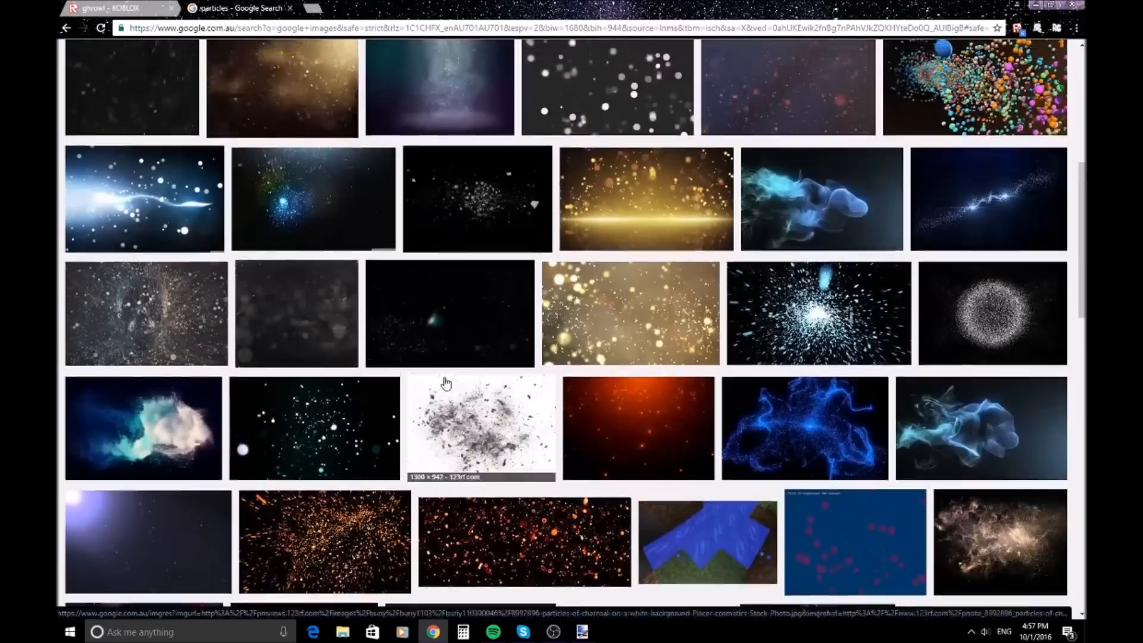
{"action": "scroll", "coordinate": [445, 382], "scroll_direction": "up", "scroll_amount": 5}
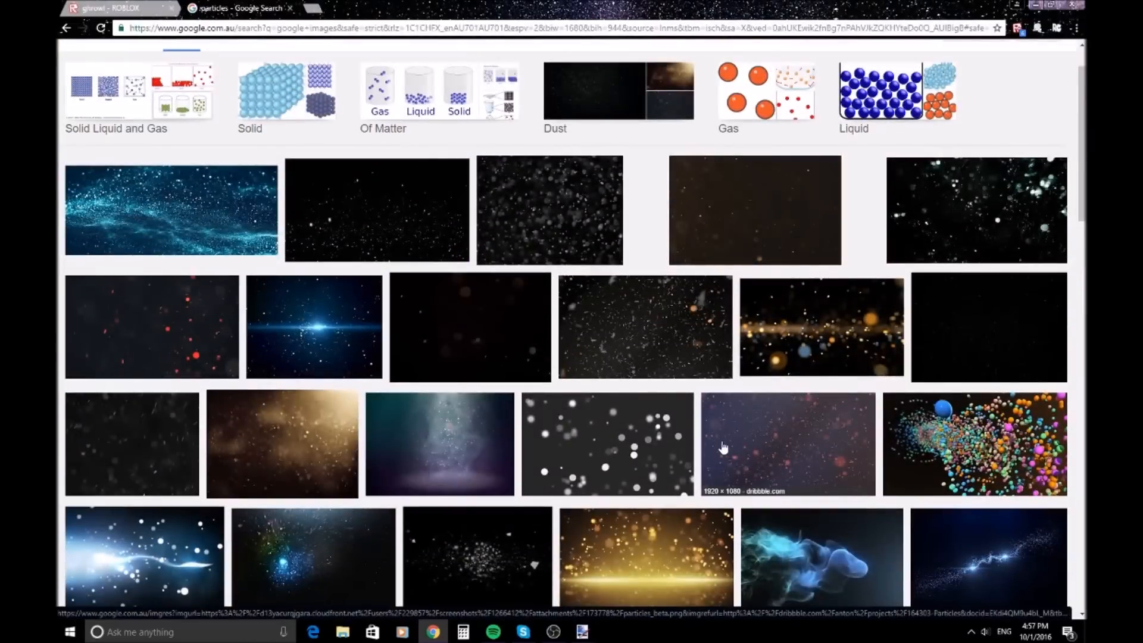
{"action": "left_click", "coordinate": [548, 179]}
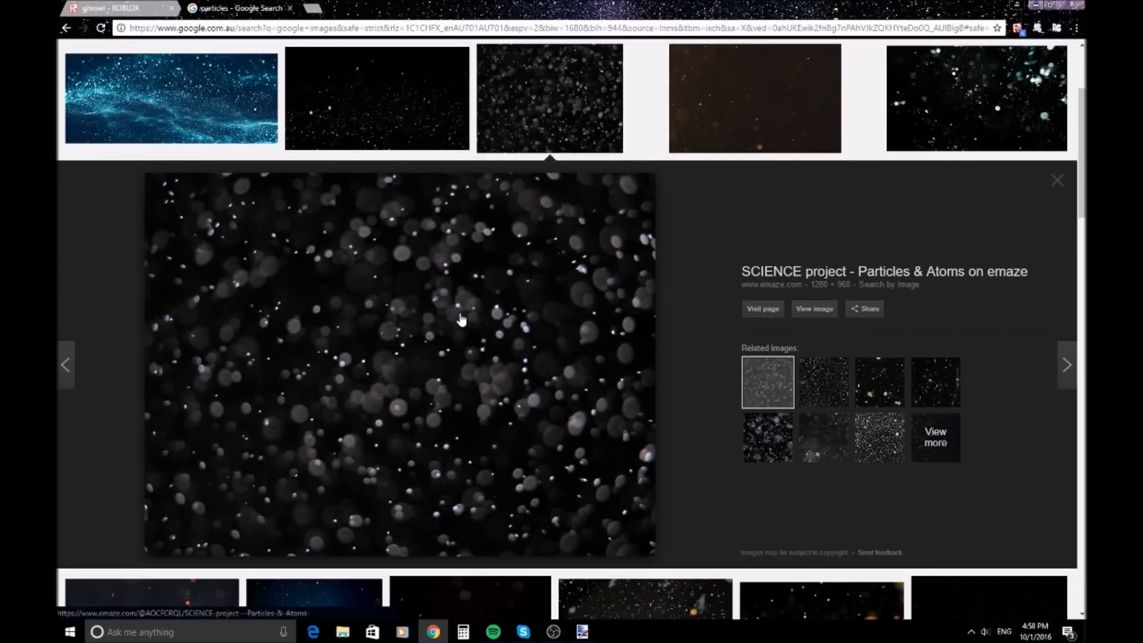
{"action": "right_click", "coordinate": [460, 313]}
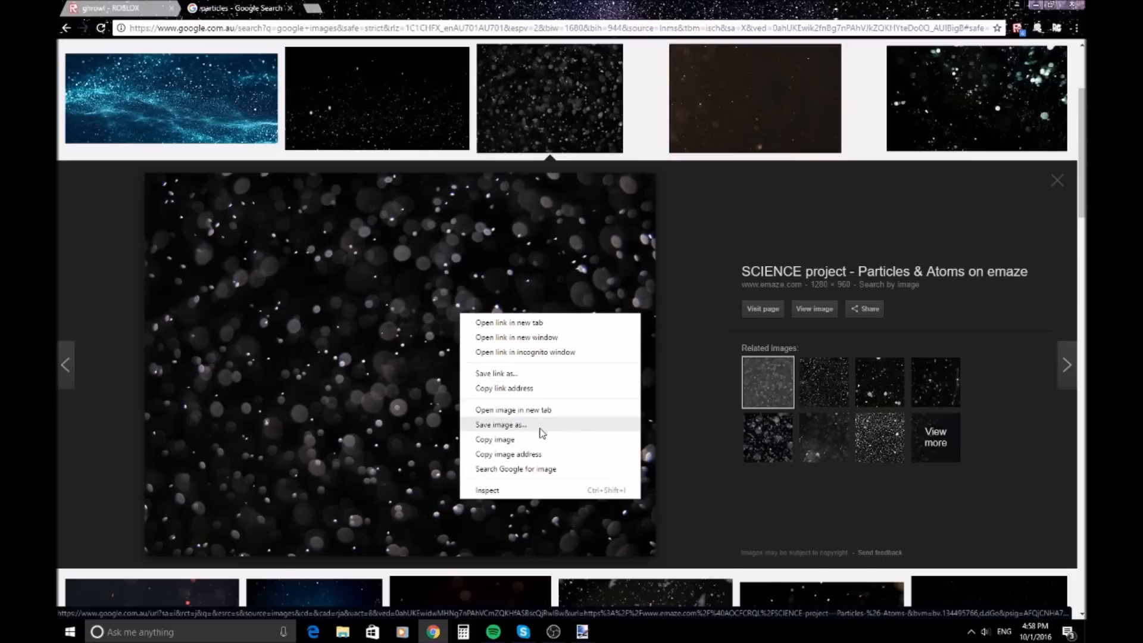
{"action": "left_click", "coordinate": [531, 445]}
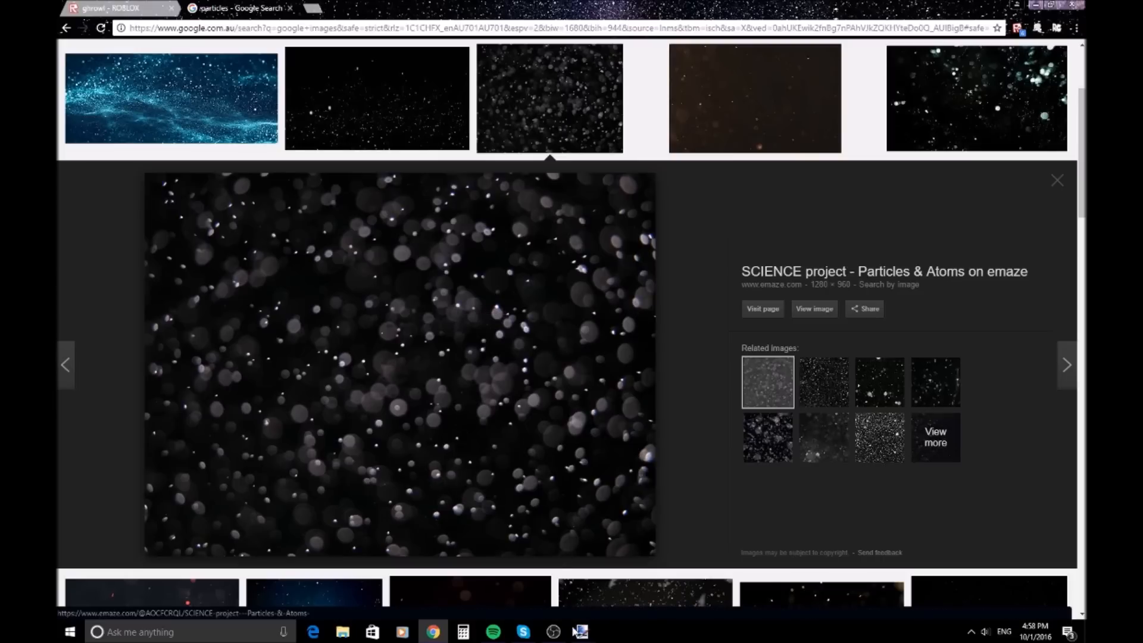
Step: Return to paint.net and paste the particle image onto Layer 3, keeping the canvas size
{"action": "mouse_move", "coordinate": [582, 631]}
{"action": "left_click", "coordinate": [596, 559]}
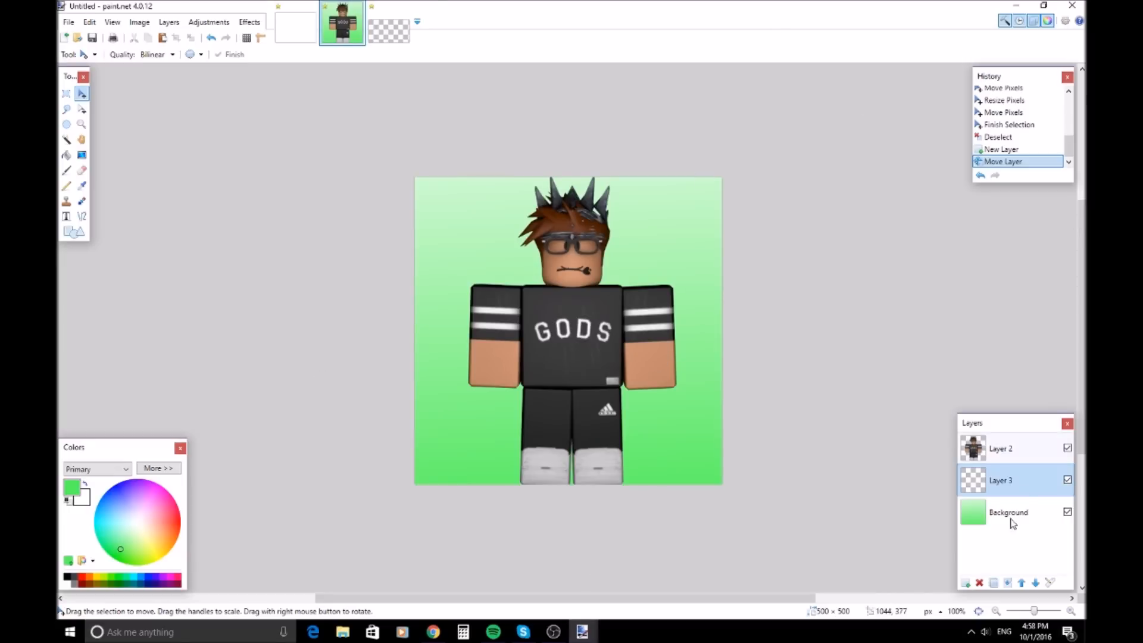
{"action": "key", "text": "ctrl+v"}
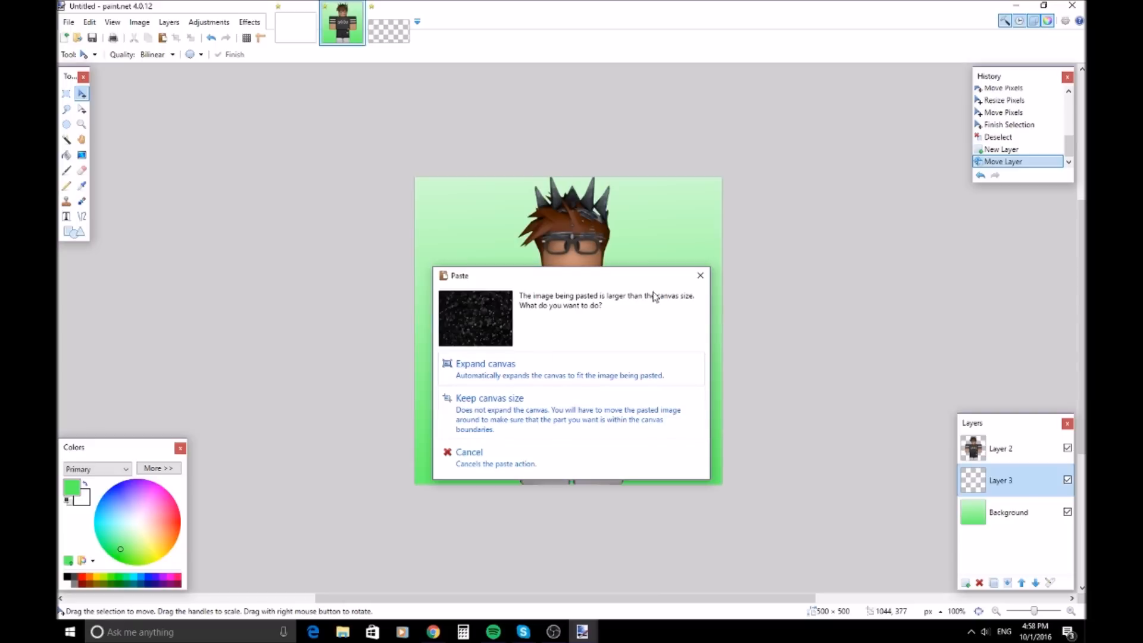
{"action": "left_click", "coordinate": [497, 425]}
Step: Scale the pasted particle image to about 915 x 776 pixels and position it so that it covers the whole canvas
{"action": "left_click_drag", "start_coordinate": [598, 390], "coordinate": [513, 326]}
{"action": "left_click_drag", "start_coordinate": [401, 416], "coordinate": [339, 232]}
{"action": "left_click_drag", "start_coordinate": [431, 296], "coordinate": [432, 358]}
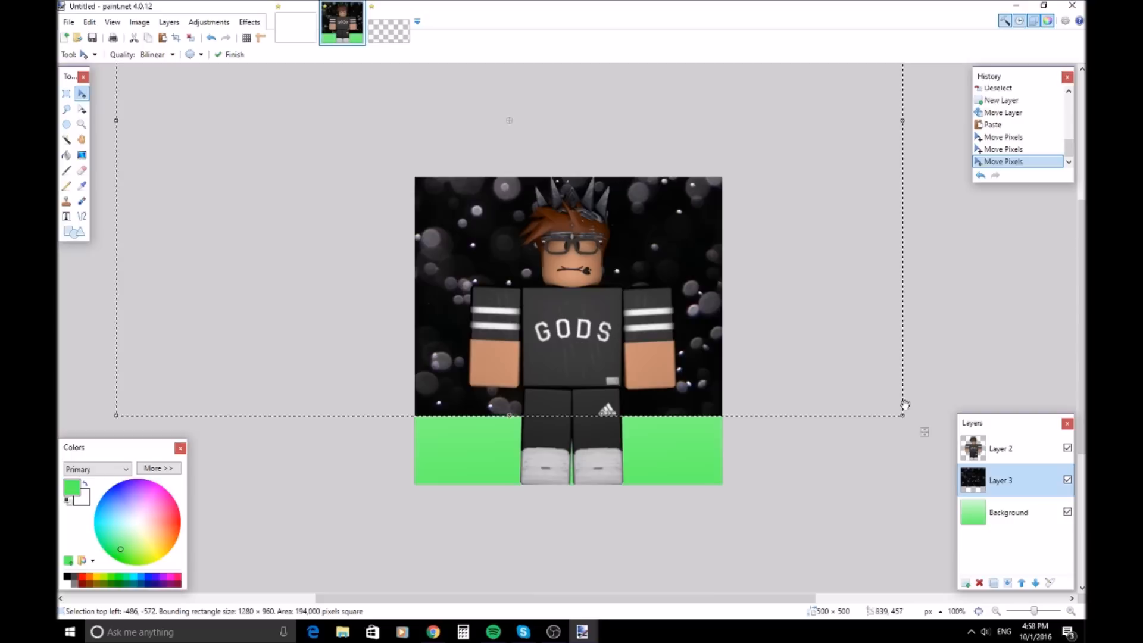
{"action": "left_click_drag", "start_coordinate": [899, 409], "coordinate": [803, 569]}
{"action": "left_click_drag", "start_coordinate": [541, 542], "coordinate": [543, 525]}
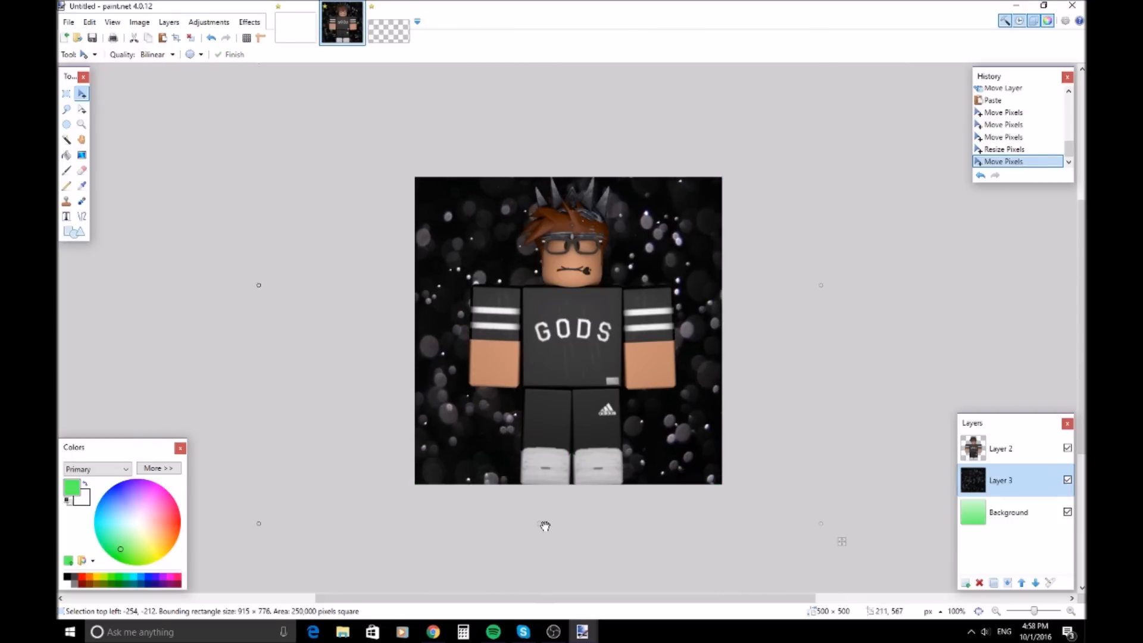
{"action": "left_click_drag", "start_coordinate": [557, 411], "coordinate": [560, 435]}
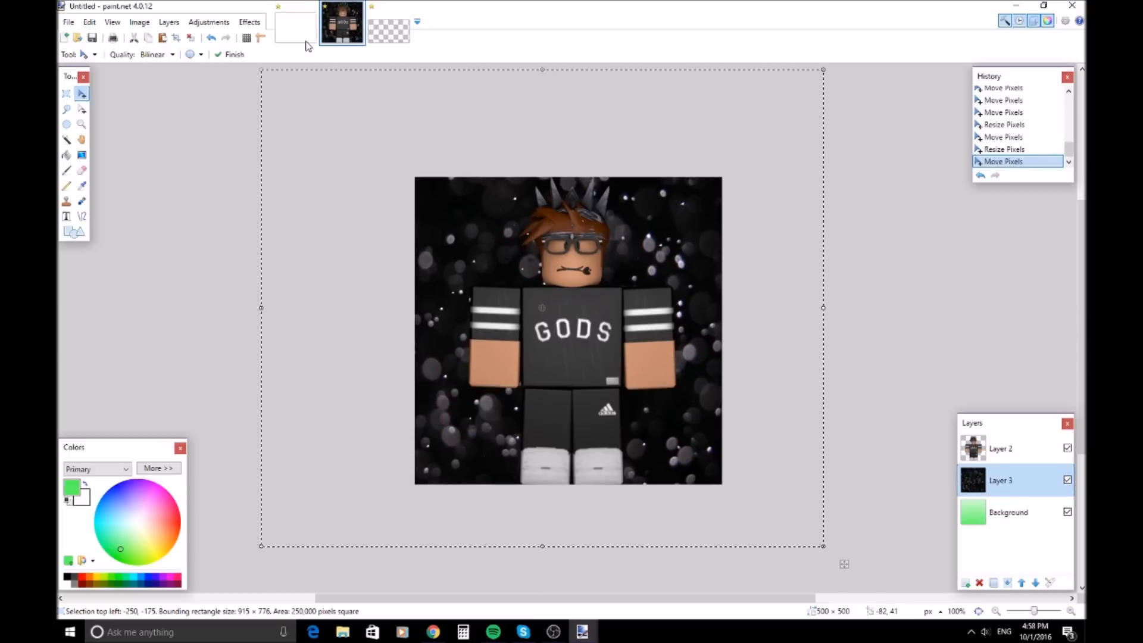
Step: Set Layer 3's blend mode to Screen after comparing it with Color Dodge, and deselect the particle image
{"action": "left_click", "coordinate": [169, 22]}
{"action": "left_click", "coordinate": [216, 153]}
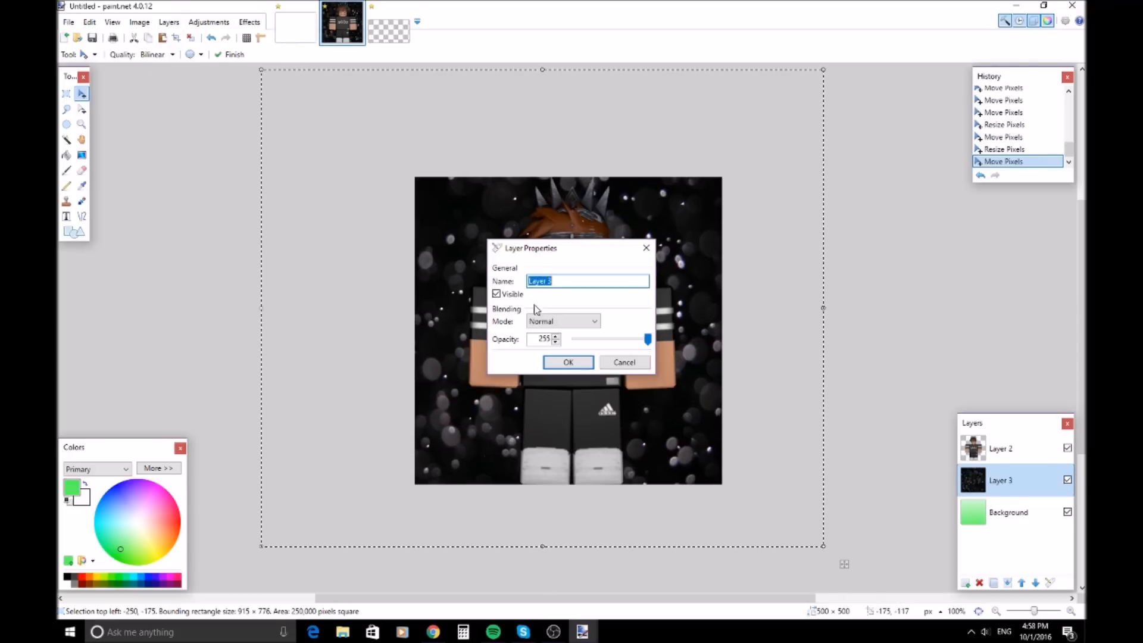
{"action": "left_click", "coordinate": [543, 322]}
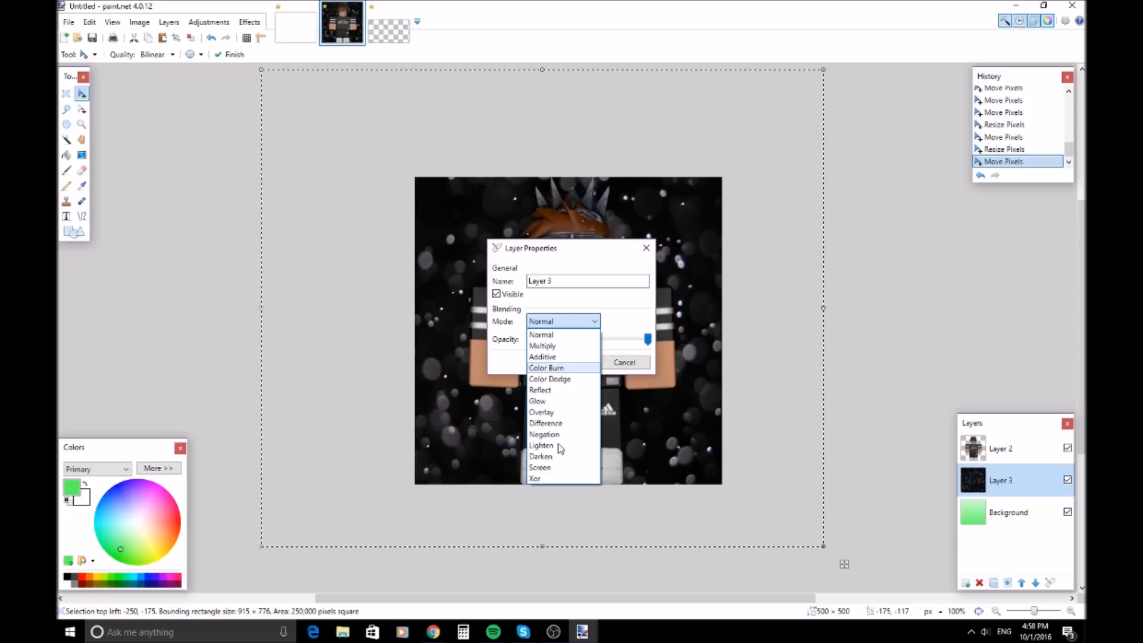
{"action": "left_click", "coordinate": [545, 468]}
{"action": "left_click_drag", "start_coordinate": [605, 247], "coordinate": [865, 214]}
{"action": "left_click", "coordinate": [840, 288]}
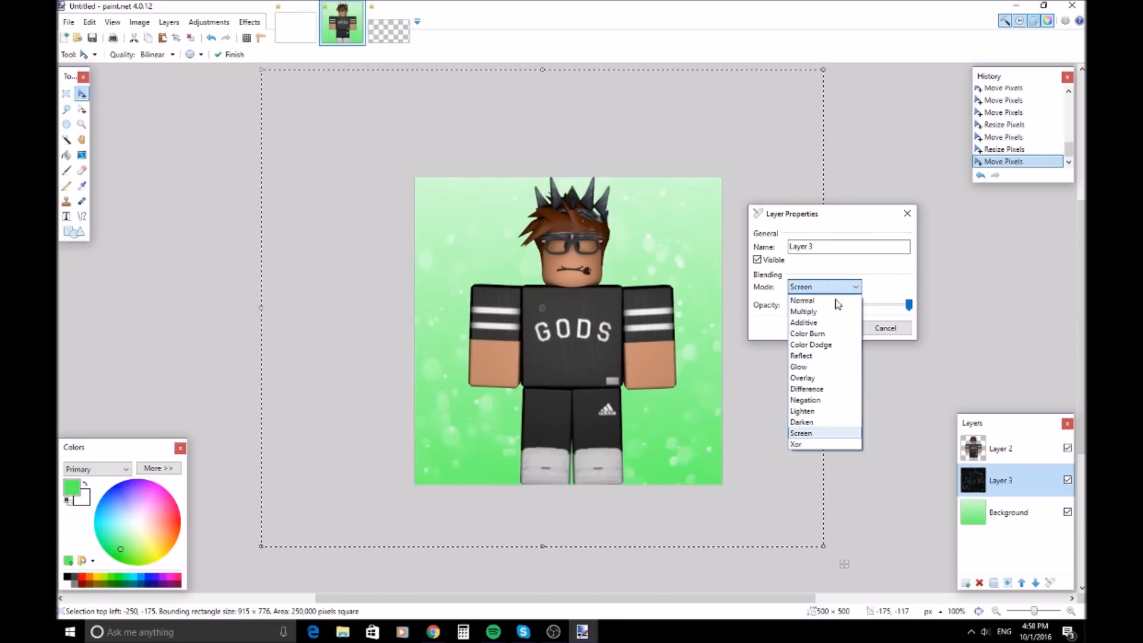
{"action": "left_click", "coordinate": [816, 345]}
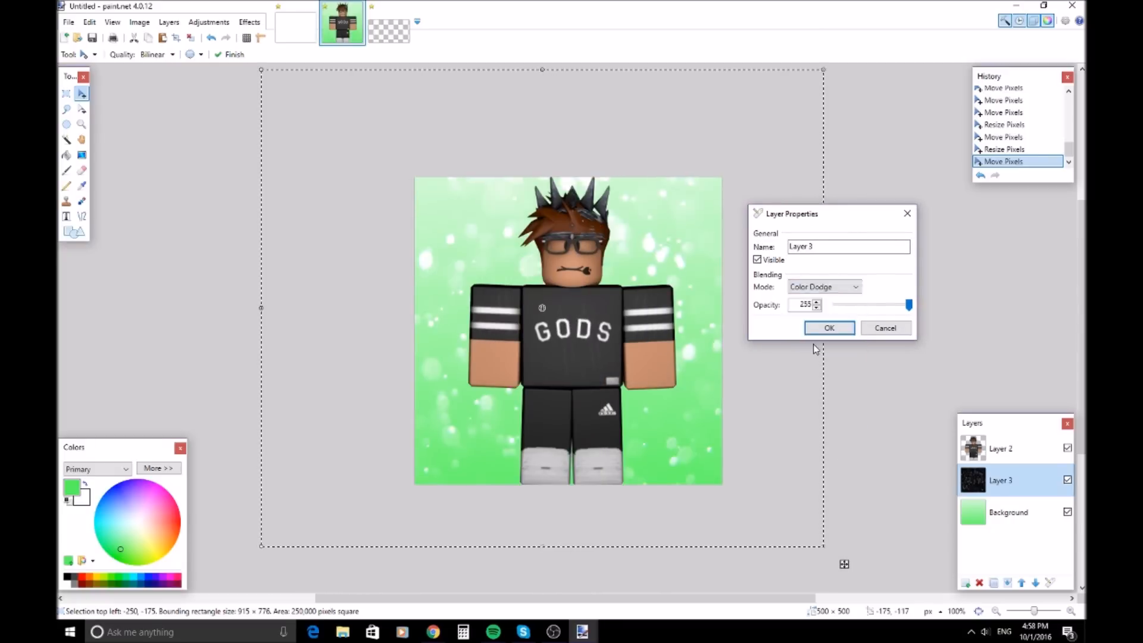
{"action": "left_click", "coordinate": [839, 288]}
{"action": "left_click", "coordinate": [818, 434]}
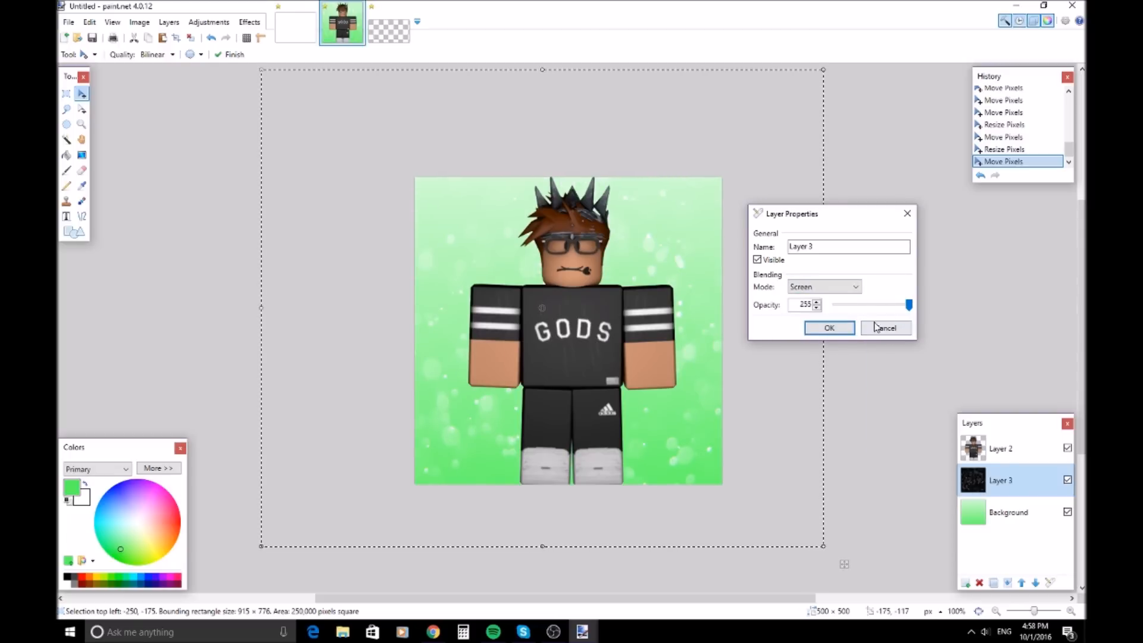
{"action": "left_click", "coordinate": [840, 328]}
{"action": "key", "text": "ctrl+d"}
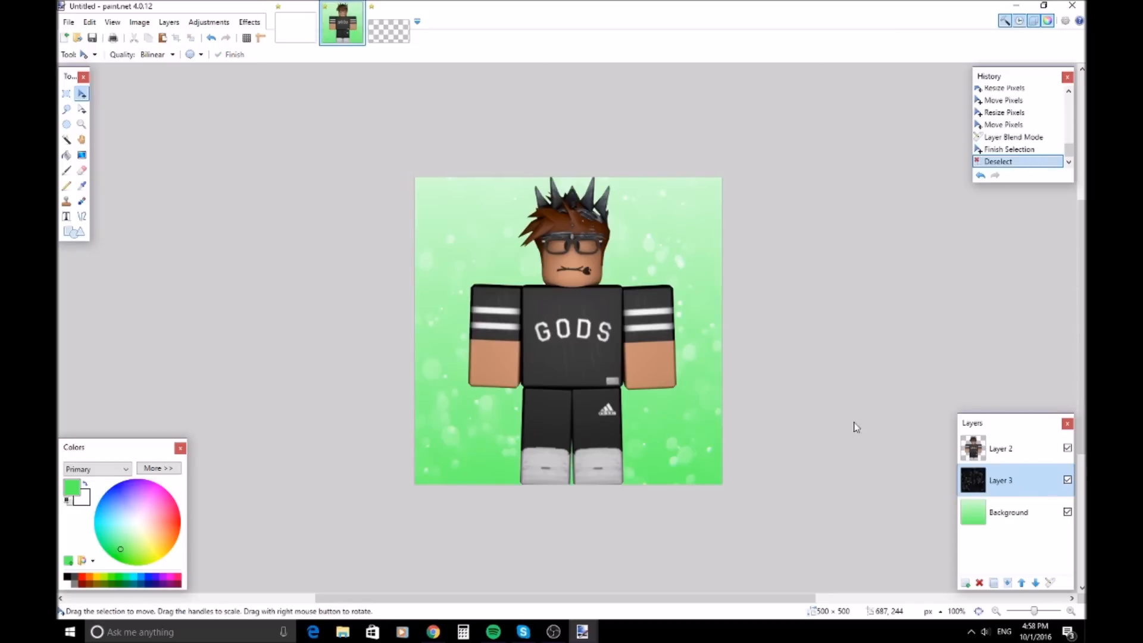
Step: Duplicate the particle layer and delete the copy
{"action": "left_click", "coordinate": [993, 584]}
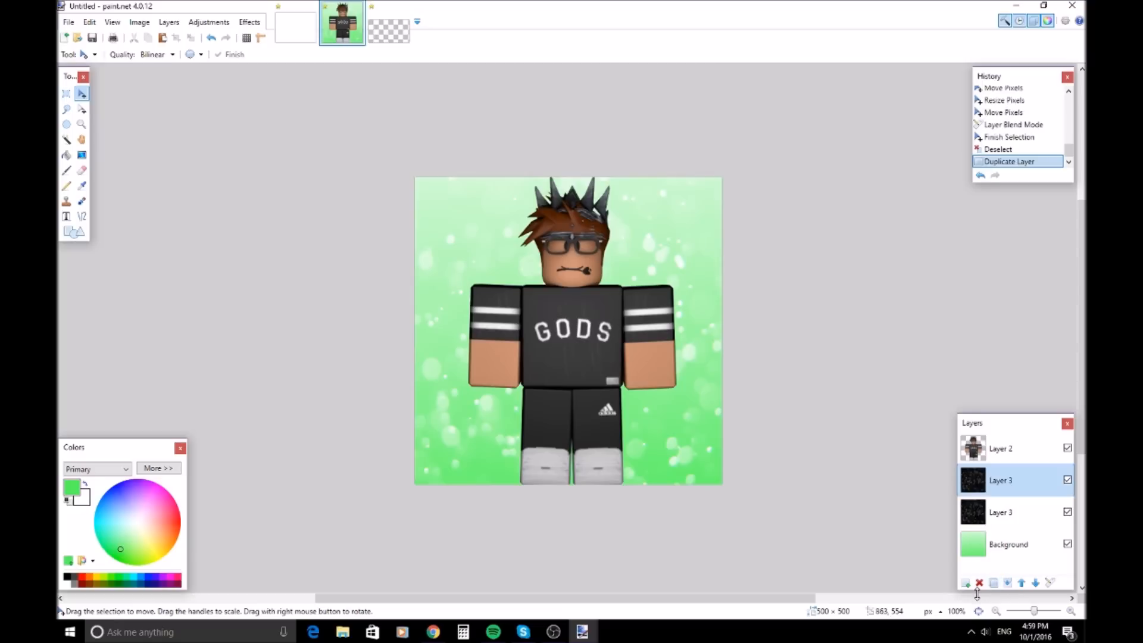
{"action": "left_click", "coordinate": [980, 582]}
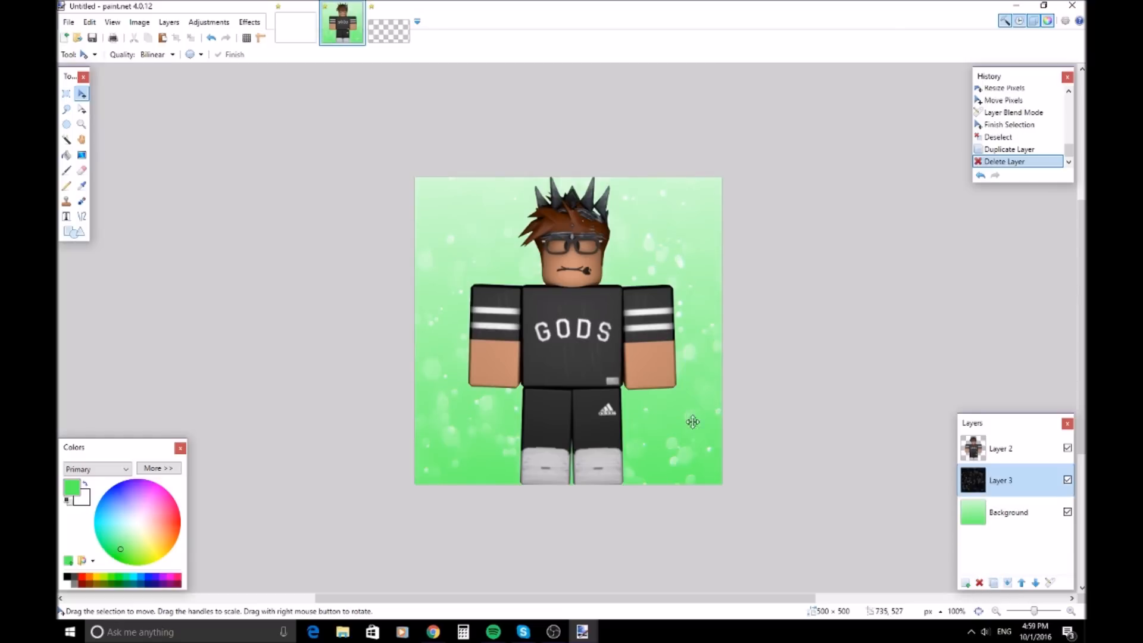
Step: Add a new layer for a shape and move it above the character layer
{"action": "left_click", "coordinate": [73, 232]}
{"action": "left_click", "coordinate": [966, 583]}
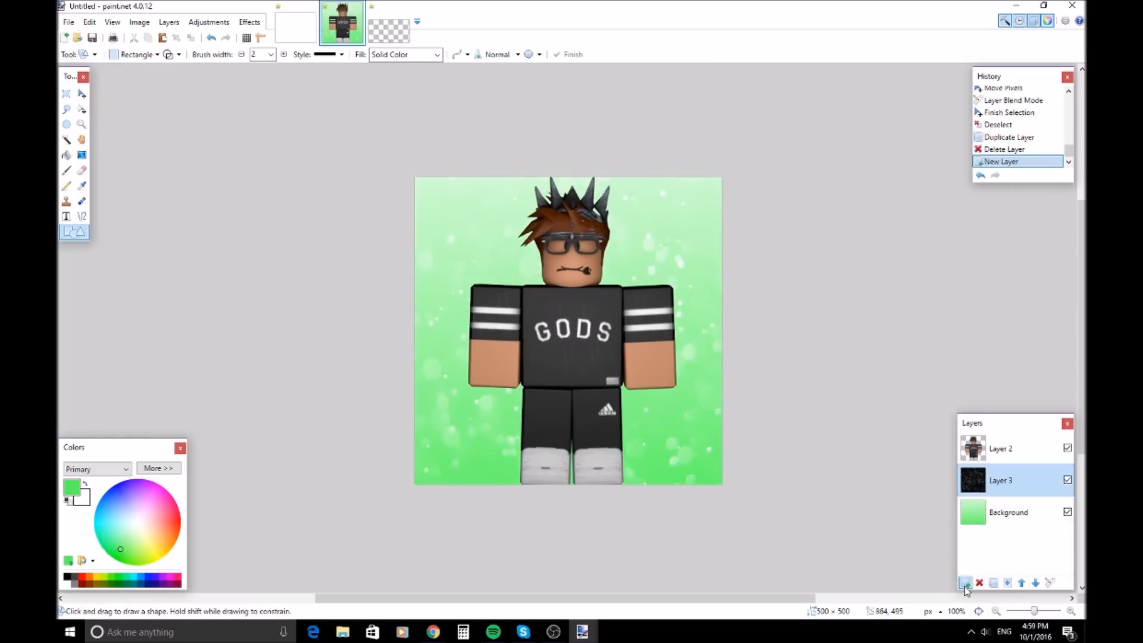
{"action": "left_click_drag", "start_coordinate": [1023, 484], "coordinate": [1022, 403]}
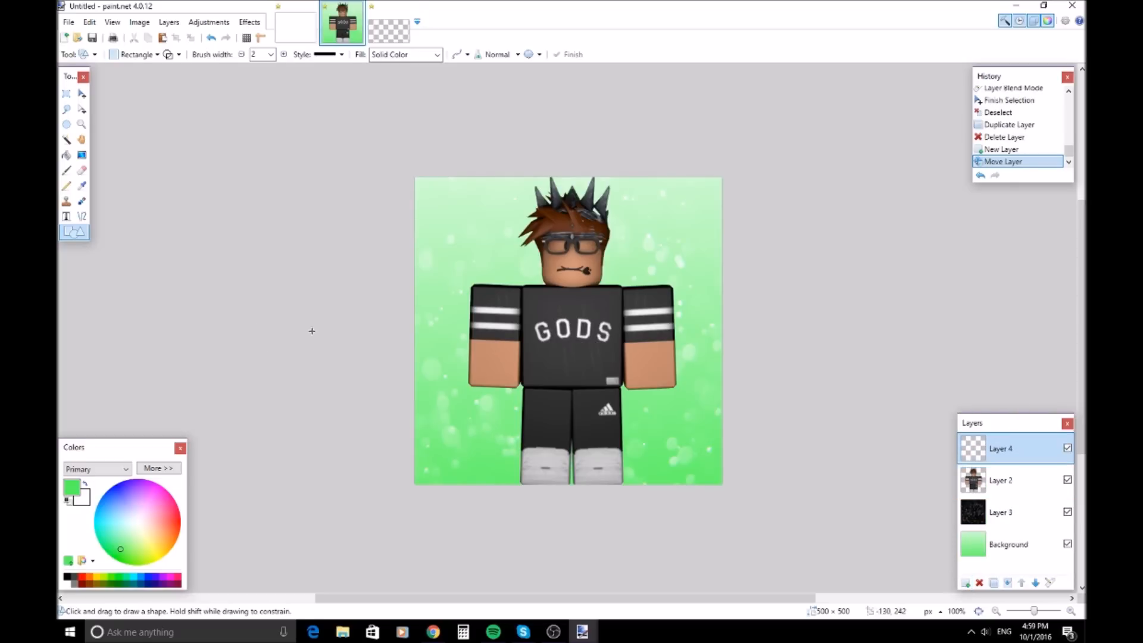
Step: Draw a black rectangle outline of about 868 x 143 pixels on Layer 4, spanning the canvas across the character's lower torso and upper legs
{"action": "mouse_move", "coordinate": [298, 330]}
{"action": "left_mouse_down"}
{"action": "mouse_move", "coordinate": [333, 357]}
{"action": "mouse_move", "coordinate": [824, 417]}
{"action": "left_mouse_up"}
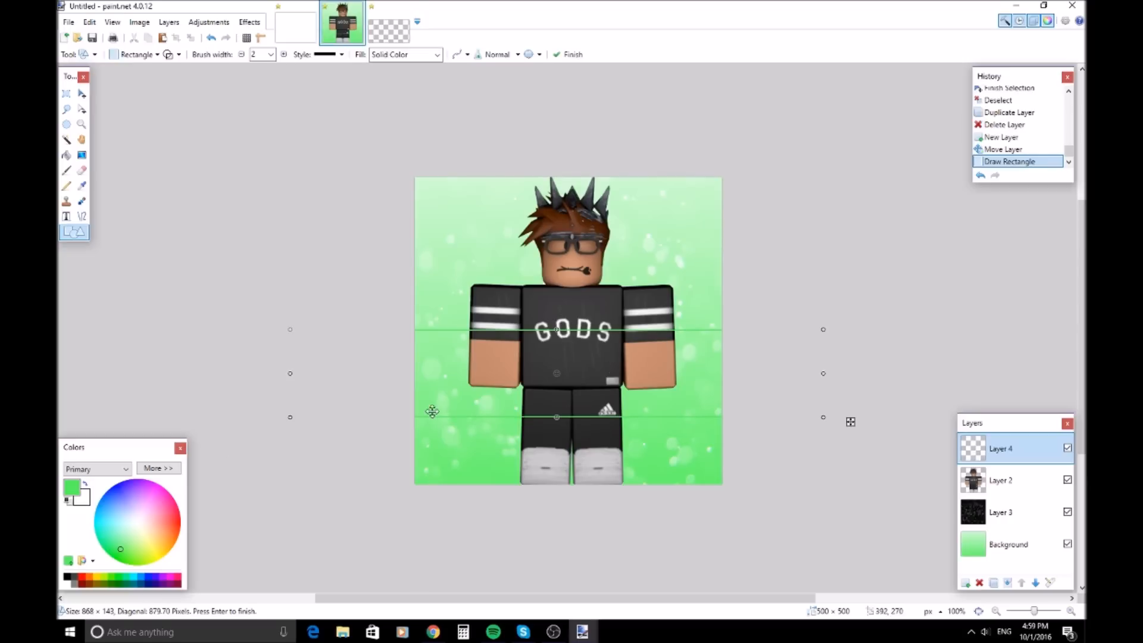
{"action": "left_click", "coordinate": [68, 577]}
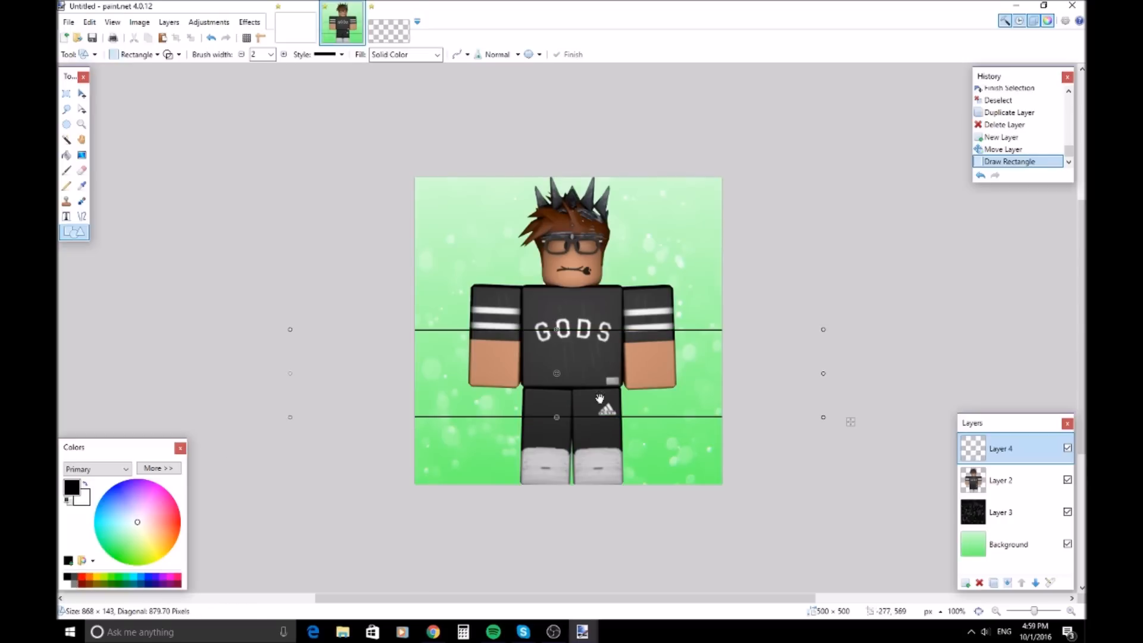
{"action": "left_click_drag", "start_coordinate": [679, 361], "coordinate": [684, 373]}
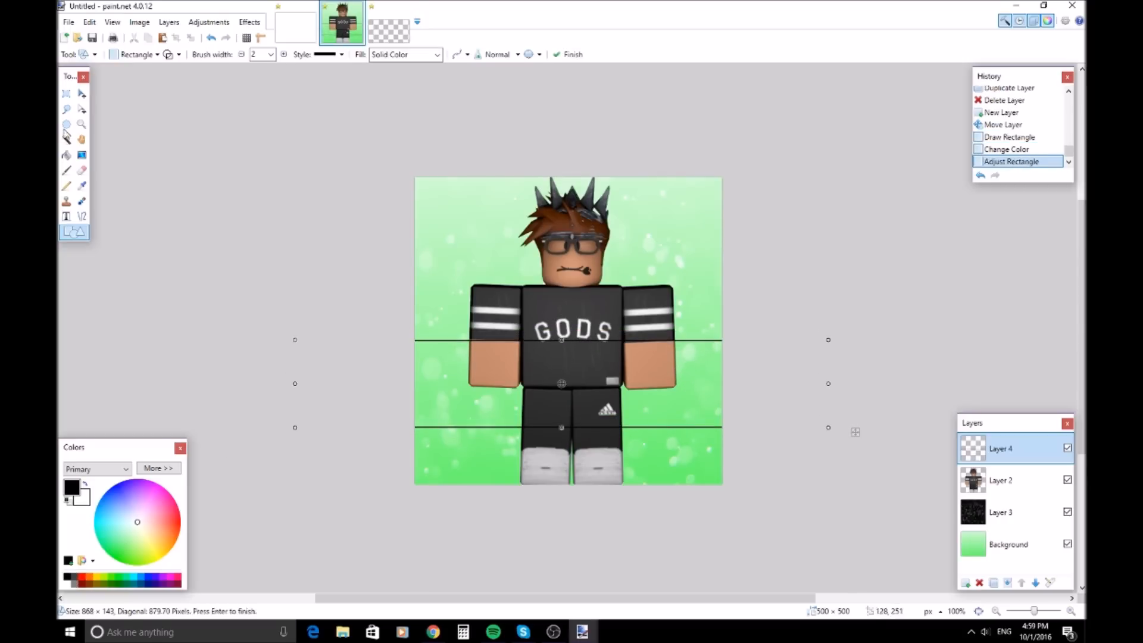
{"action": "left_click", "coordinate": [66, 156]}
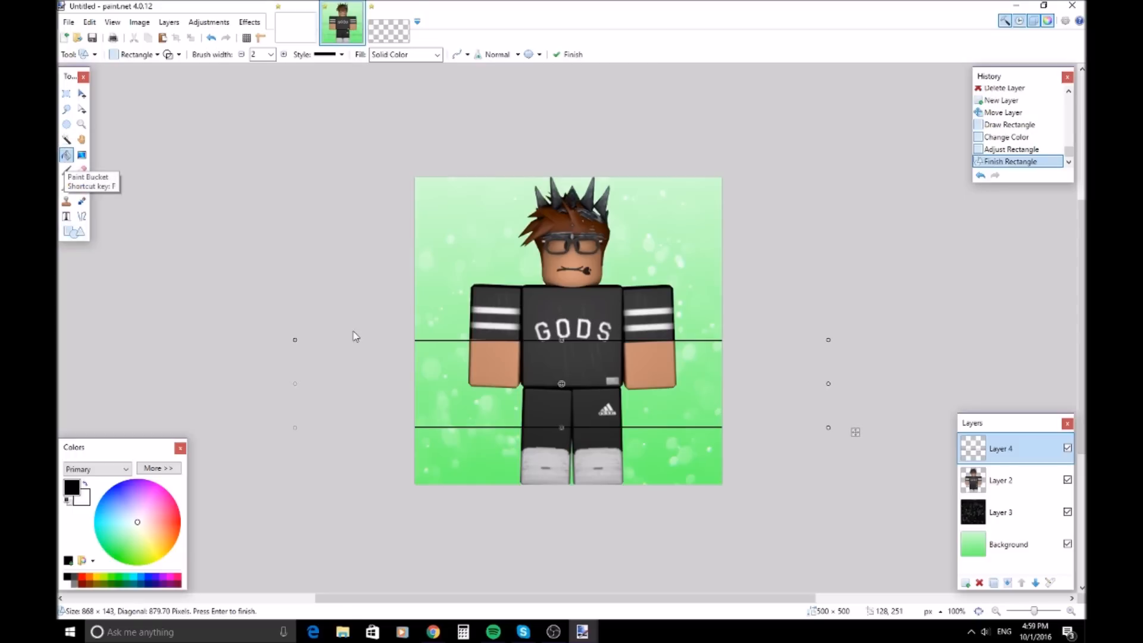
Step: Fill the rectangle band across the character with solid black and lower Layer 4's opacity to 49
{"action": "left_click", "coordinate": [430, 369]}
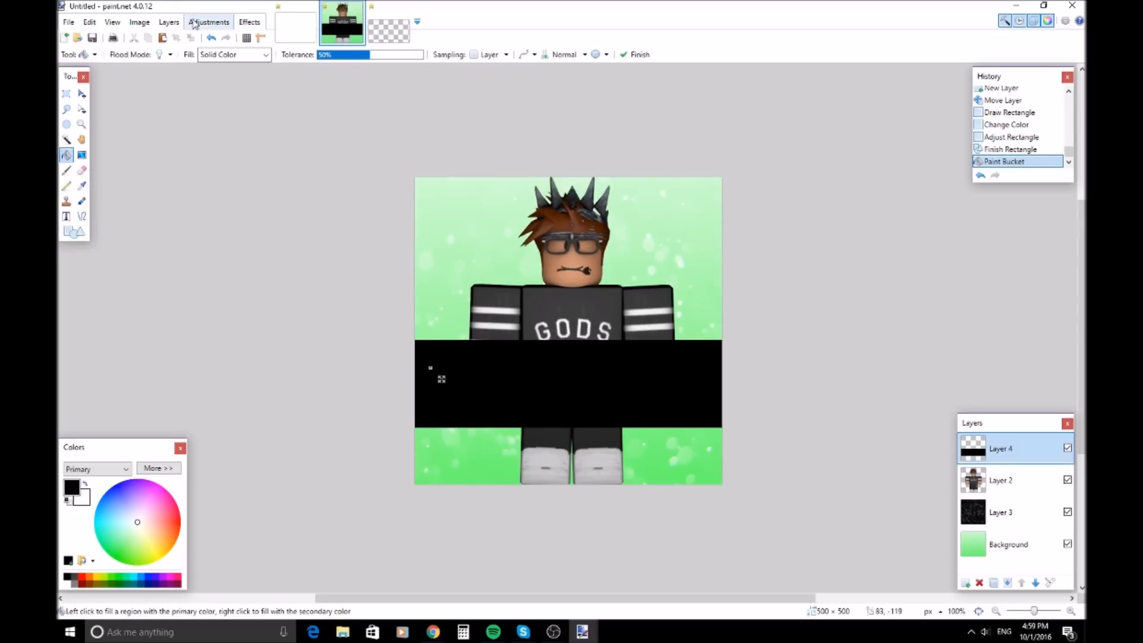
{"action": "left_click", "coordinate": [172, 23]}
{"action": "left_click", "coordinate": [203, 153]}
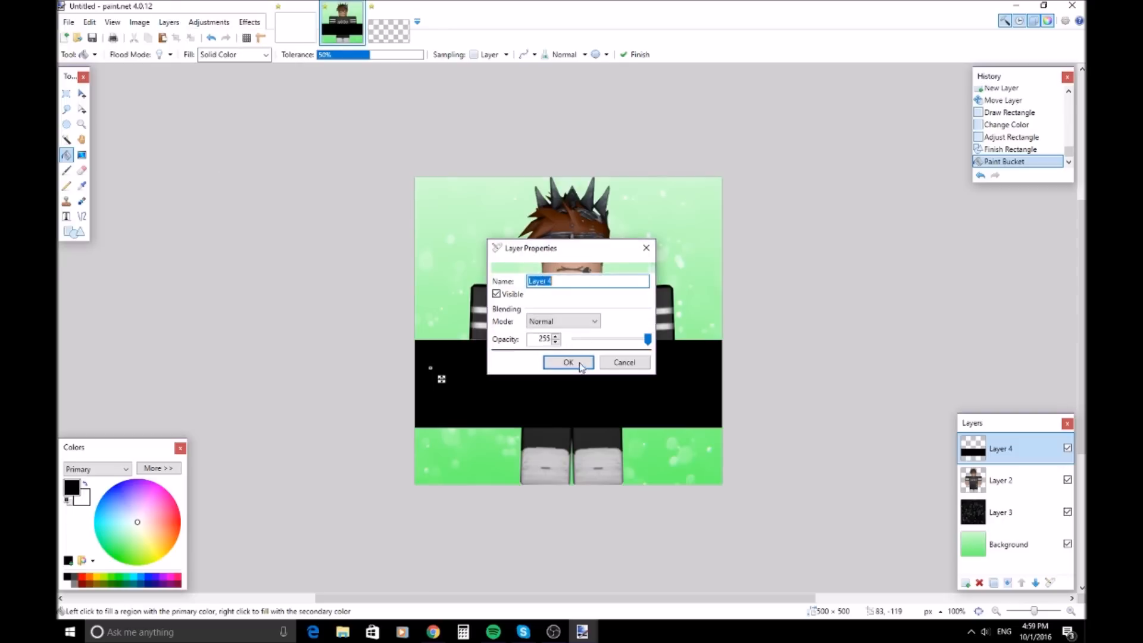
{"action": "left_click_drag", "start_coordinate": [649, 343], "coordinate": [590, 343]}
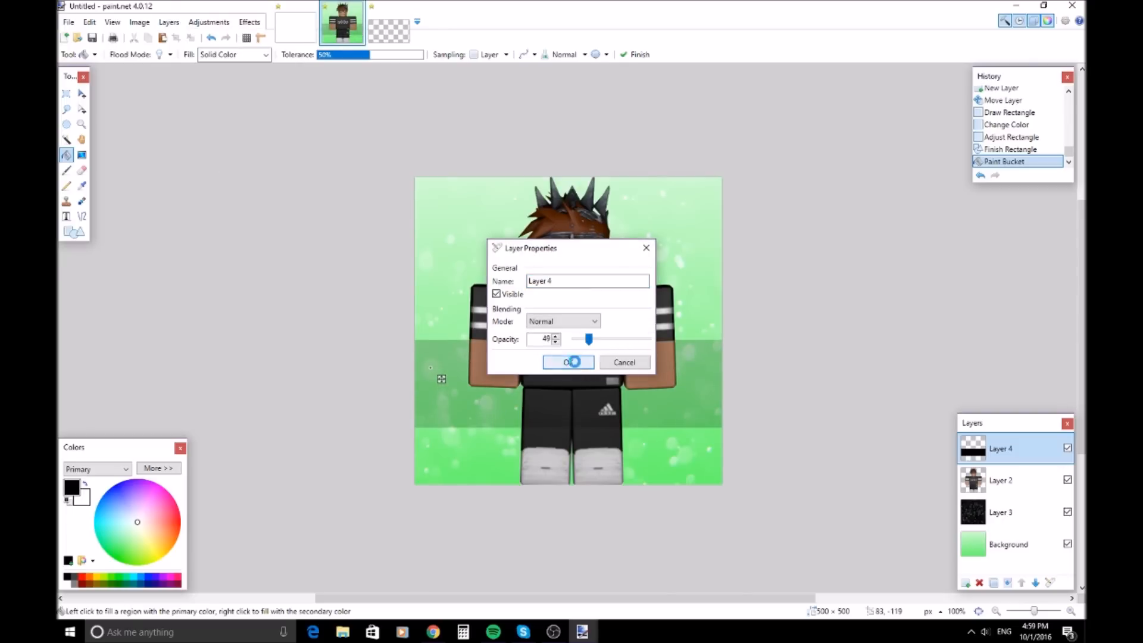
{"action": "left_click", "coordinate": [571, 363]}
{"action": "left_click", "coordinate": [760, 409]}
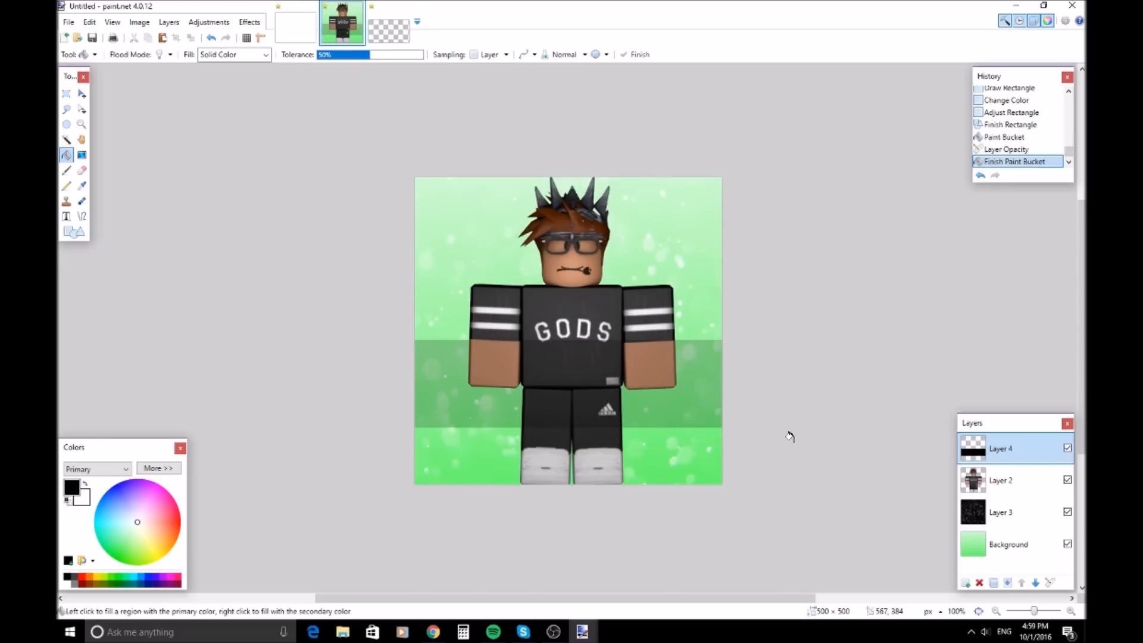
Step: Add a new layer above the banner and set the Text tool's font to Riffic Free Medium
{"action": "left_click", "coordinate": [966, 583]}
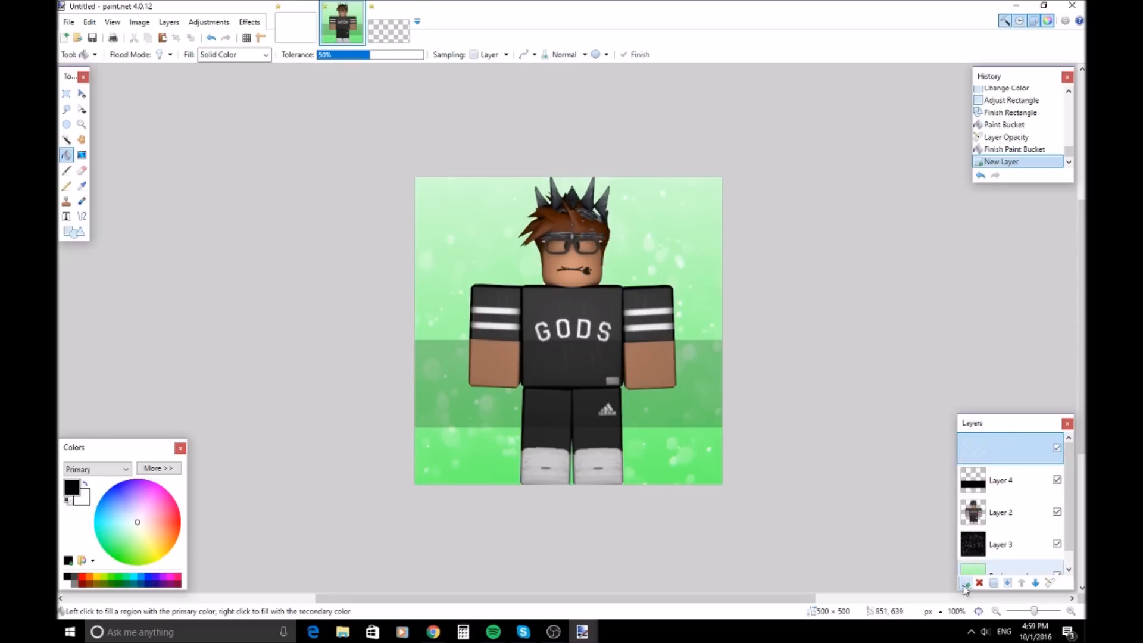
{"action": "left_click", "coordinate": [66, 217]}
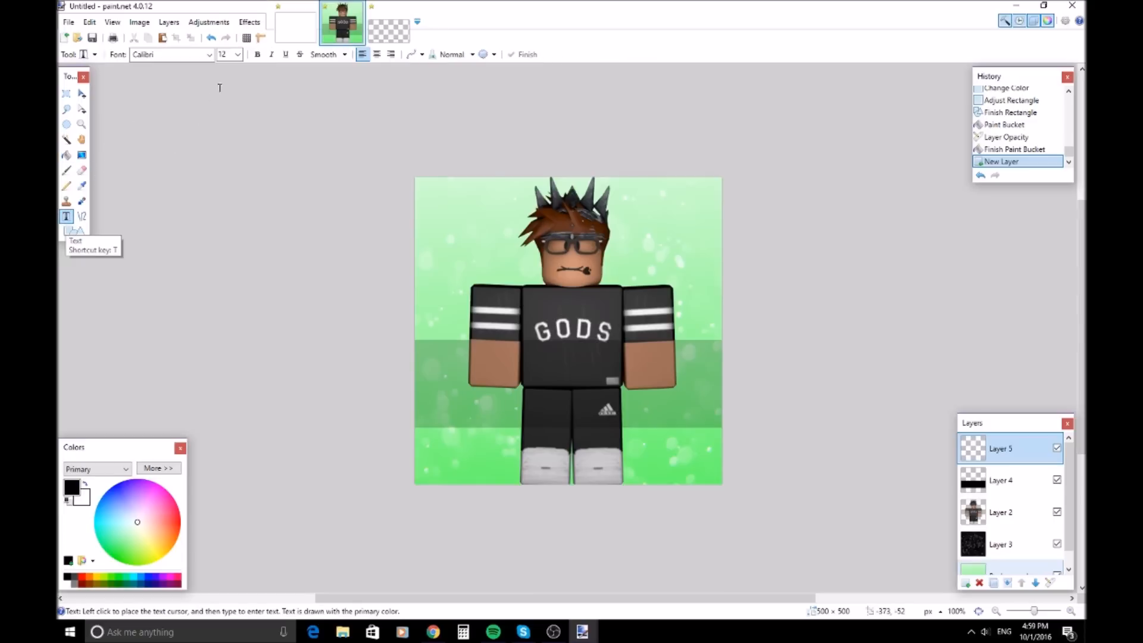
{"action": "left_click", "coordinate": [209, 54]}
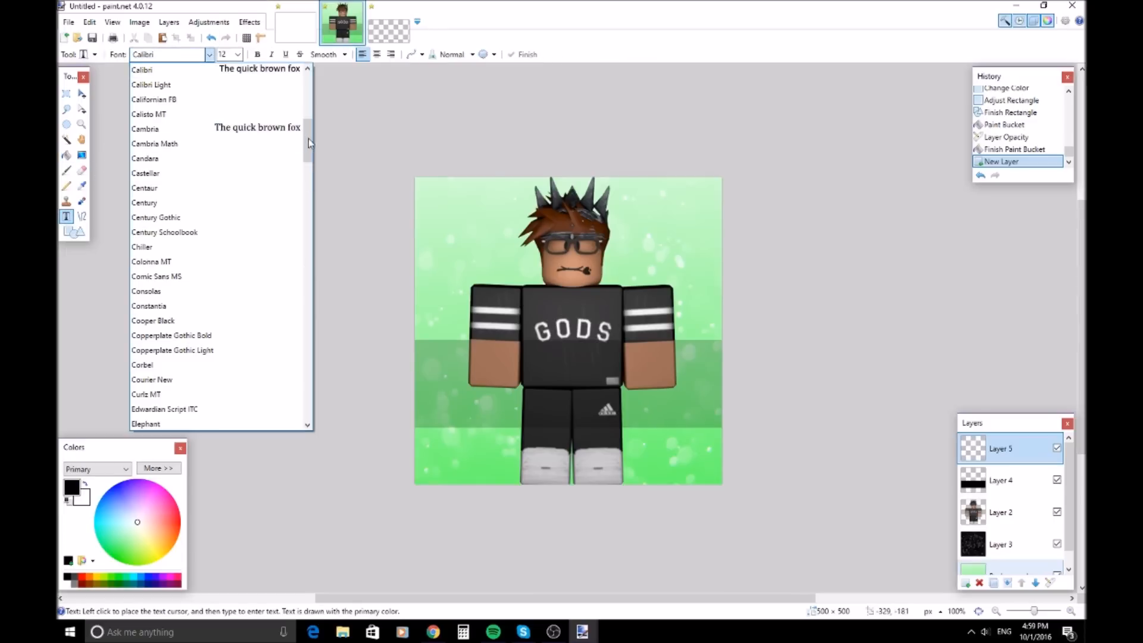
{"action": "scroll", "coordinate": [306, 298], "scroll_direction": "down", "scroll_amount": 20}
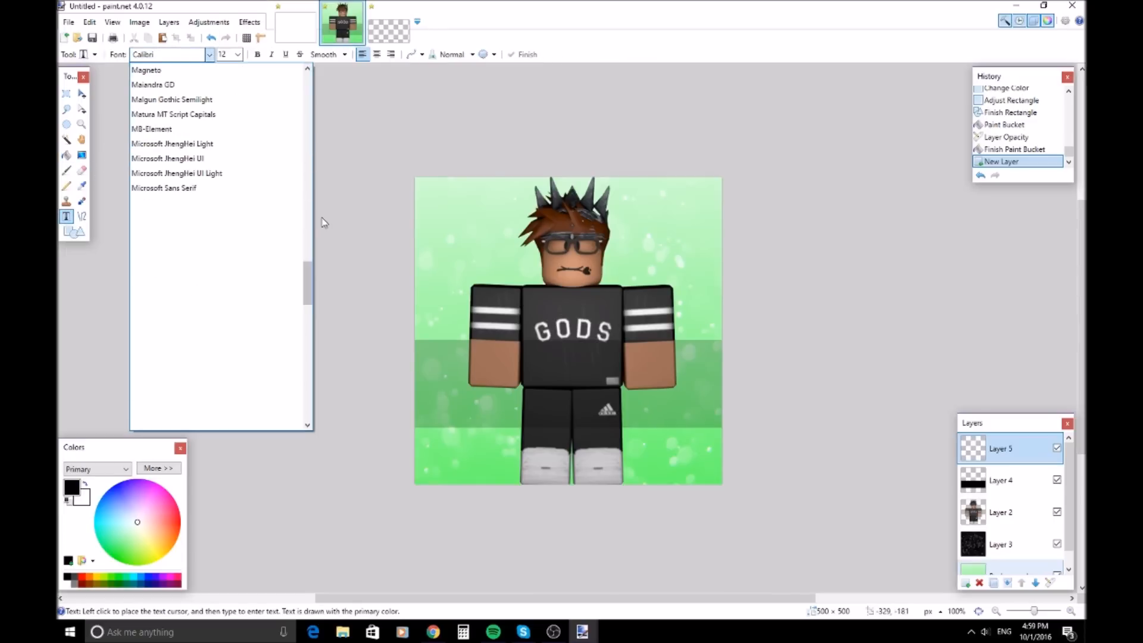
{"action": "left_click_drag", "start_coordinate": [307, 386], "coordinate": [309, 325]}
{"action": "left_click", "coordinate": [260, 219]}
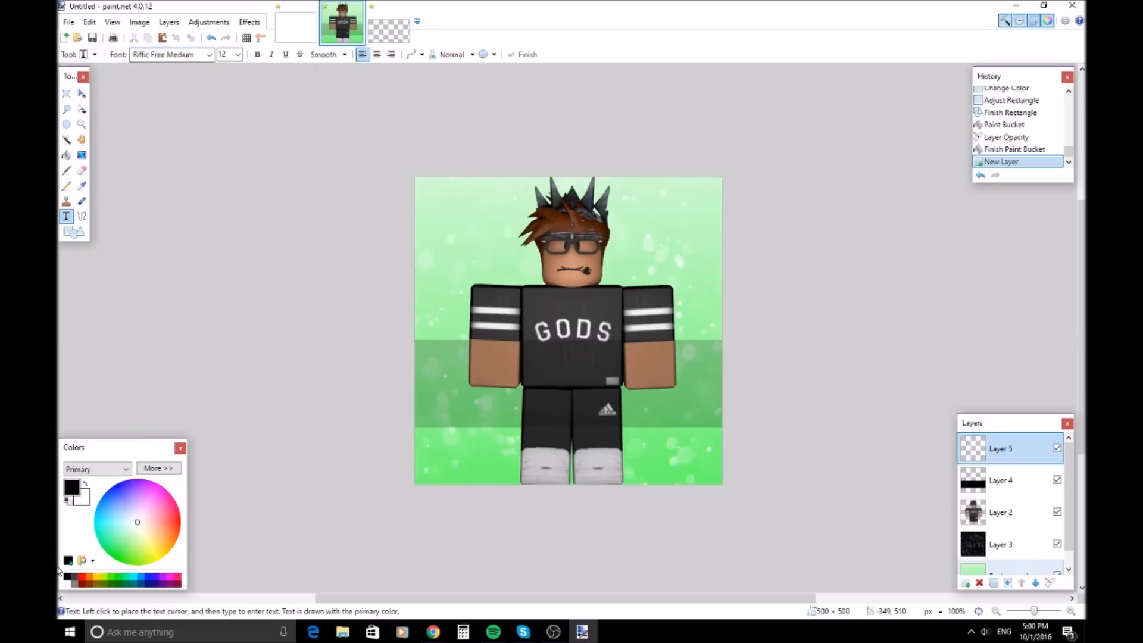
Step: Write GHROWL in white at size 84 and position it centred on the translucent black banner
{"action": "left_click", "coordinate": [66, 584]}
{"action": "left_click", "coordinate": [452, 376]}
{"action": "left_click", "coordinate": [238, 54]}
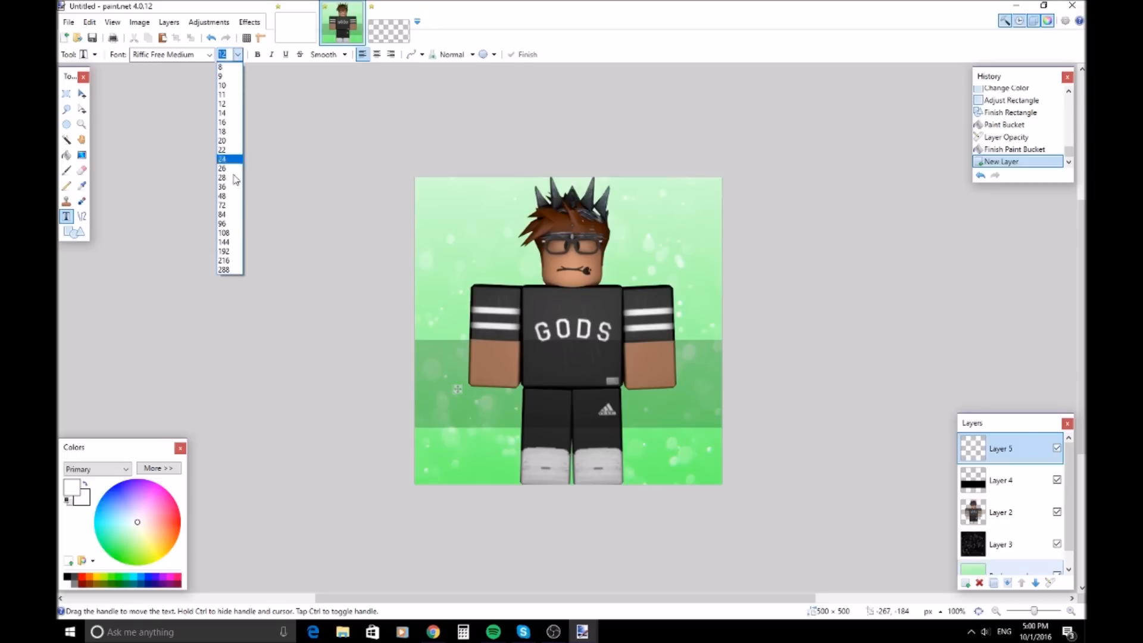
{"action": "left_click", "coordinate": [231, 215]}
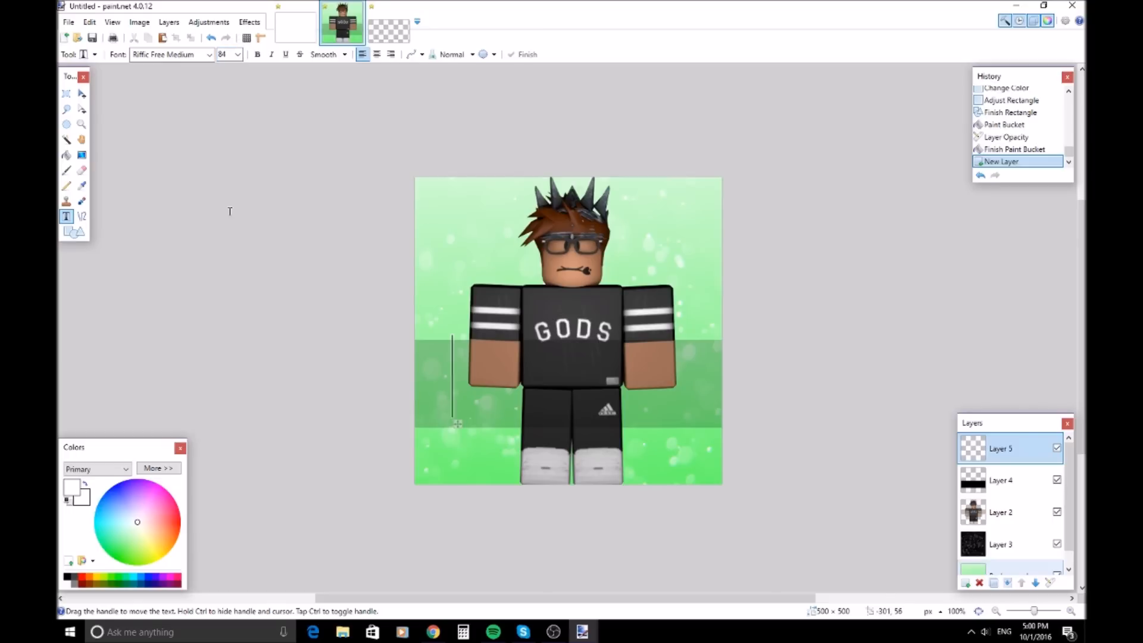
{"action": "type", "text": "GHJ"}
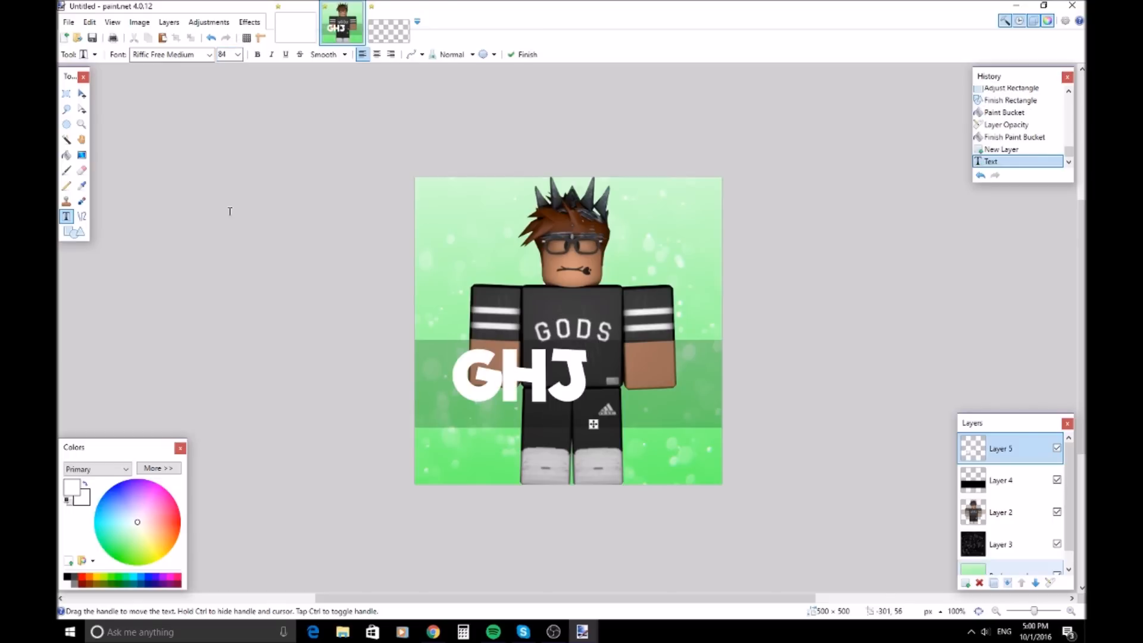
{"action": "key", "text": "BackSpace"}
{"action": "type", "text": "ROWN"}
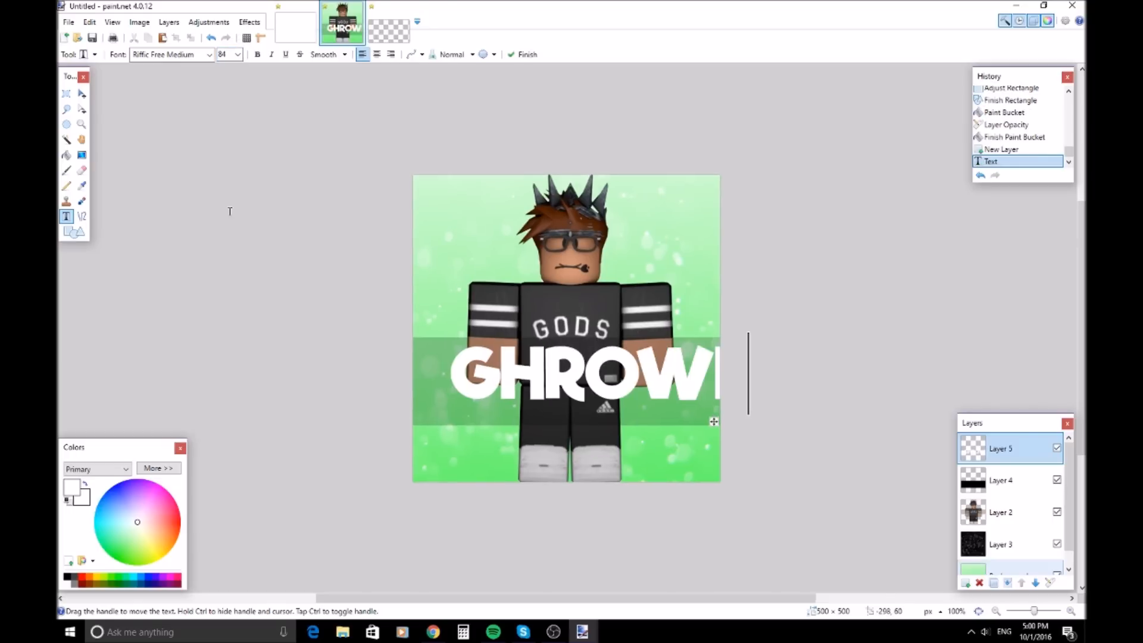
{"action": "left_click_drag", "start_coordinate": [714, 421], "coordinate": [681, 433]}
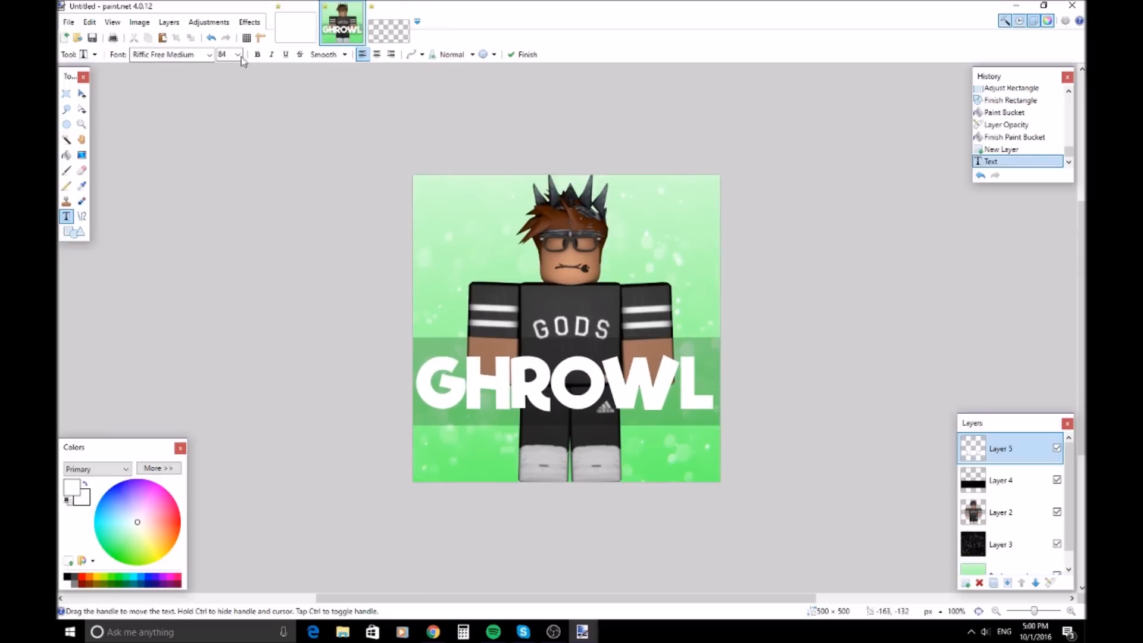
Step: Apply a Glow effect to the text layer with radius 13, brightness -100 and contrast -100
{"action": "left_click", "coordinate": [252, 23]}
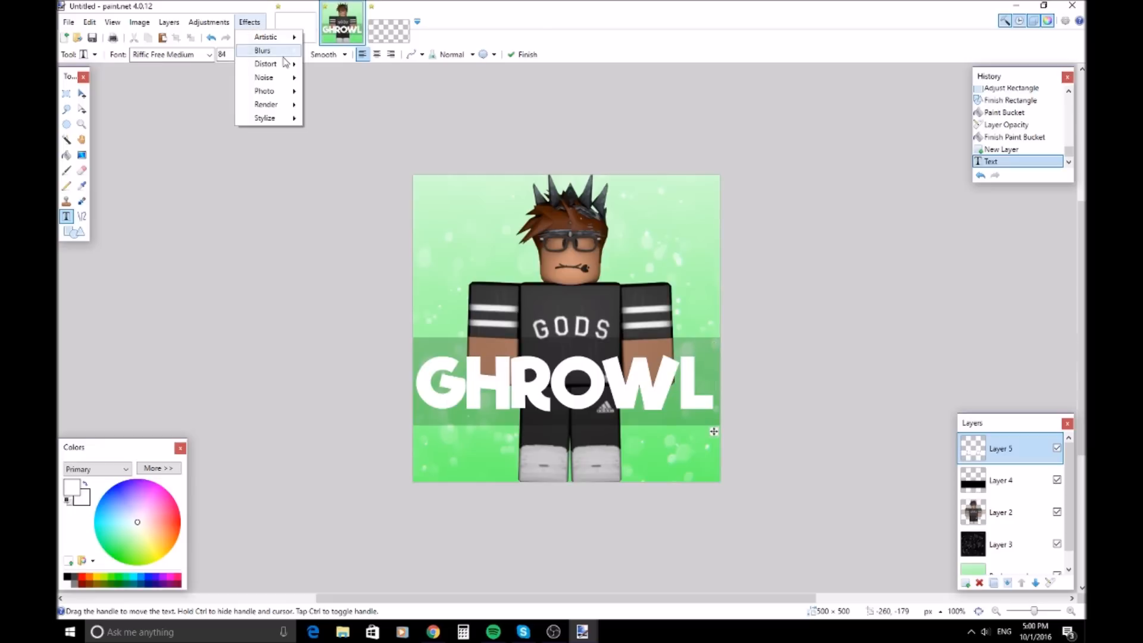
{"action": "mouse_move", "coordinate": [285, 94]}
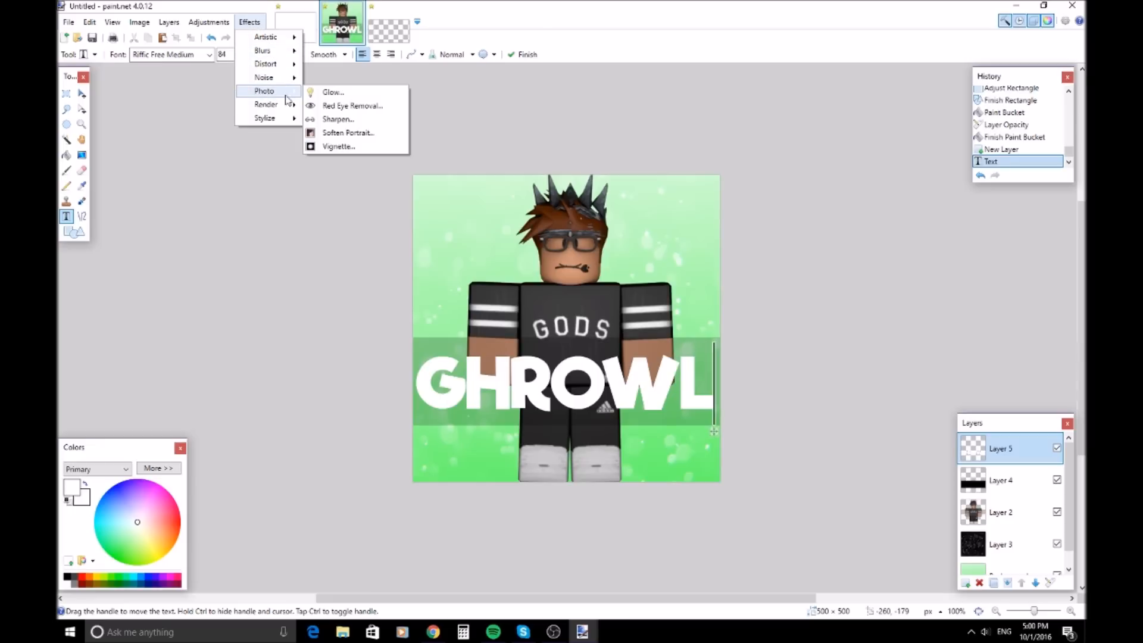
{"action": "left_click", "coordinate": [324, 93]}
{"action": "left_click_drag", "start_coordinate": [549, 249], "coordinate": [745, 173]}
{"action": "left_click_drag", "start_coordinate": [722, 237], "coordinate": [667, 243]}
{"action": "left_click_drag", "start_coordinate": [744, 263], "coordinate": [626, 270]}
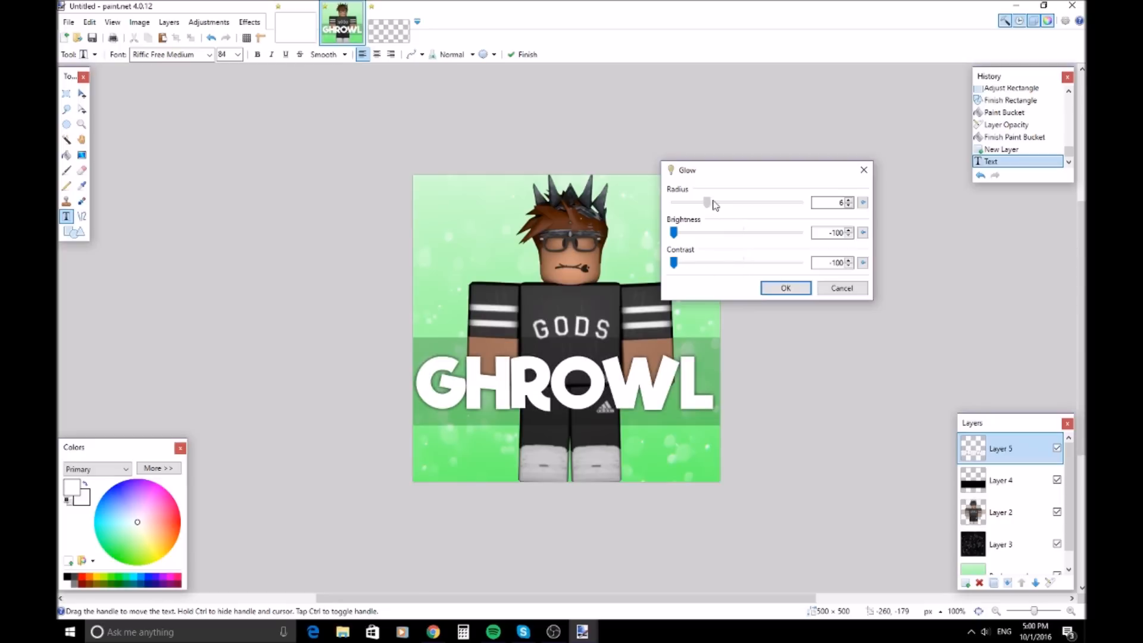
{"action": "left_click_drag", "start_coordinate": [732, 204], "coordinate": [756, 206]}
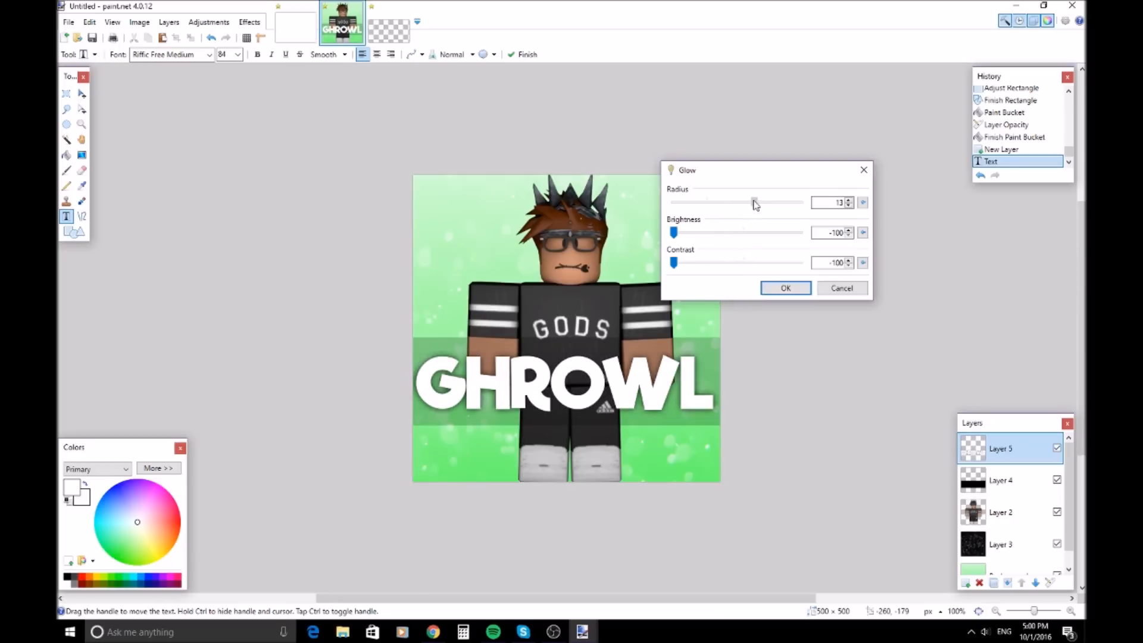
{"action": "left_click", "coordinate": [785, 289]}
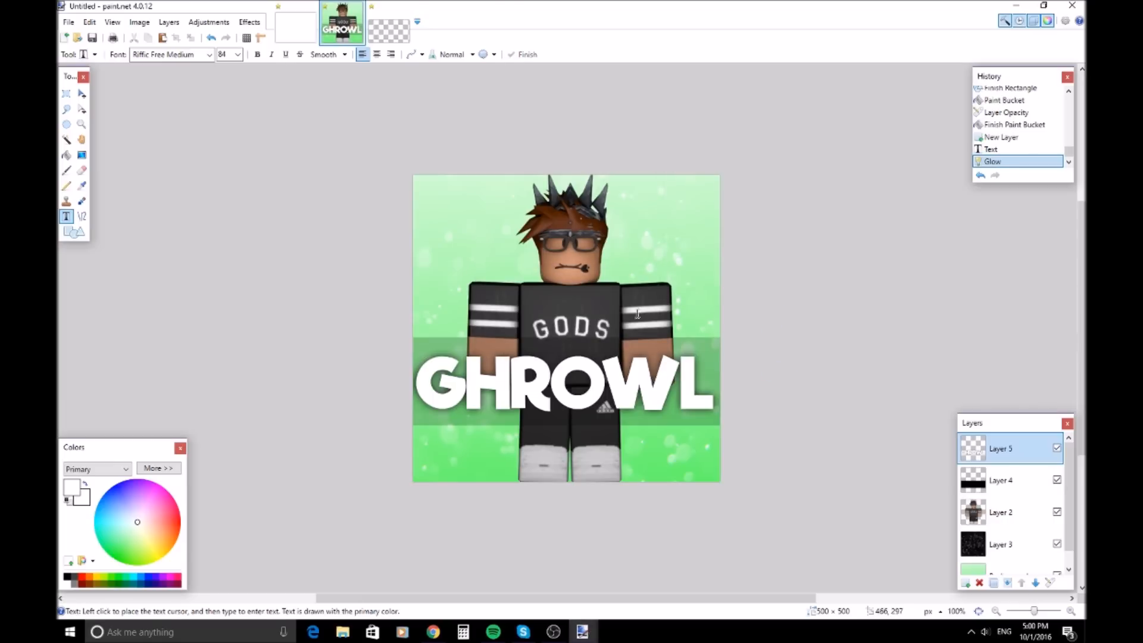
Step: Save the image as a PNG named Youtube in the Finished folder, keeping the offered save settings and flattening the layers
{"action": "left_click", "coordinate": [71, 22]}
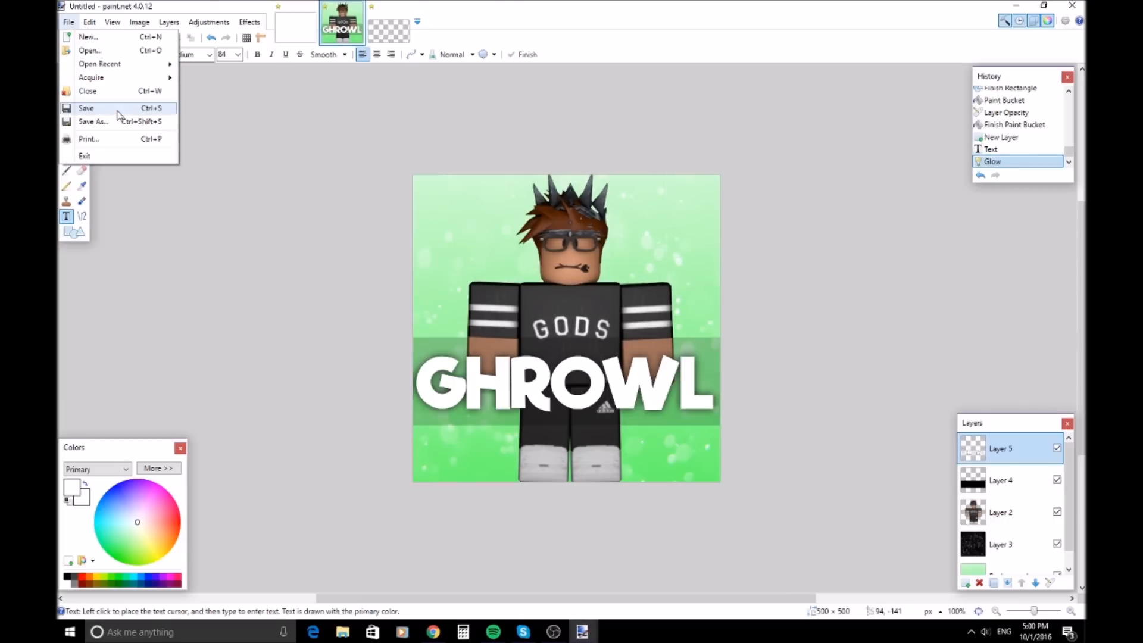
{"action": "left_click", "coordinate": [99, 118]}
{"action": "left_click", "coordinate": [256, 273]}
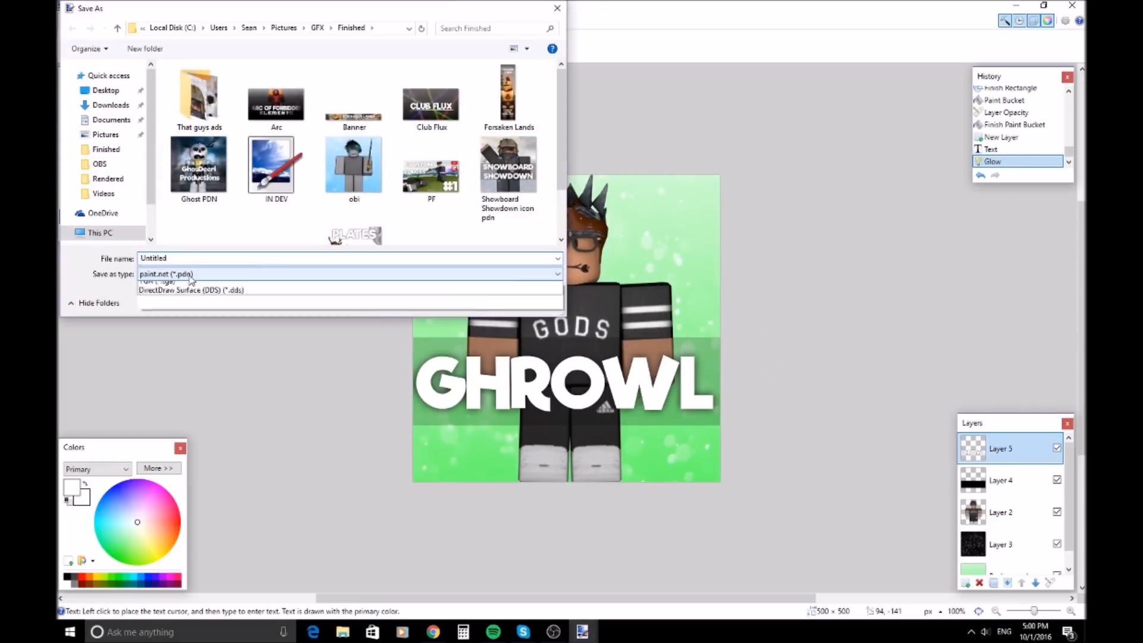
{"action": "left_click", "coordinate": [196, 323]}
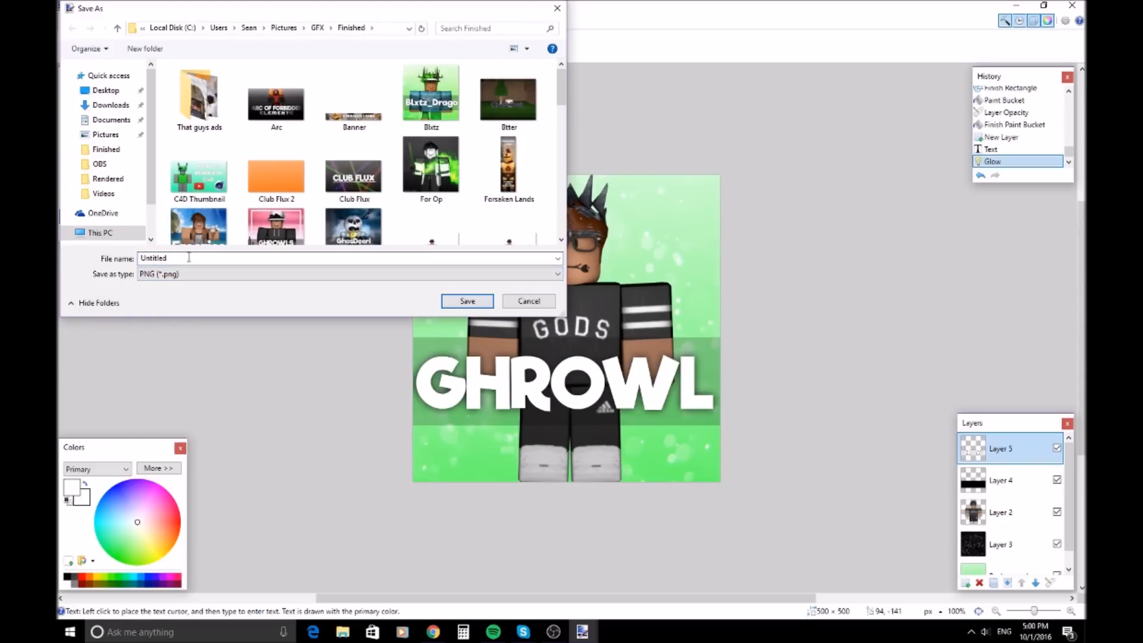
{"action": "double_click", "coordinate": [190, 260]}
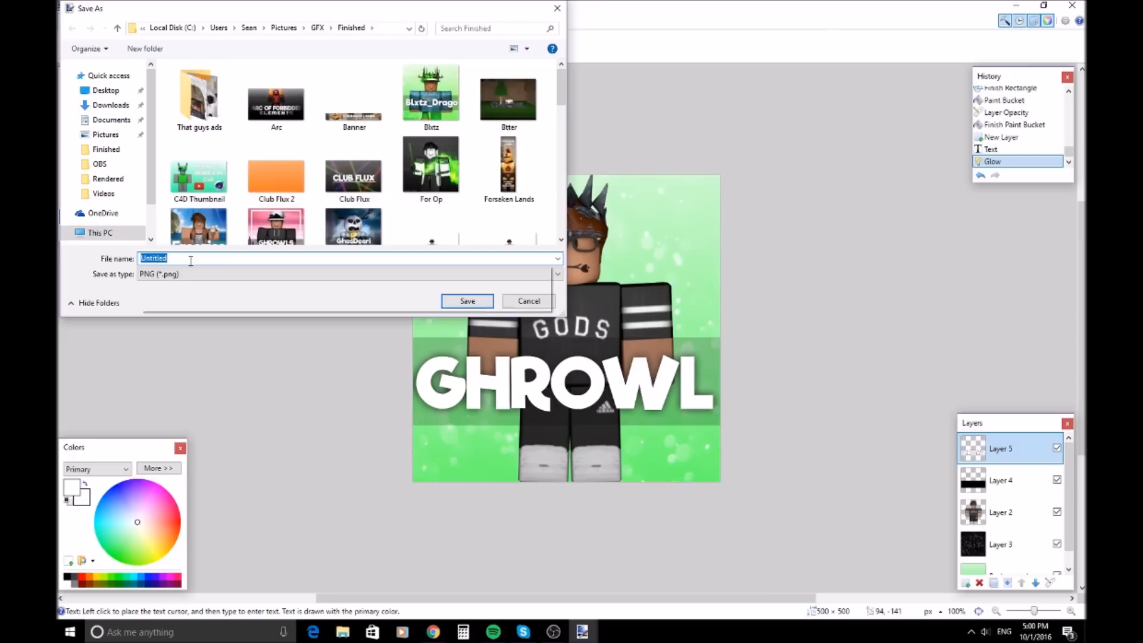
{"action": "type", "text": "Youtube"}
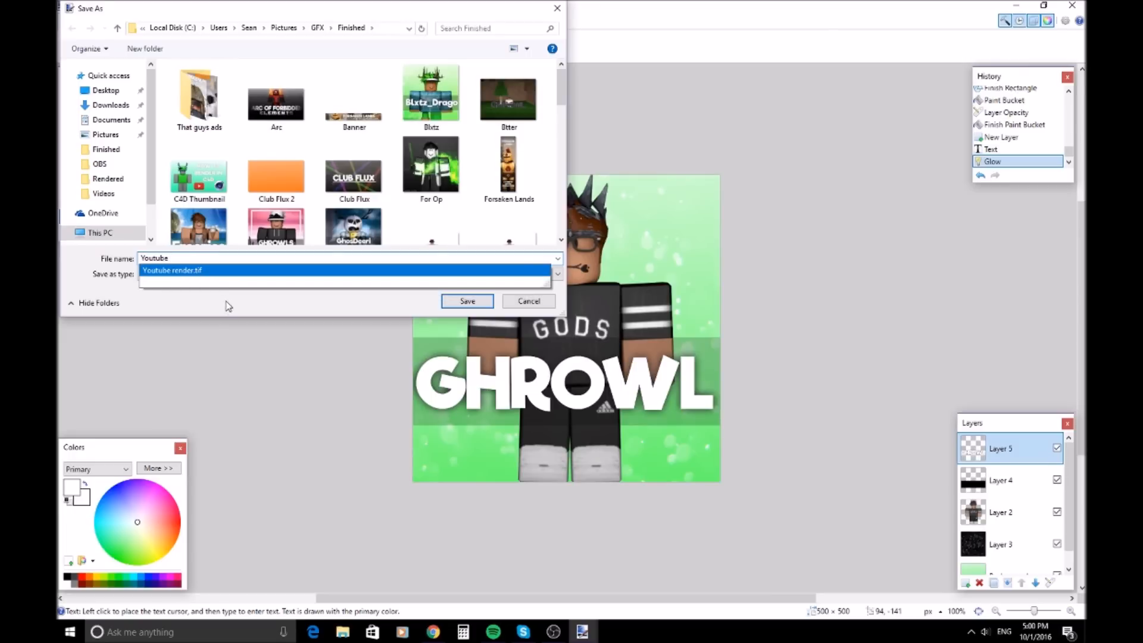
{"action": "left_click", "coordinate": [287, 309]}
{"action": "left_click", "coordinate": [459, 302]}
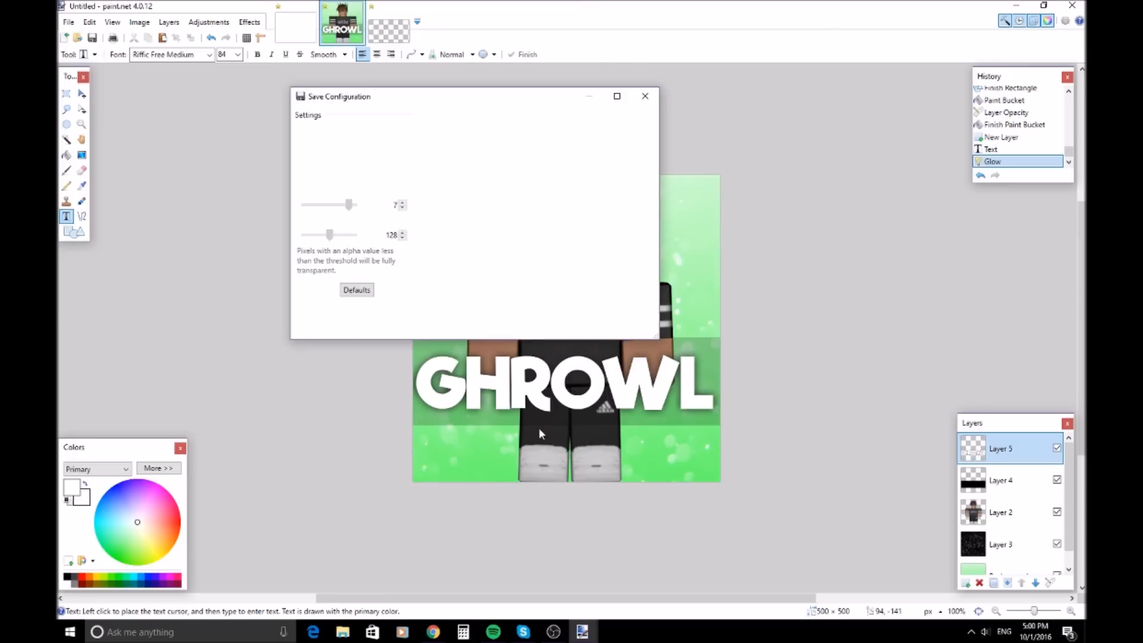
{"action": "left_click", "coordinate": [581, 331]}
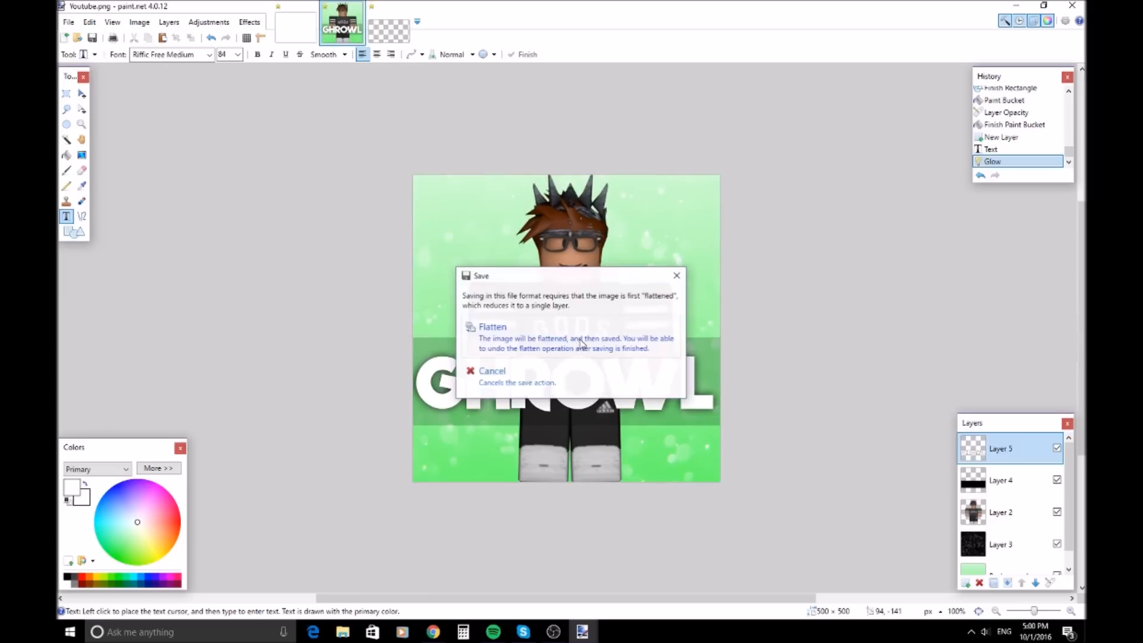
{"action": "left_click", "coordinate": [527, 334]}
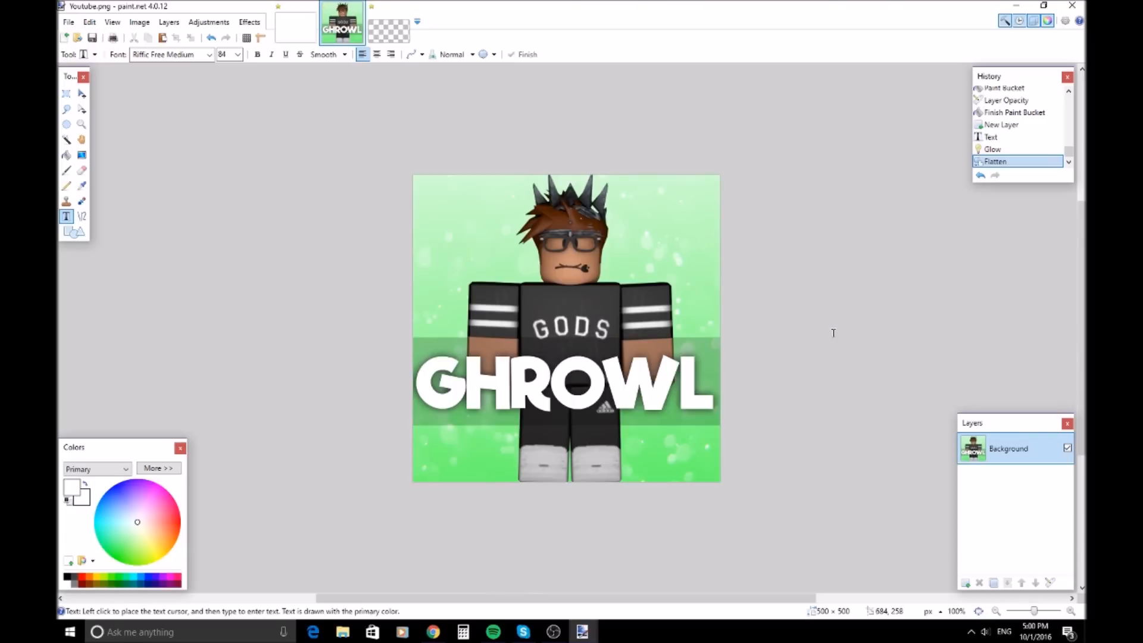